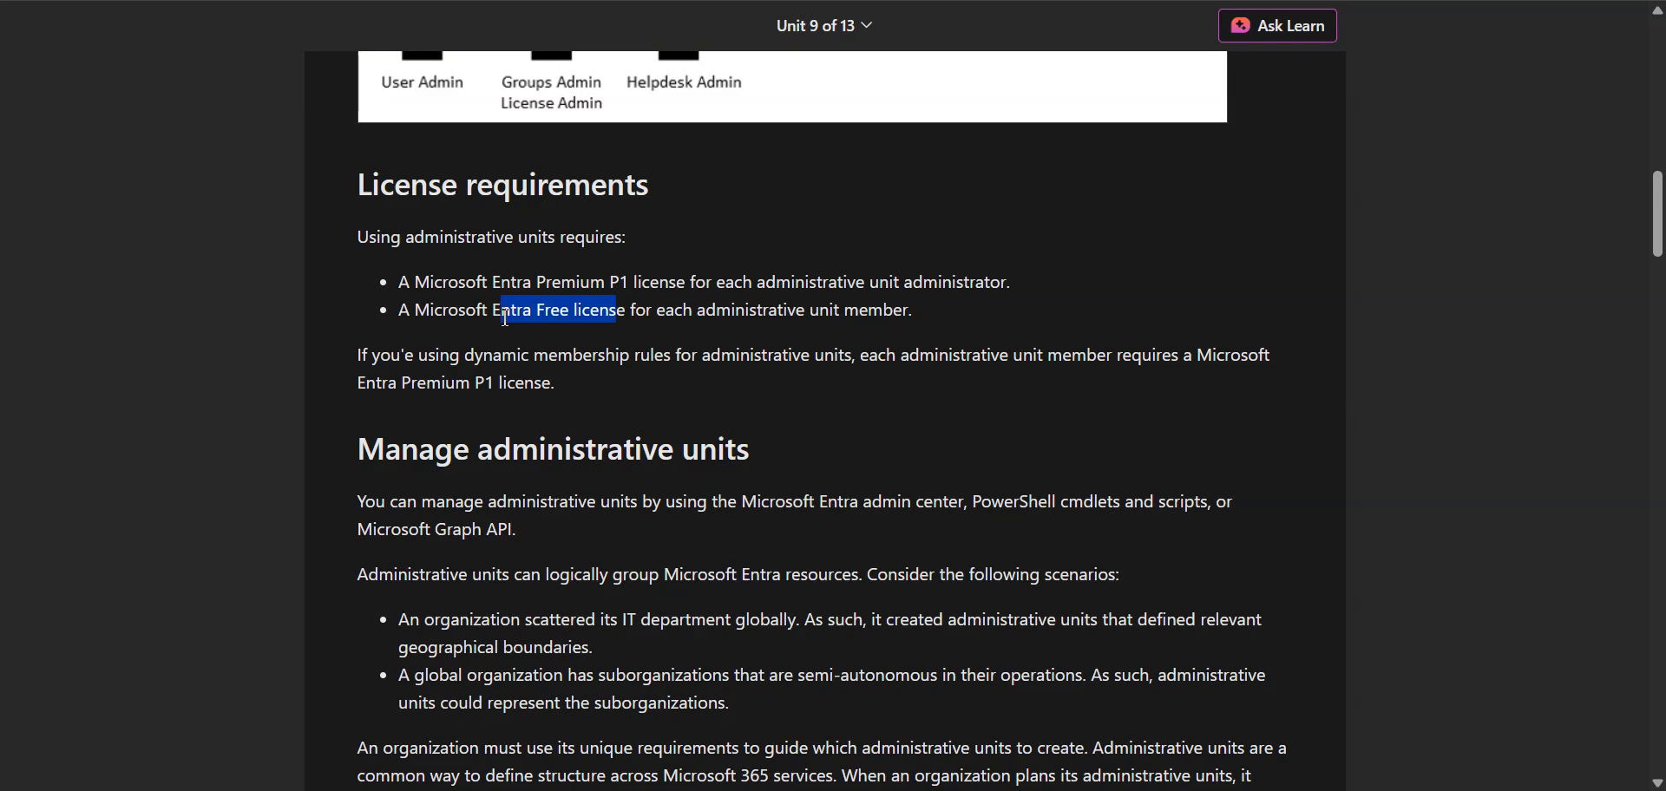
# Step: Review the license requirements for administrative unit administrators, members, and dynamic membership rules in the training unit
pyautogui.click(503, 315)
pyautogui.moveTo(580, 389); pyautogui.dragTo(365, 364)
pyautogui.moveTo(710, 356); pyautogui.dragTo(1285, 375)
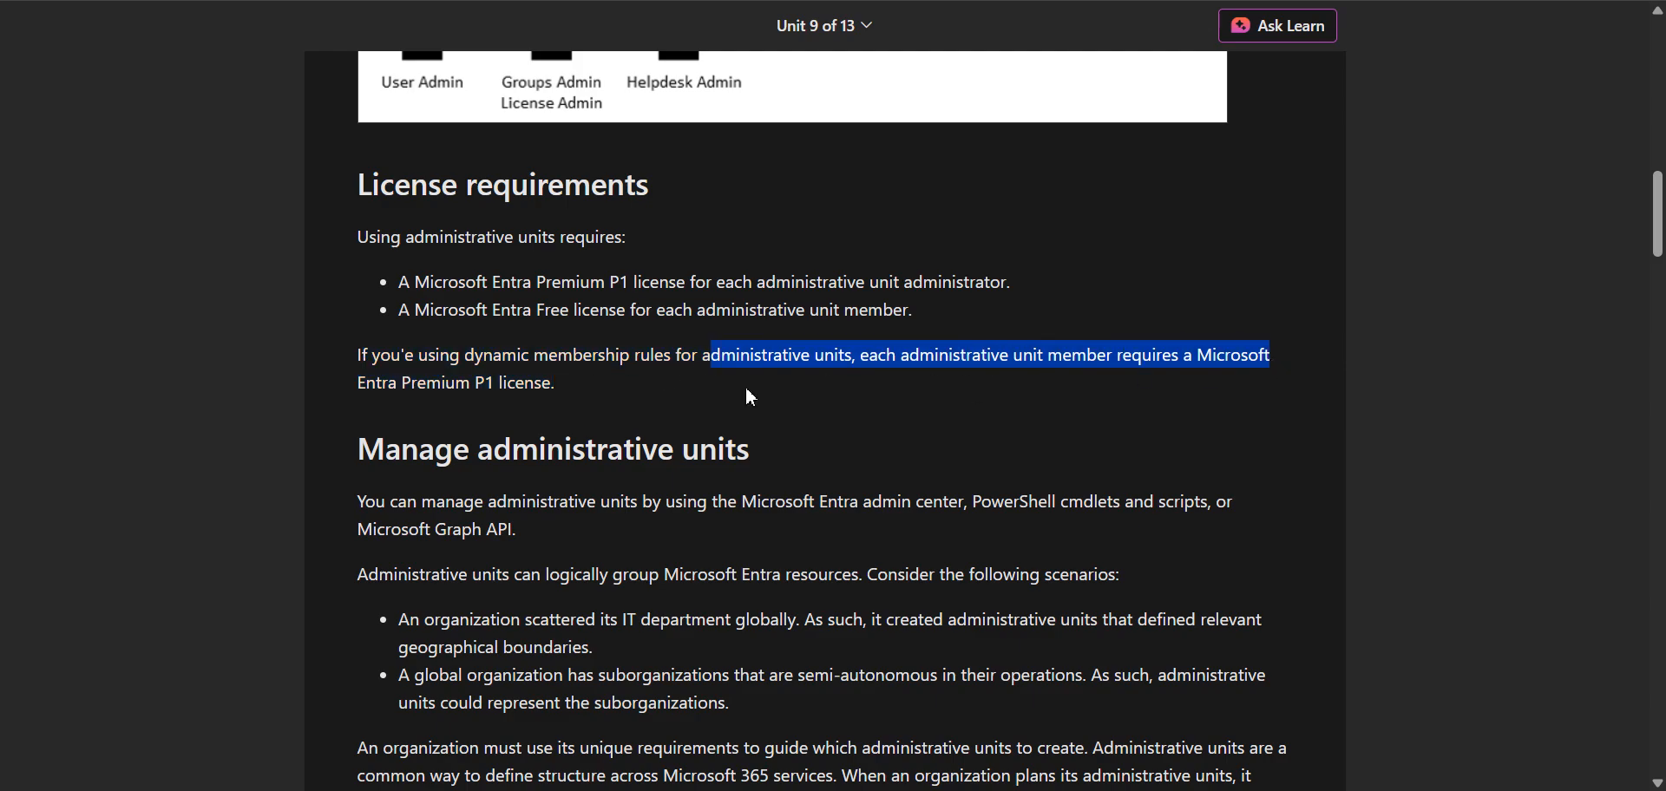
pyautogui.click(595, 397)
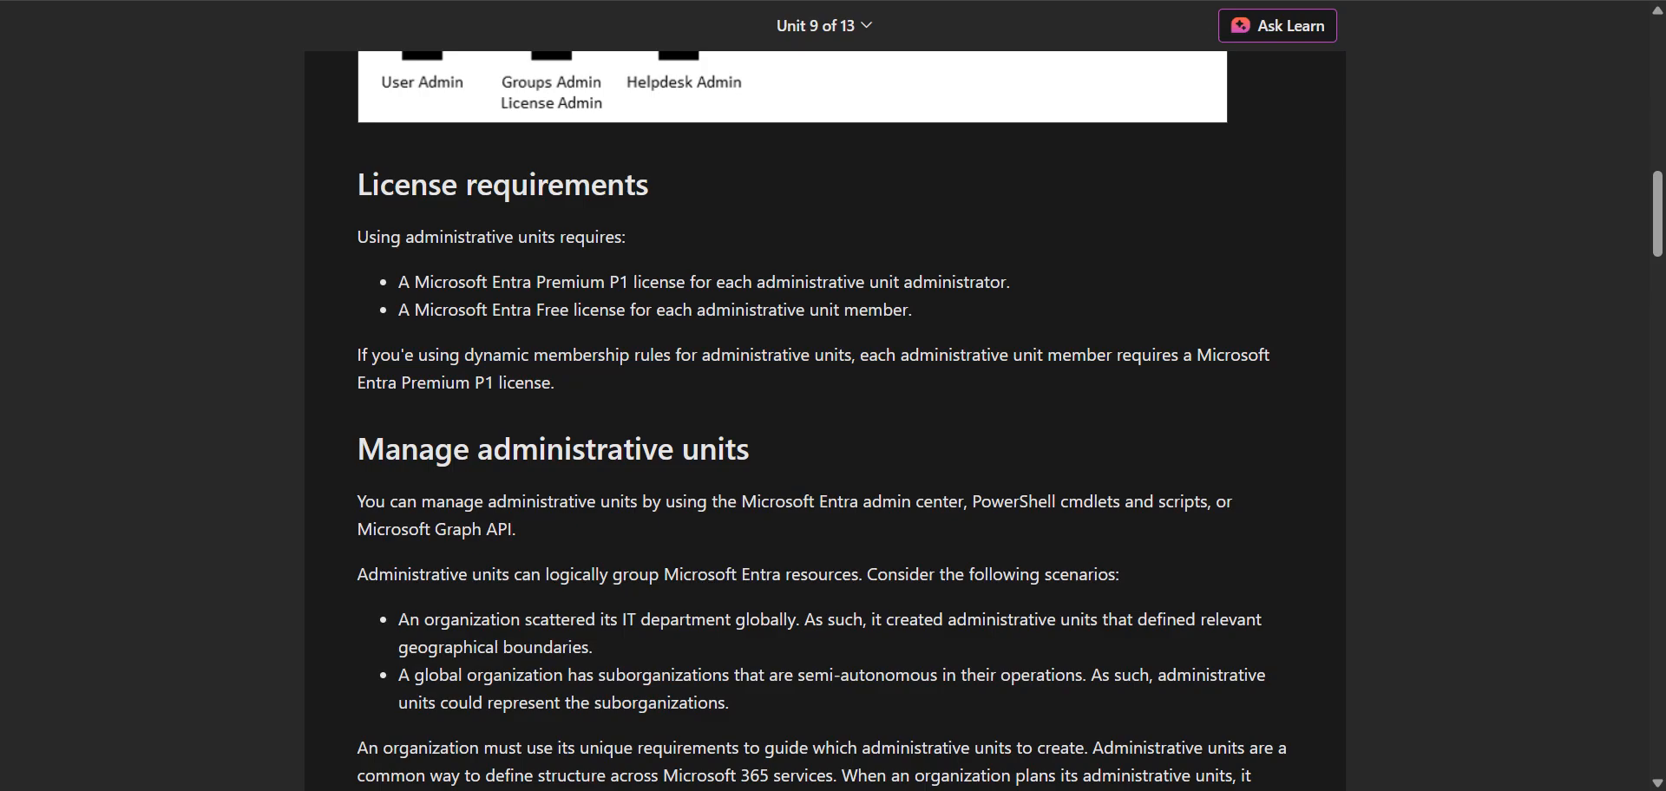
# Step: Compare the tenant's subscriptions on the Microsoft 365 admin center Licenses page with the training unit's license requirements
pyautogui.click(479, 0)
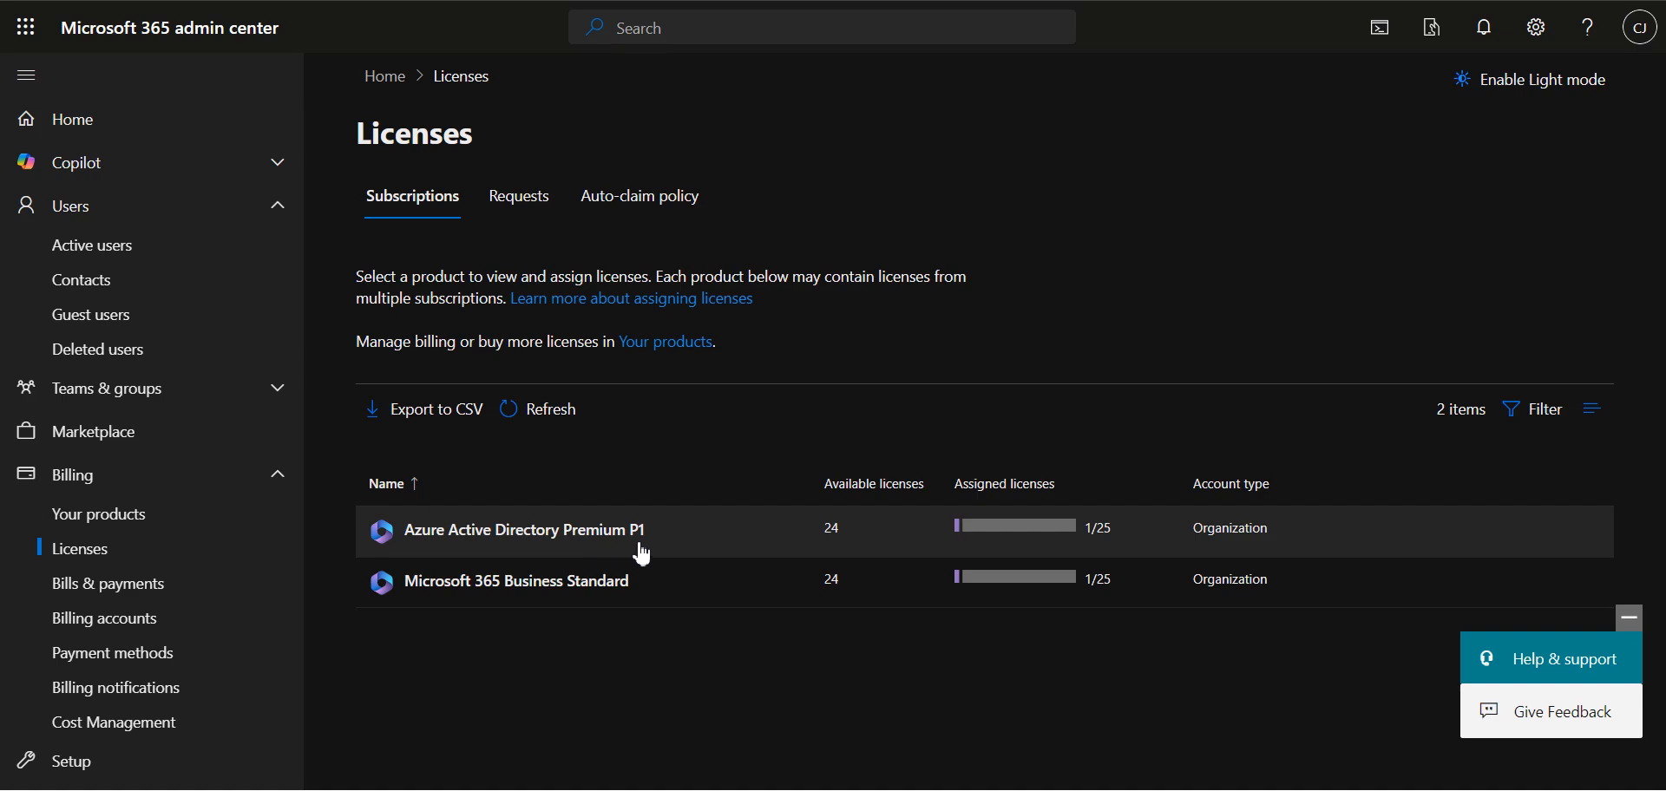
pyautogui.hotkey('ctrl', 'shift', 'Tab')
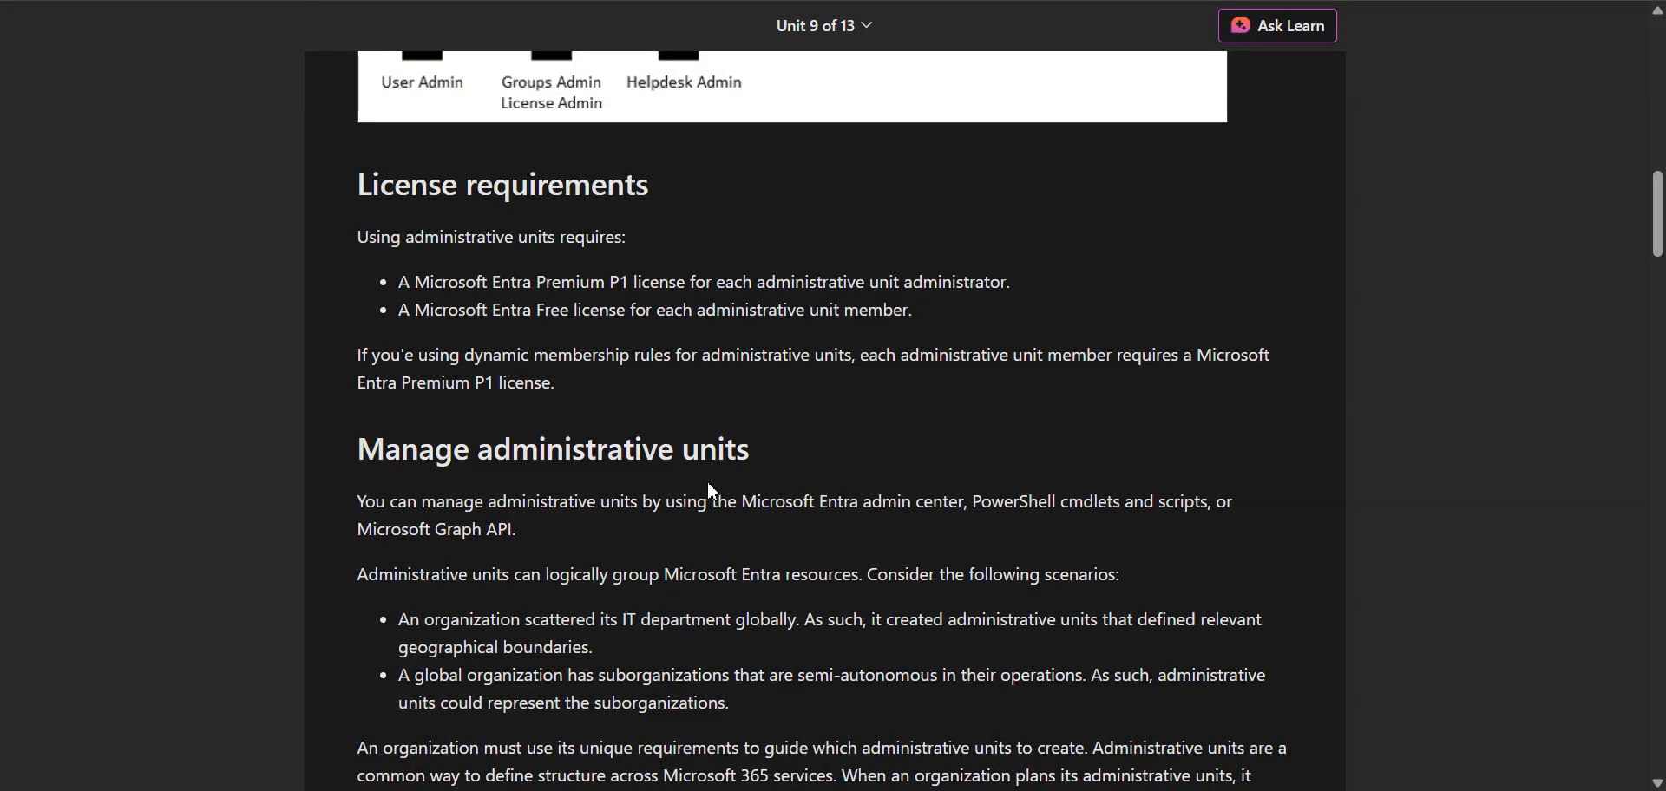
pyautogui.hotkey('ctrl', 'Tab')
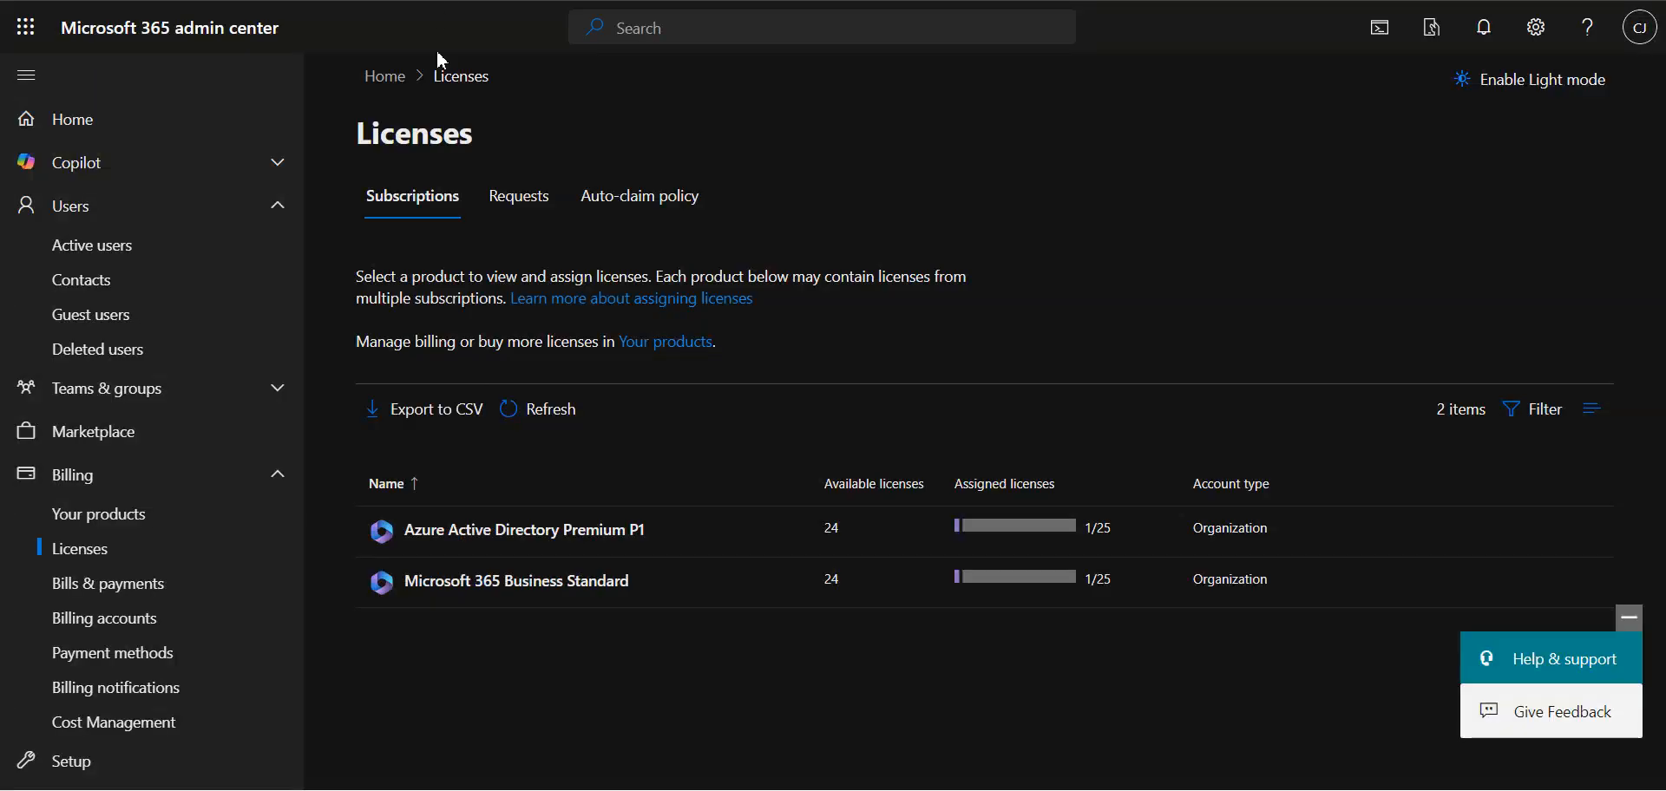
pyautogui.hotkey('ctrl', 'shift', 'Tab')
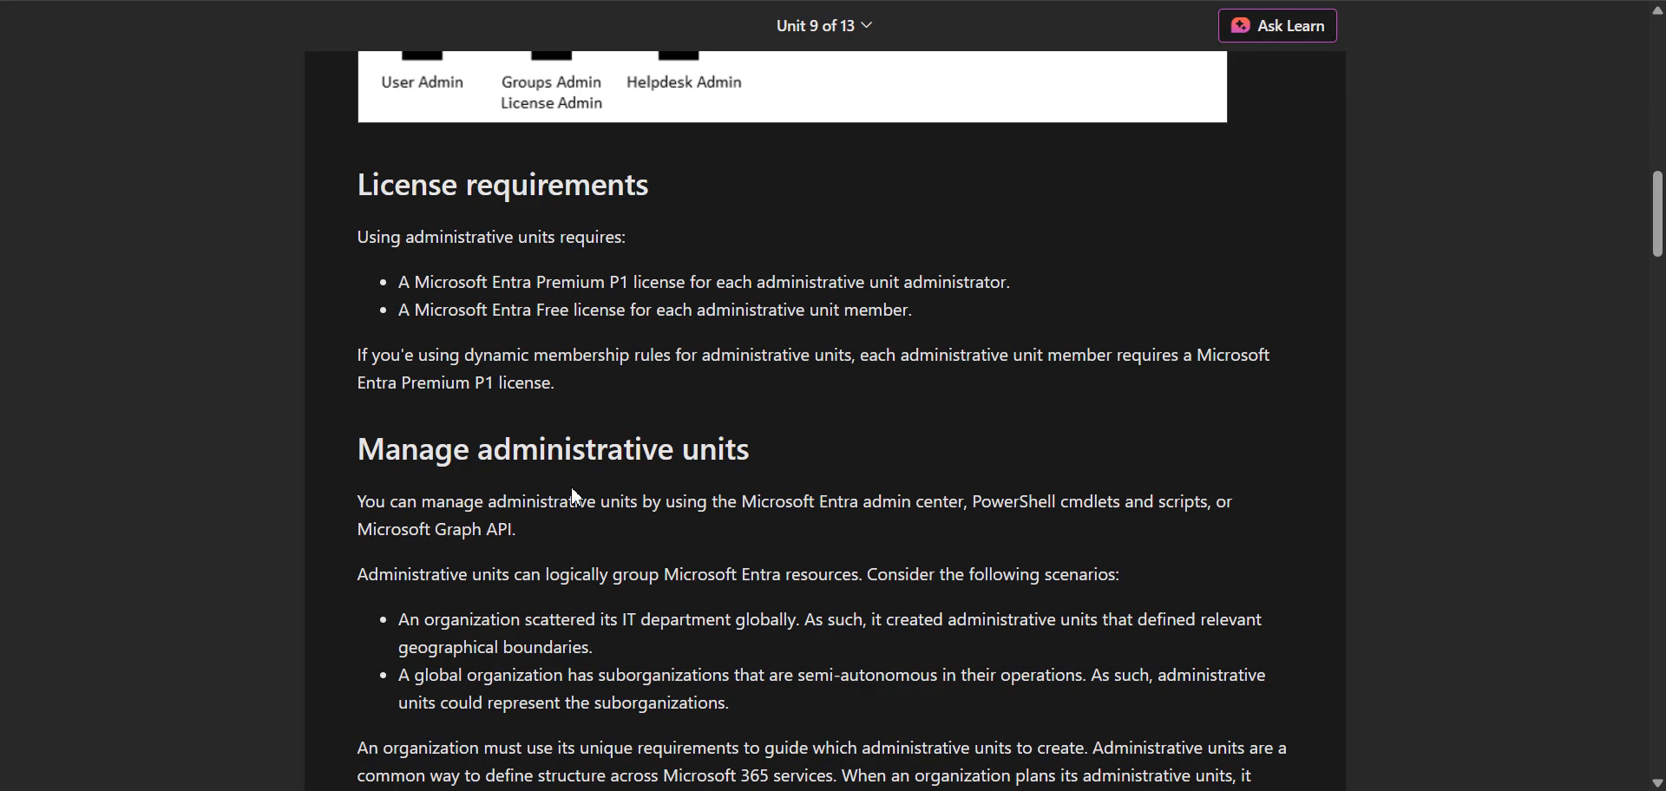
# Step: Read the administrative unit management stages and which administrator roles and admin center the supported scenarios require
pyautogui.scroll(-4, 450, 544)
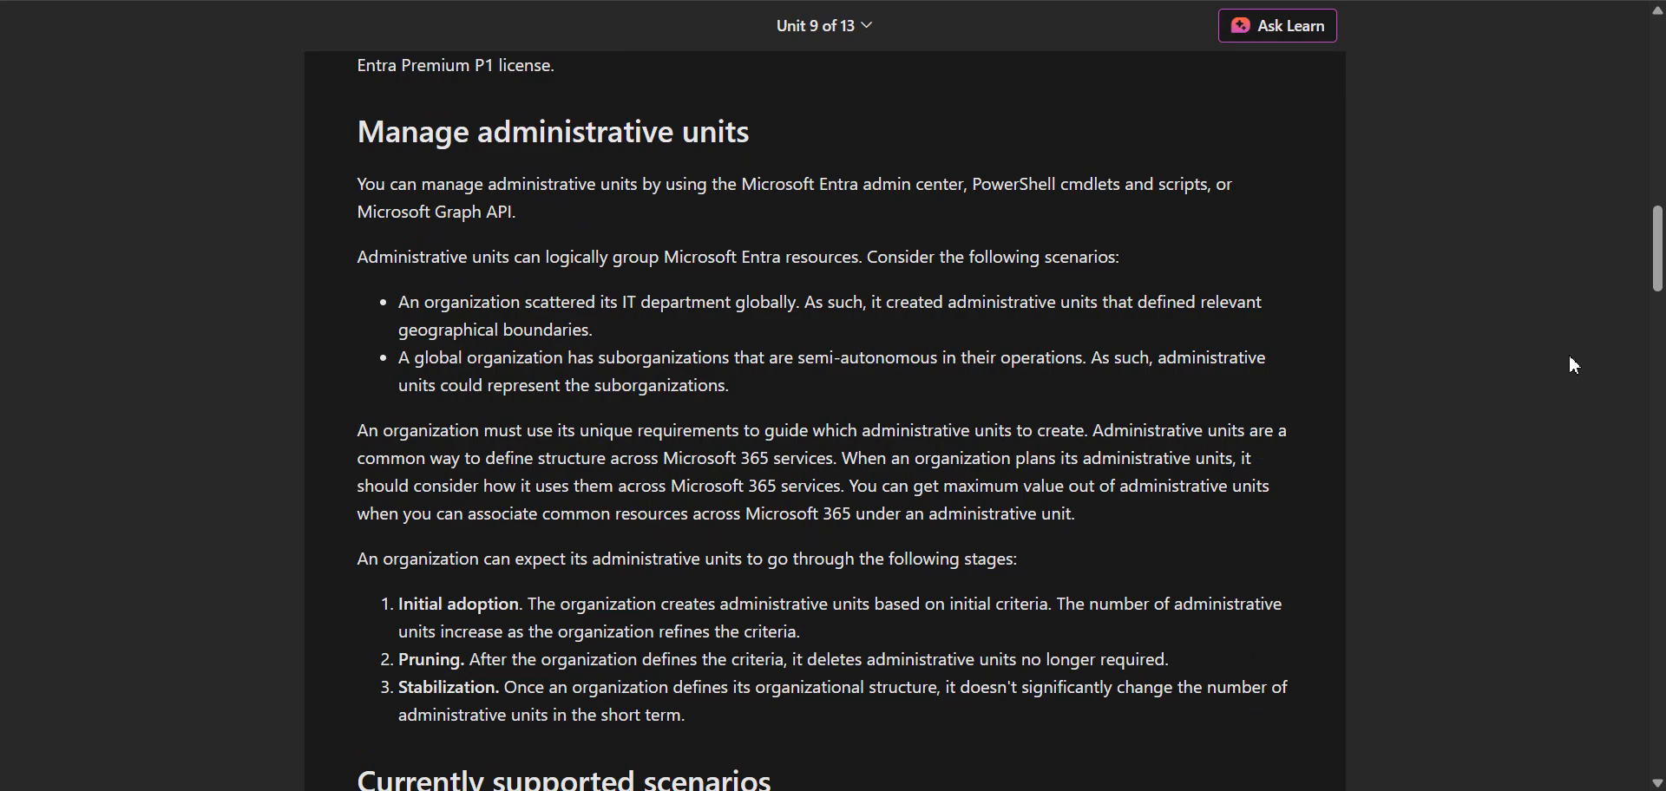
pyautogui.moveTo(1660, 304); pyautogui.dragTo(1660, 341)
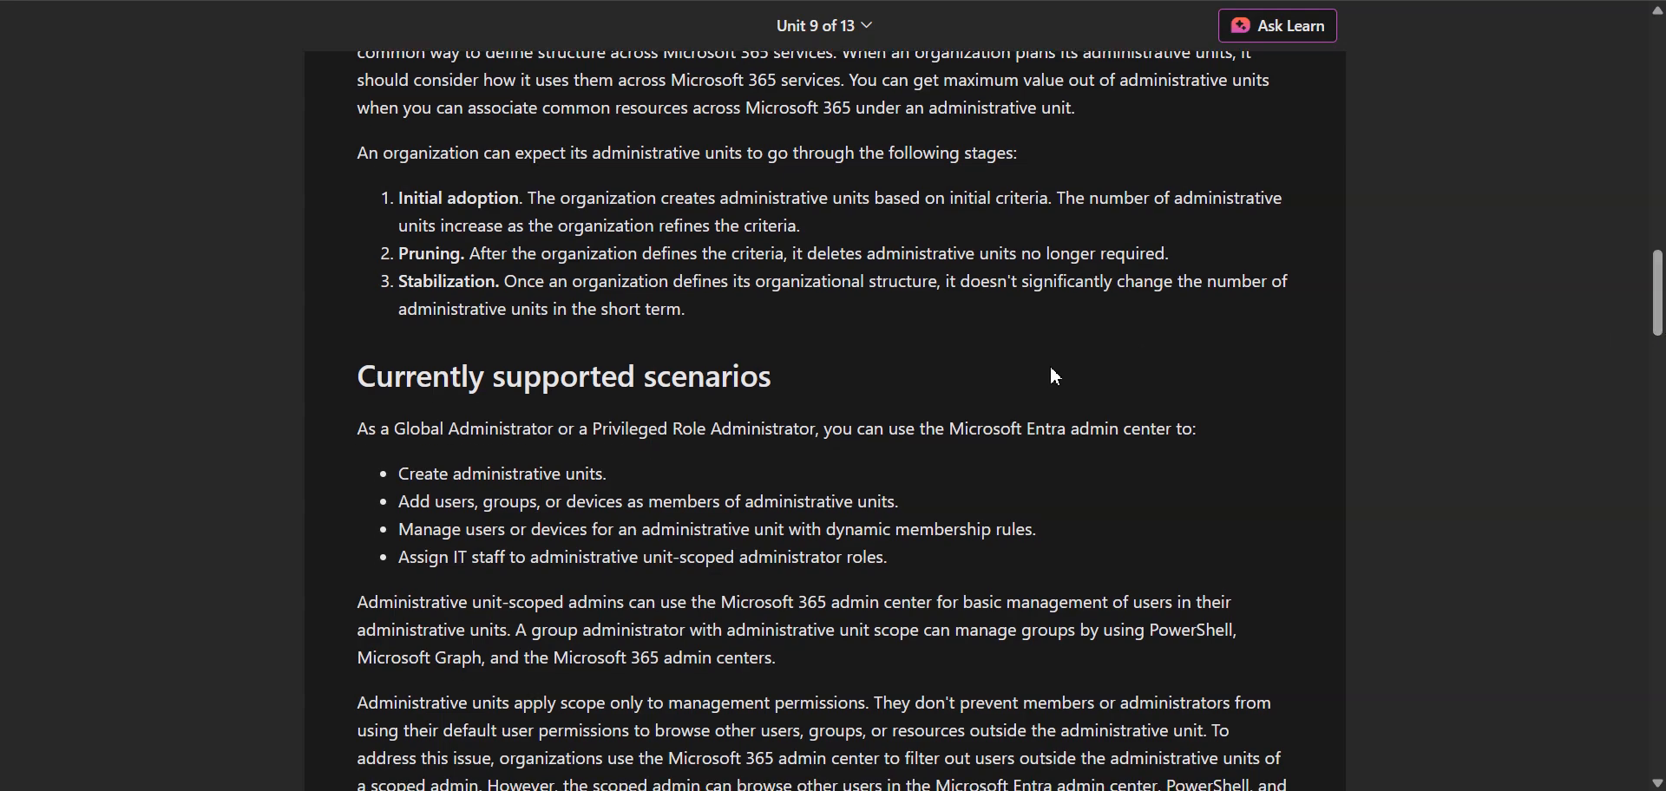
pyautogui.moveTo(949, 431); pyautogui.dragTo(1208, 465)
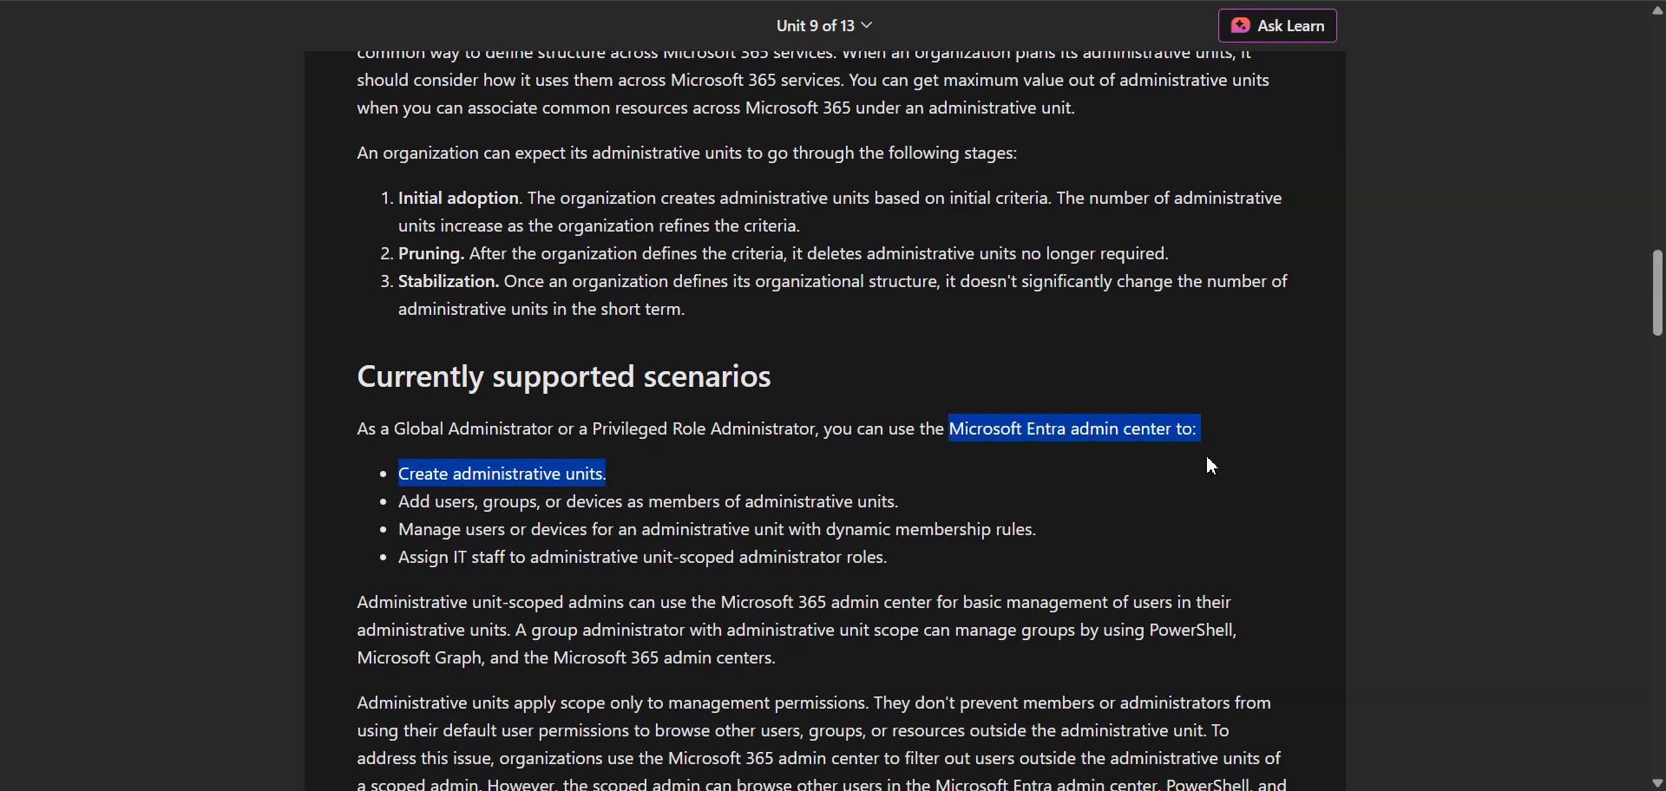
pyautogui.click(591, 470)
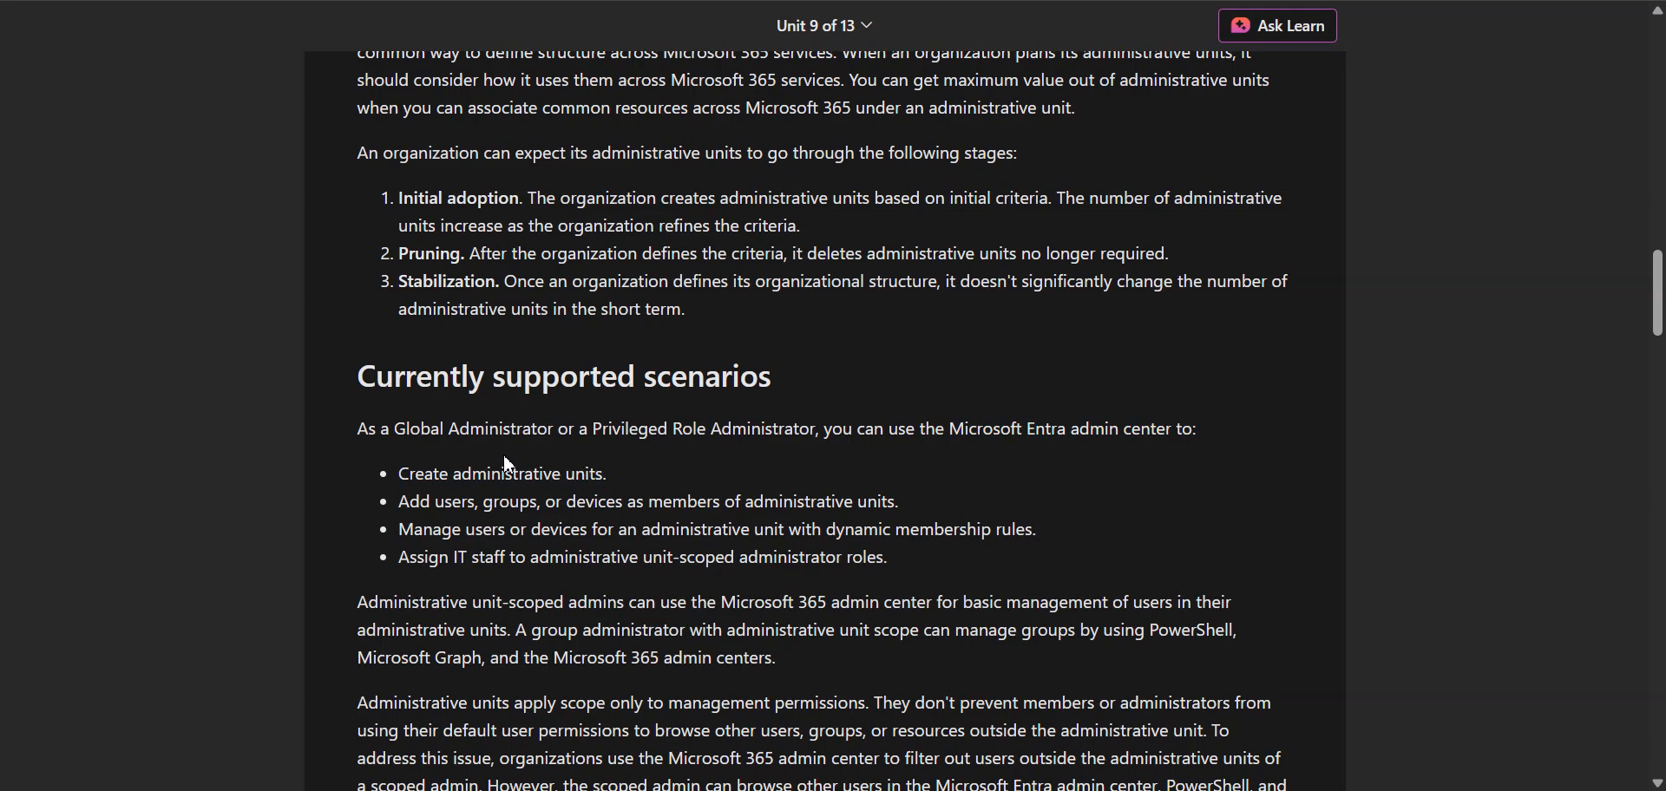
pyautogui.moveTo(595, 432); pyautogui.dragTo(559, 429)
pyautogui.click(385, 430)
# Step: Switch to the Microsoft 365 admin center's active users and check the signed-in administrator's assigned roles
pyautogui.hotkey('ctrl', 'Tab')
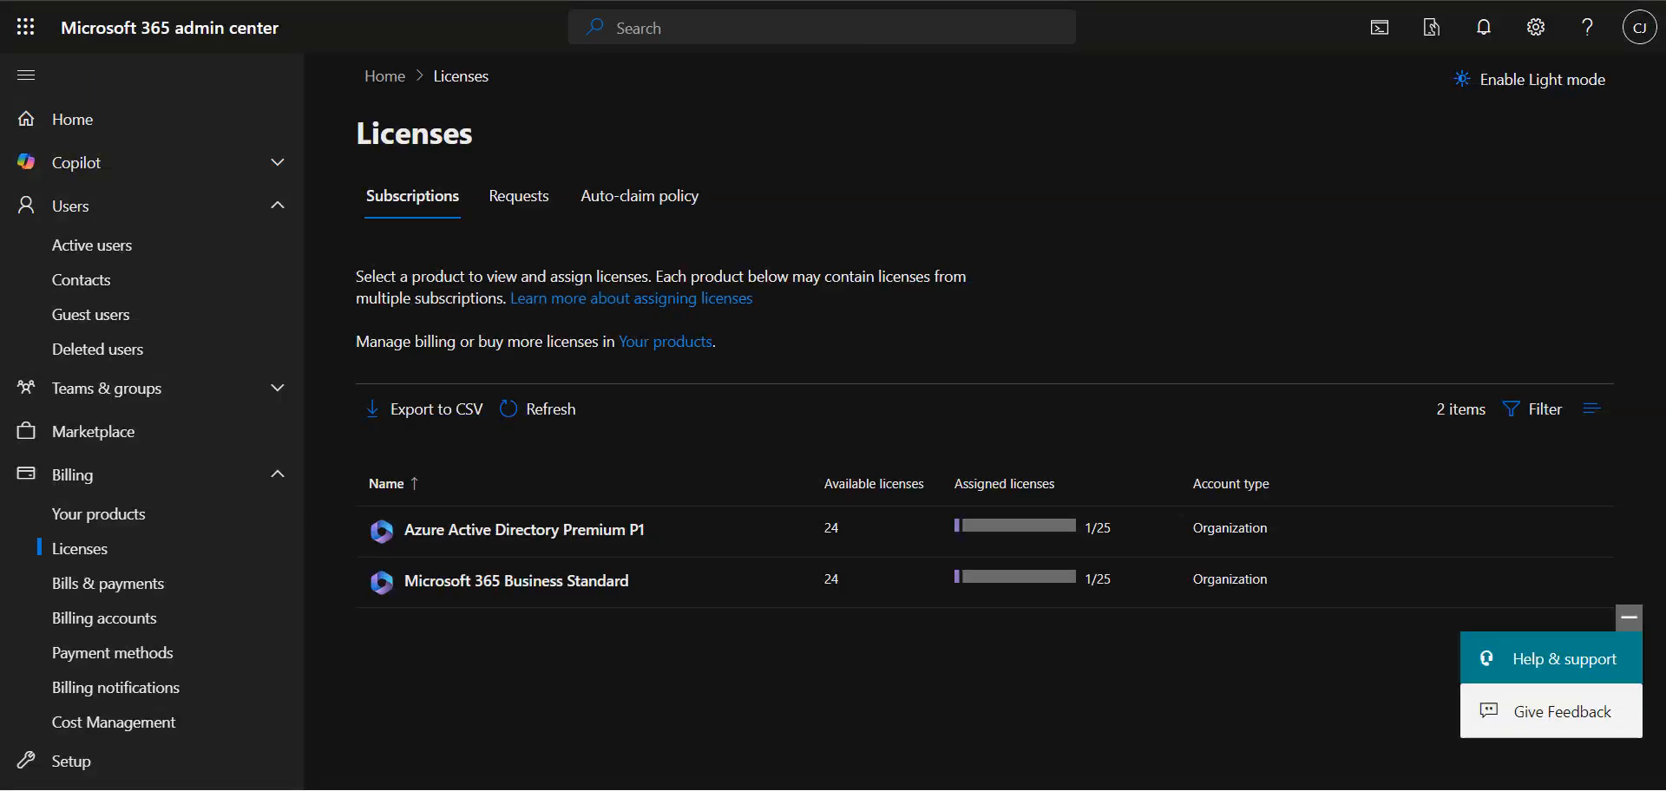
pyautogui.hotkey('ctrl', 'Tab')
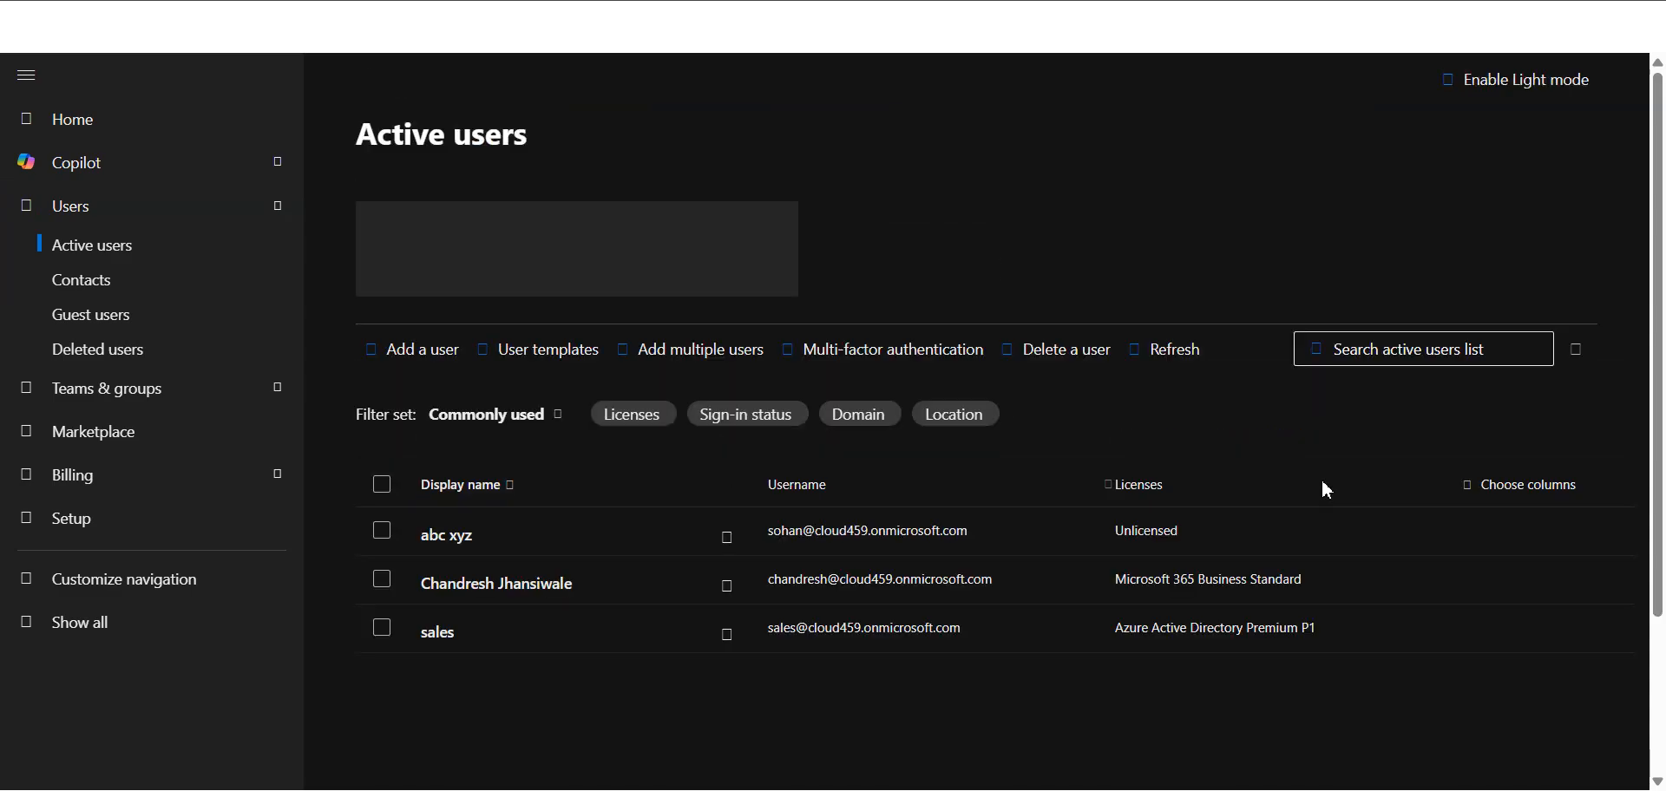
pyautogui.click(540, 597)
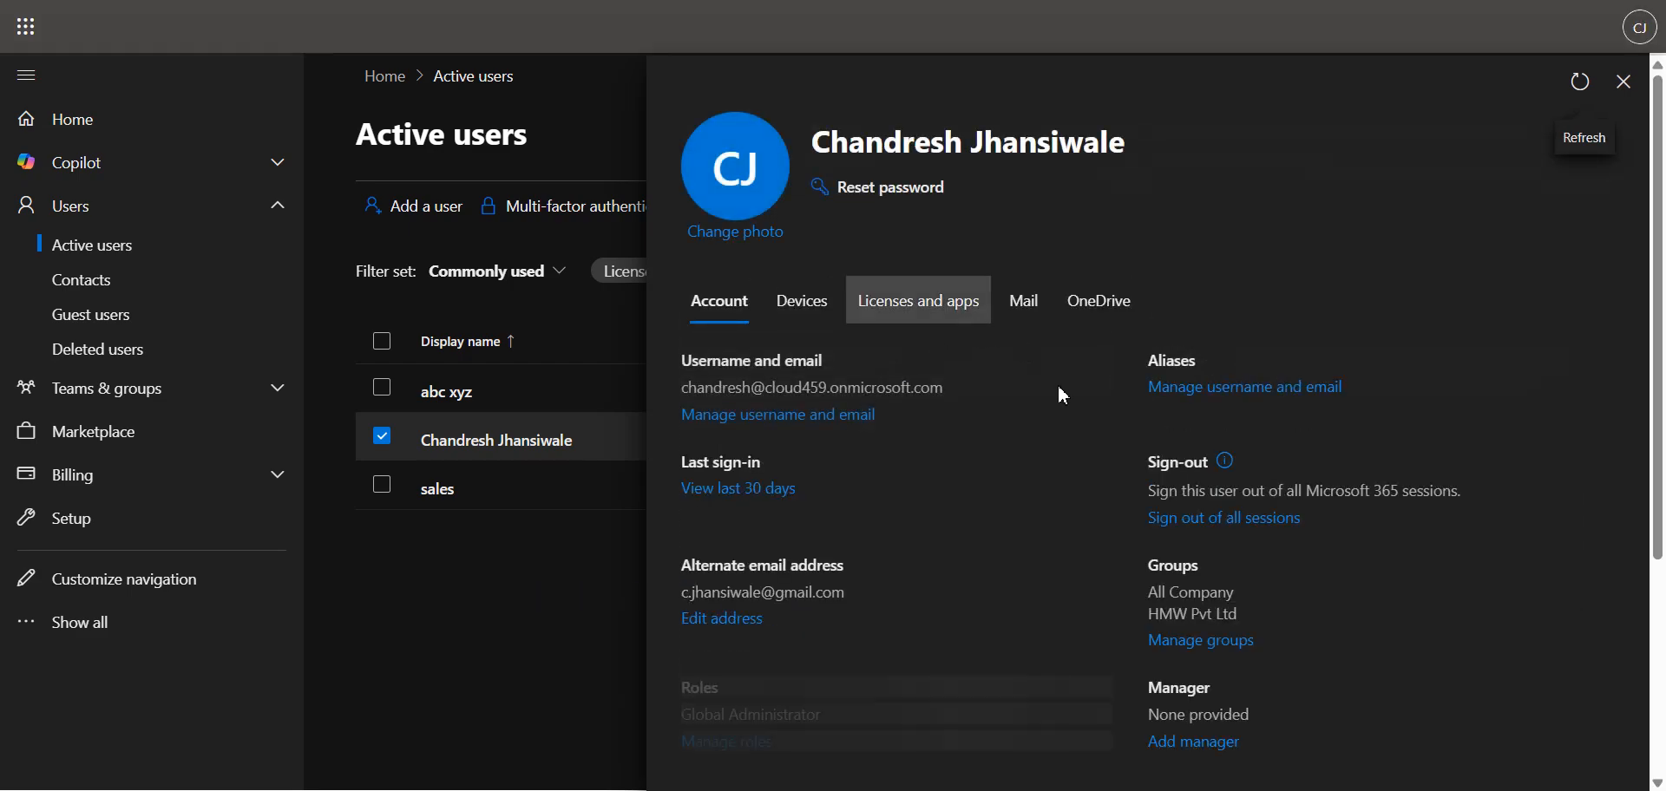
pyautogui.scroll(-3, 922, 642)
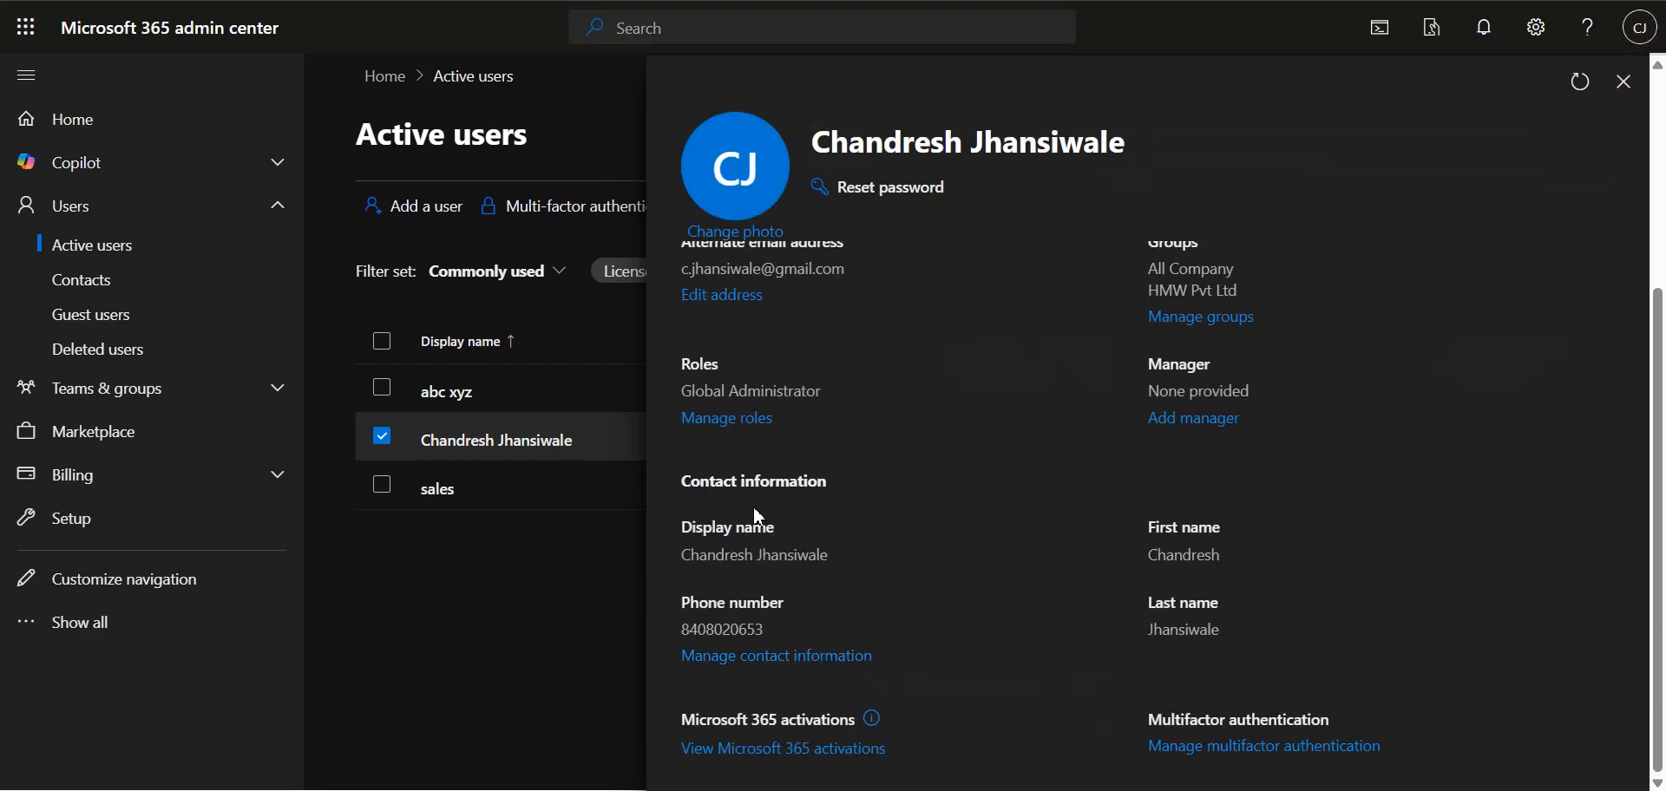
pyautogui.moveTo(846, 409); pyautogui.dragTo(683, 393)
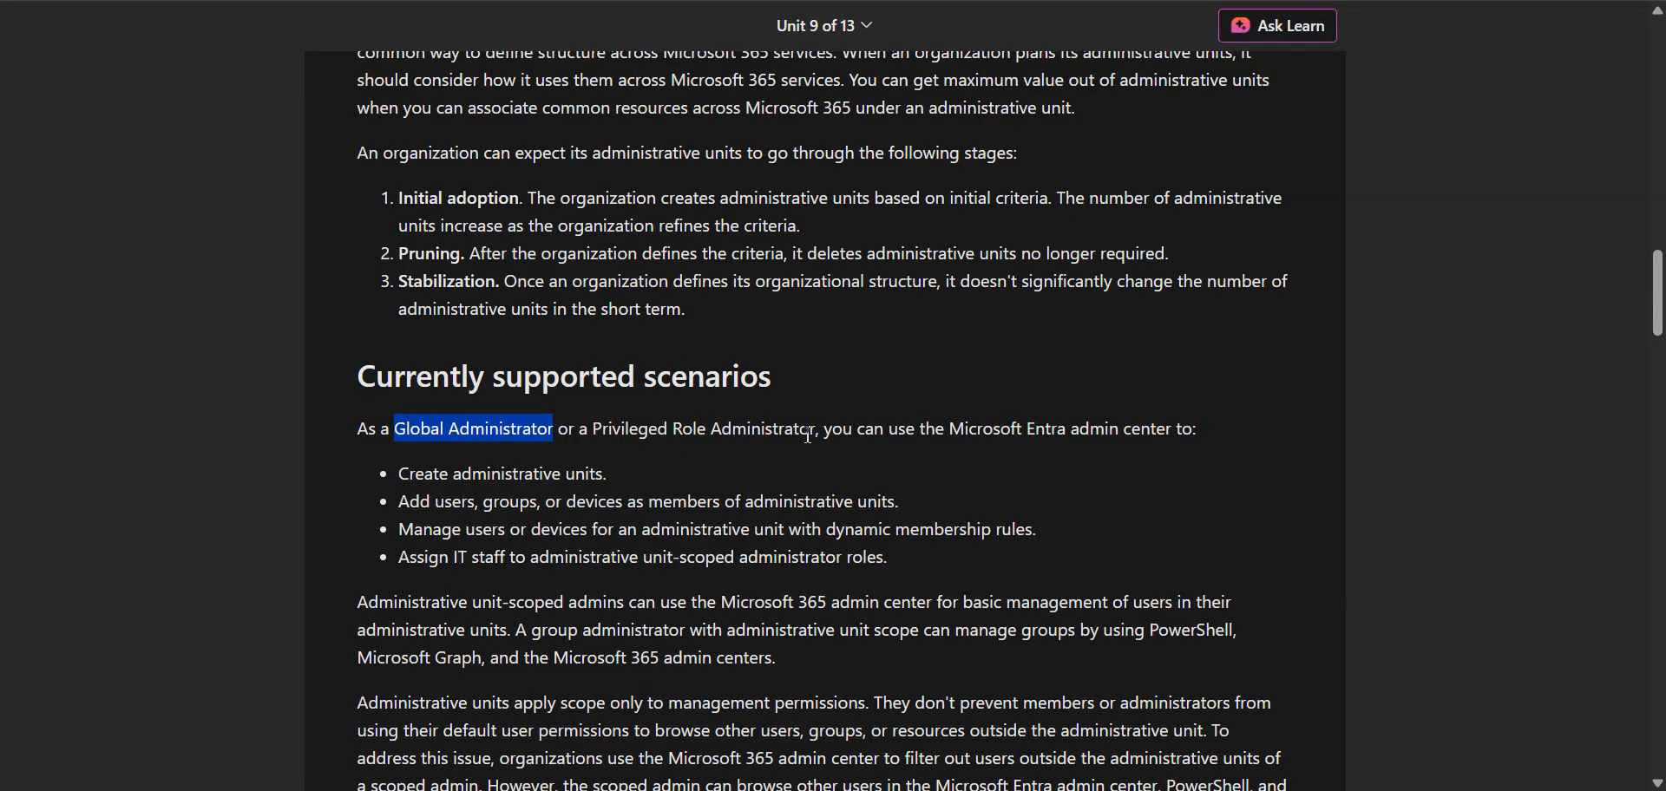
# Step: Review the privileged role and Entra admin center requirements, and look through the Microsoft Entra admin center's navigation for administrative units
pyautogui.moveTo(799, 431); pyautogui.dragTo(677, 432)
pyautogui.moveTo(1036, 431); pyautogui.dragTo(1189, 438)
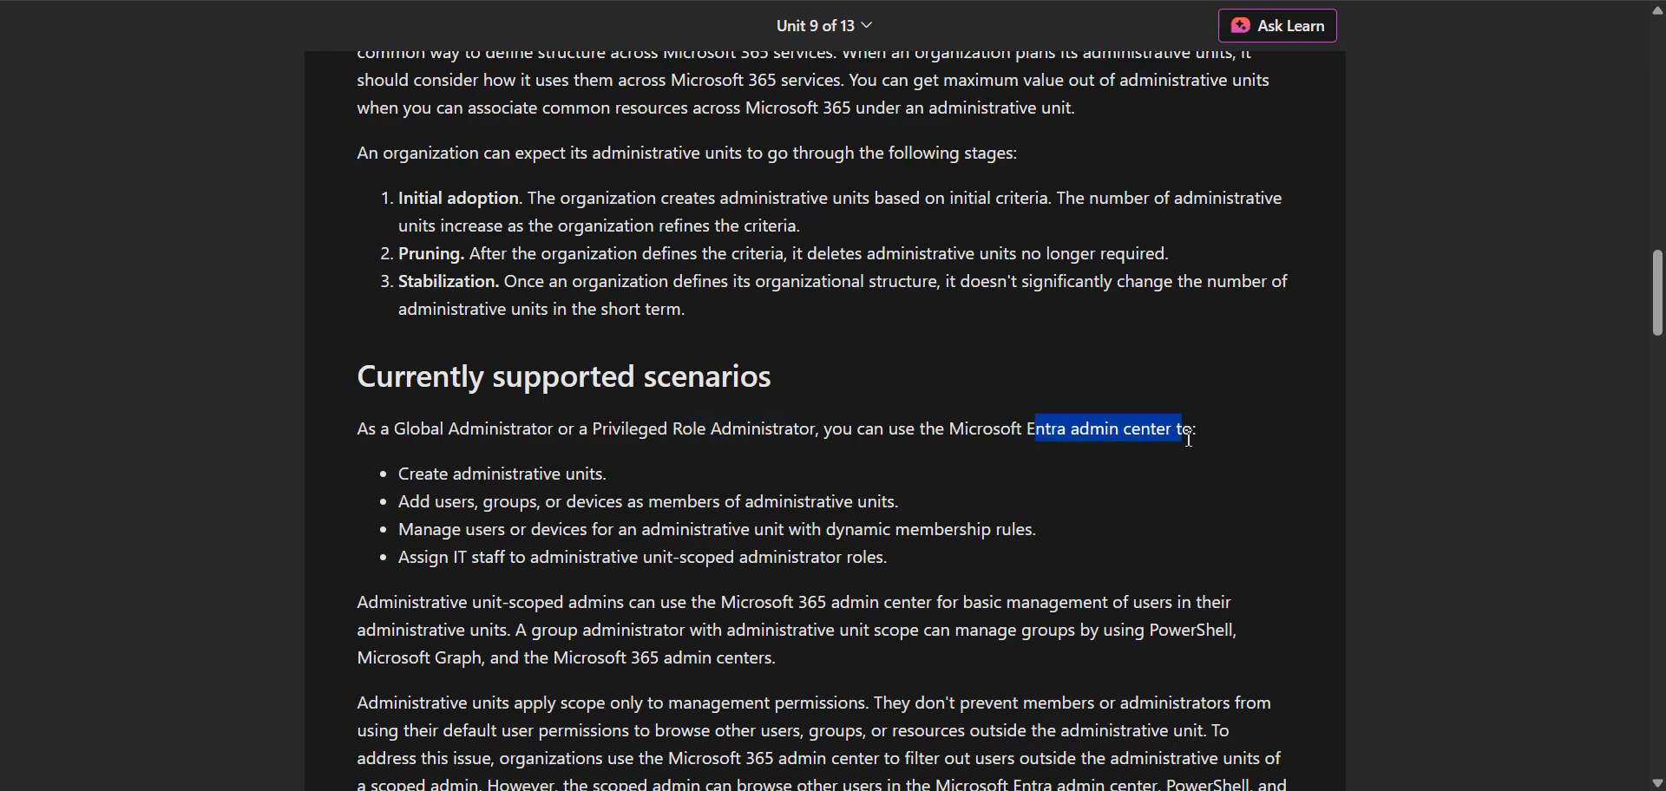
pyautogui.moveTo(632, 481); pyautogui.dragTo(397, 465)
pyautogui.click(804, 278)
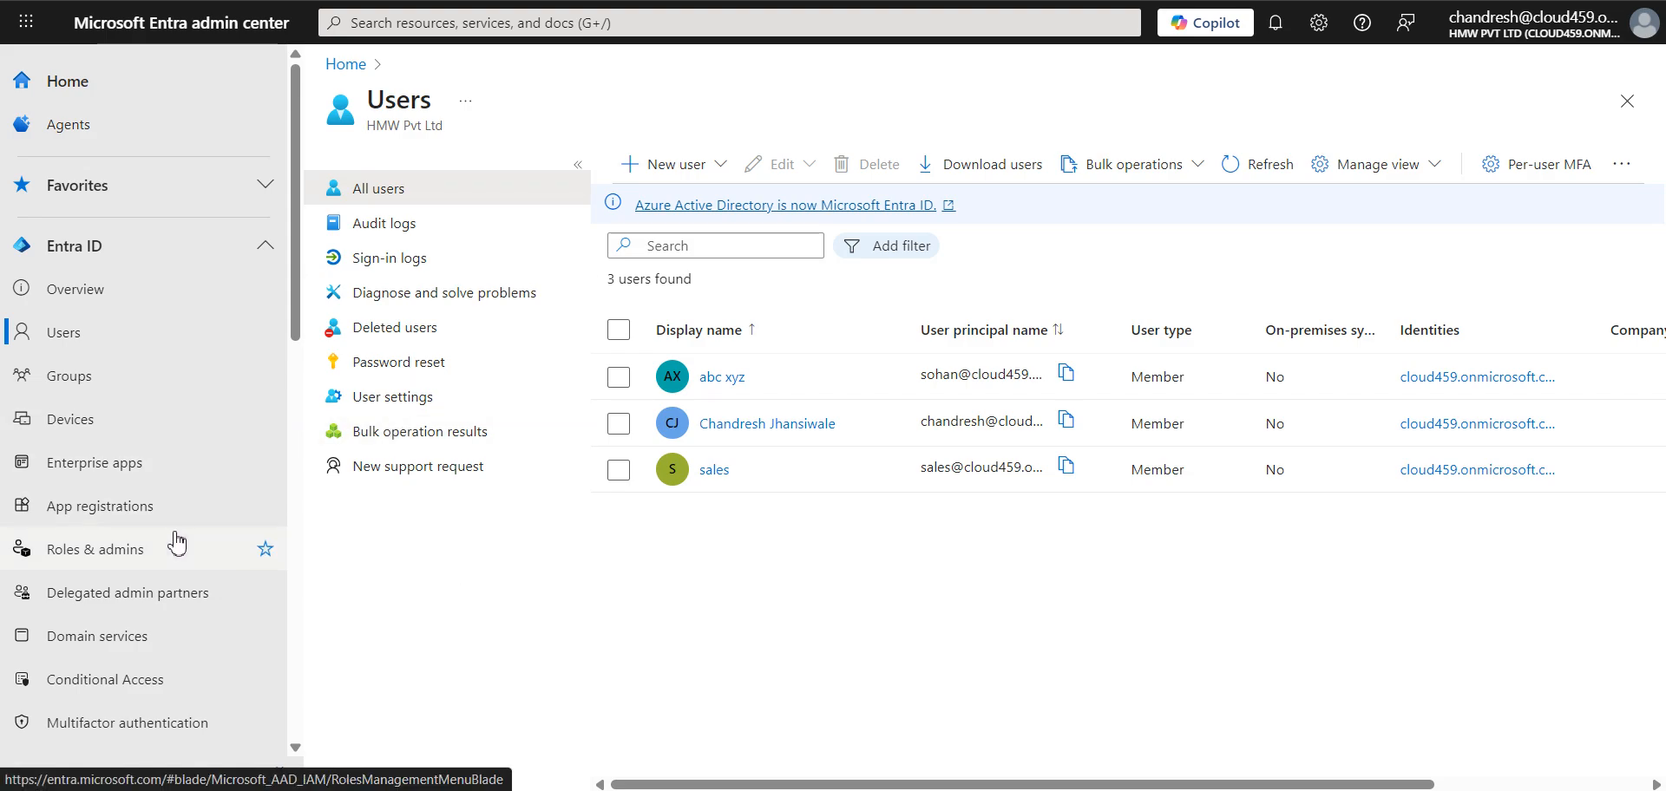
pyautogui.scroll(-7, 188, 676)
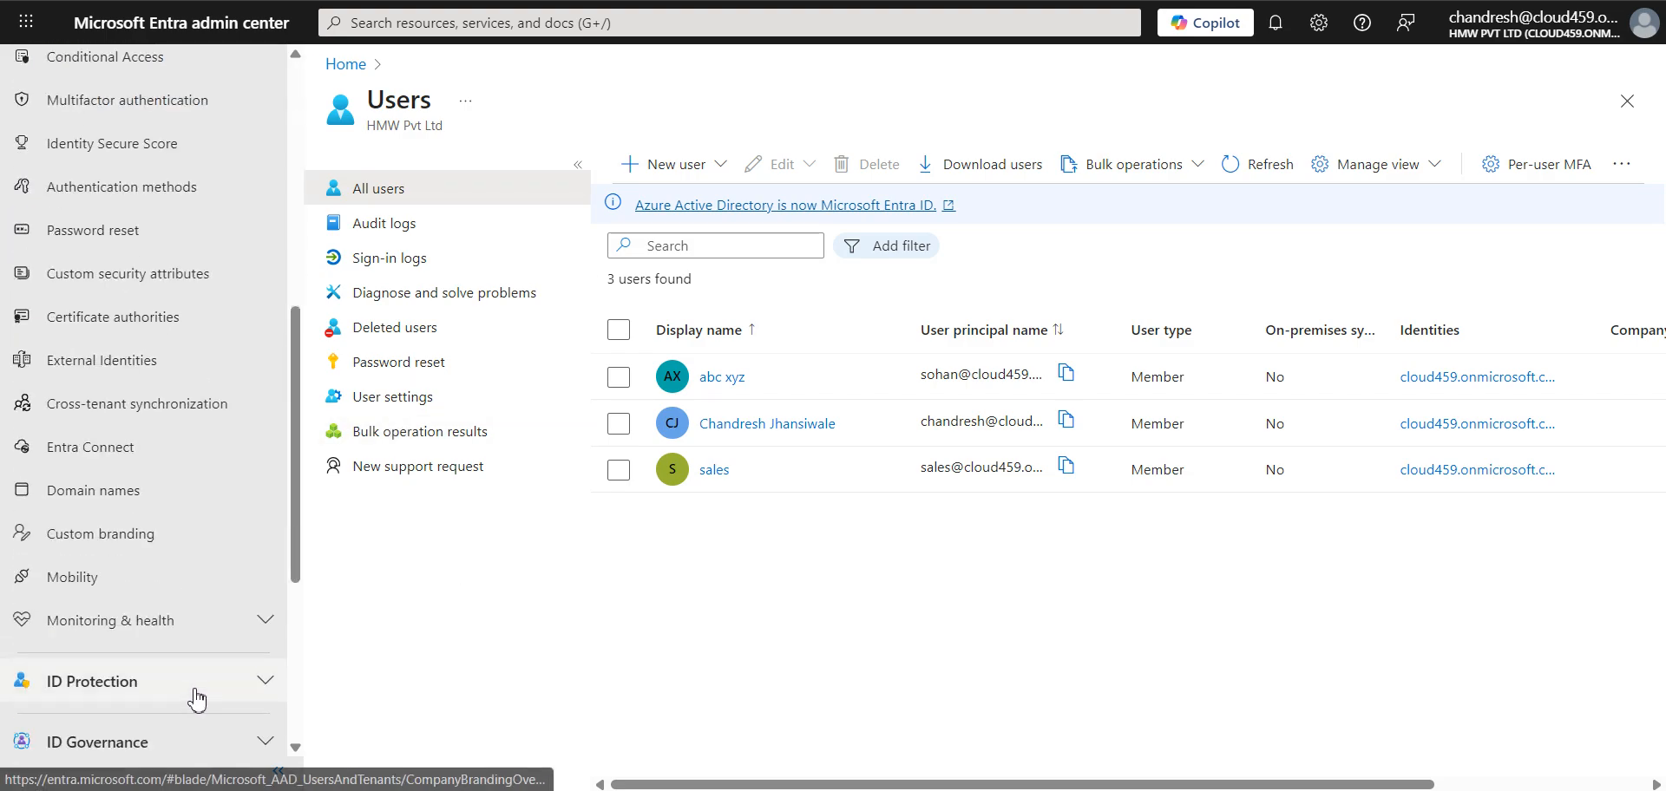
pyautogui.scroll(4, 202, 612)
pyautogui.scroll(4, 203, 608)
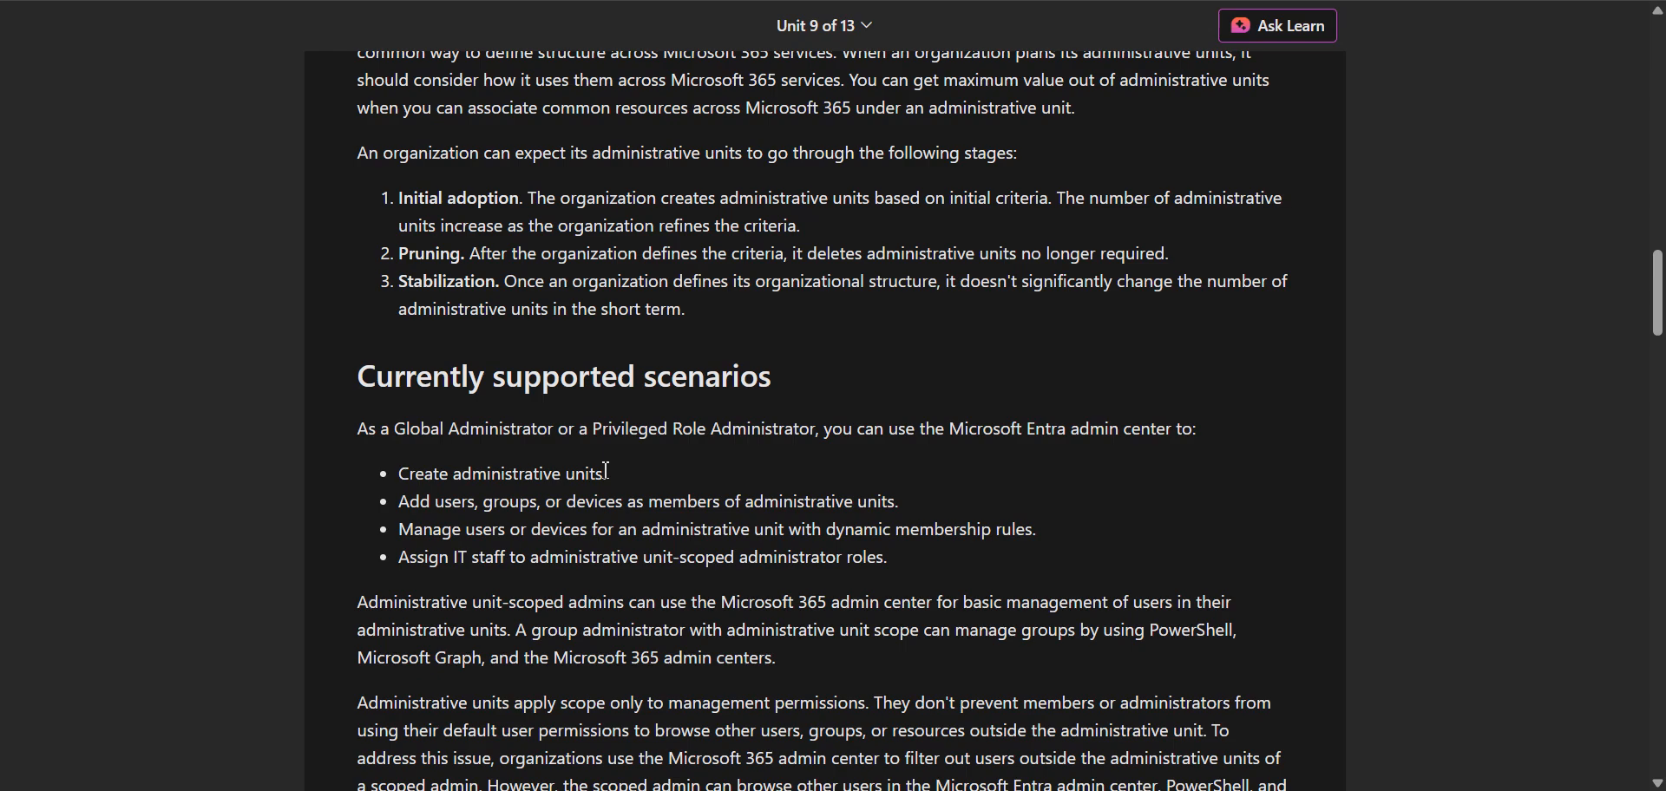
# Step: Return to the training unit and review the scenarios for creating administrative units and adding users, groups, or devices
pyautogui.moveTo(606, 471); pyautogui.dragTo(382, 476)
pyautogui.click(382, 477)
pyautogui.moveTo(839, 504); pyautogui.dragTo(953, 512)
pyautogui.click(952, 504)
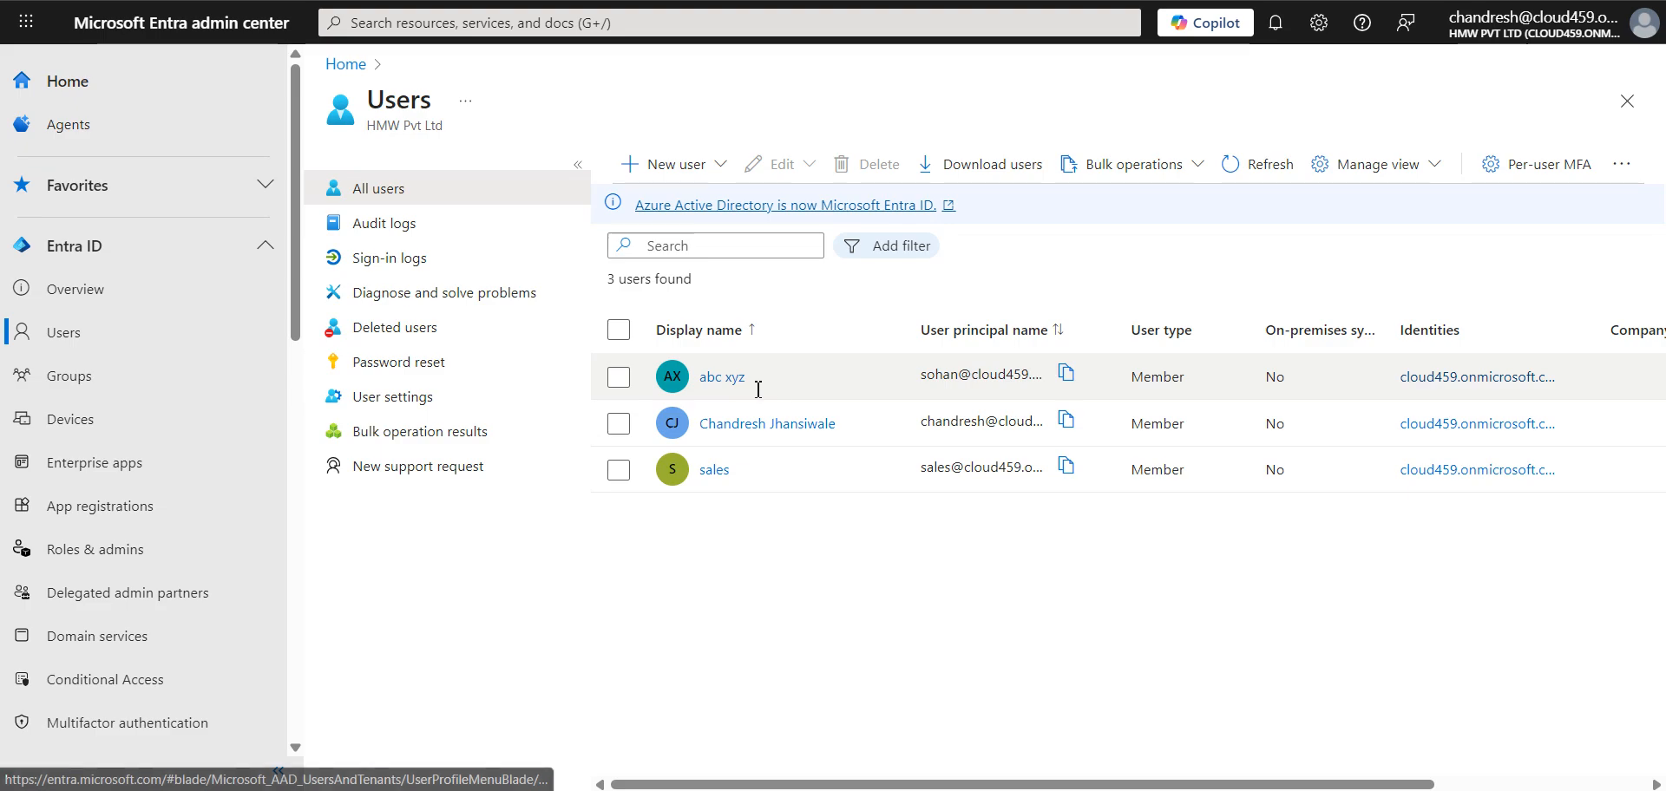
# Step: In the Microsoft Entra admin center, open the first listed user's administrative units and look for one to assign
pyautogui.click(723, 383)
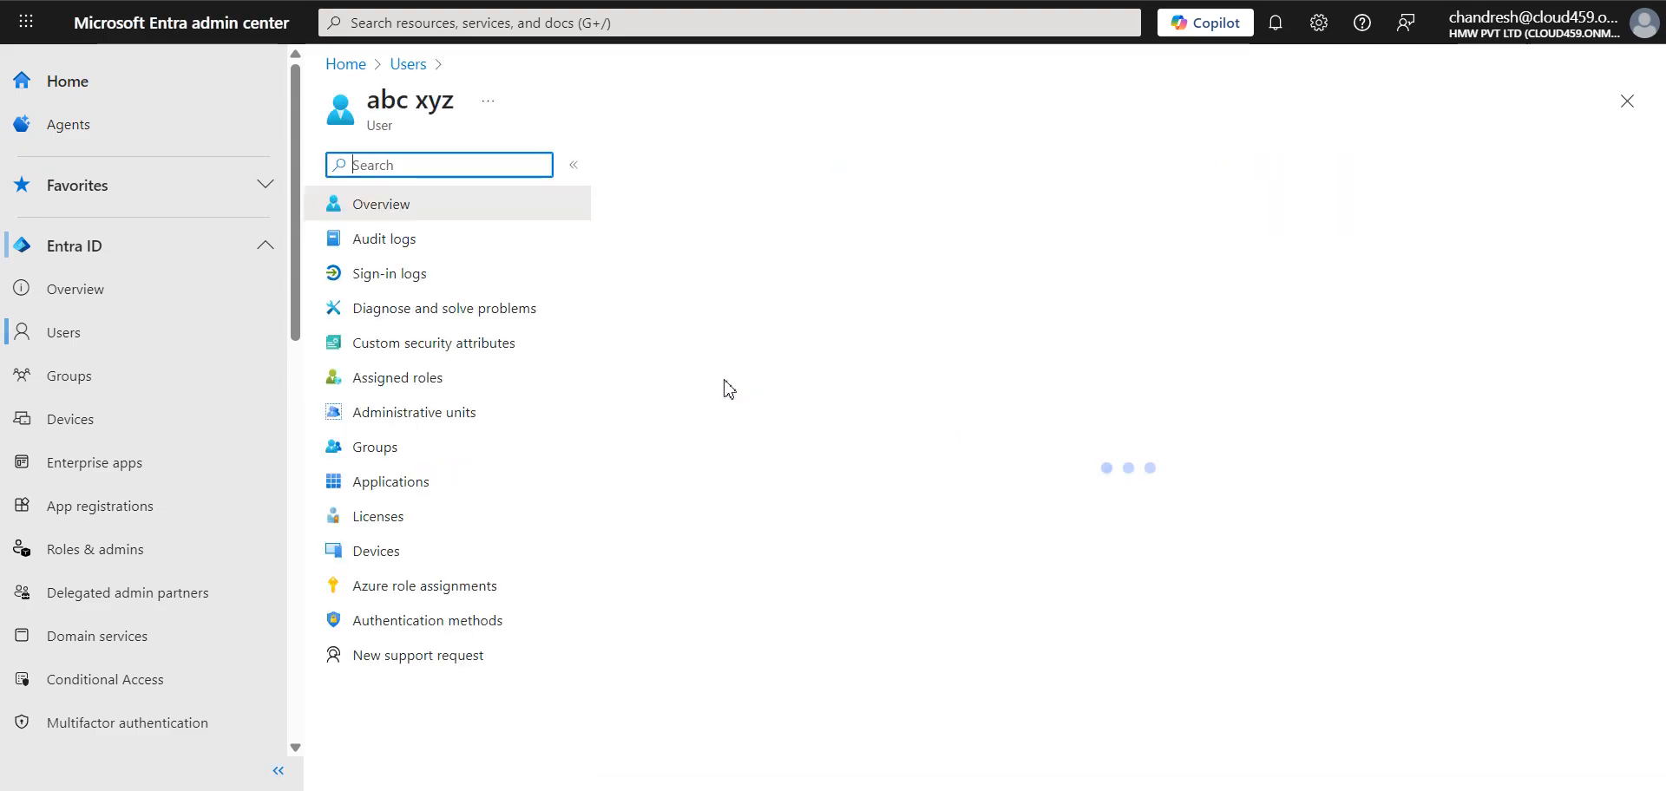
pyautogui.click(446, 415)
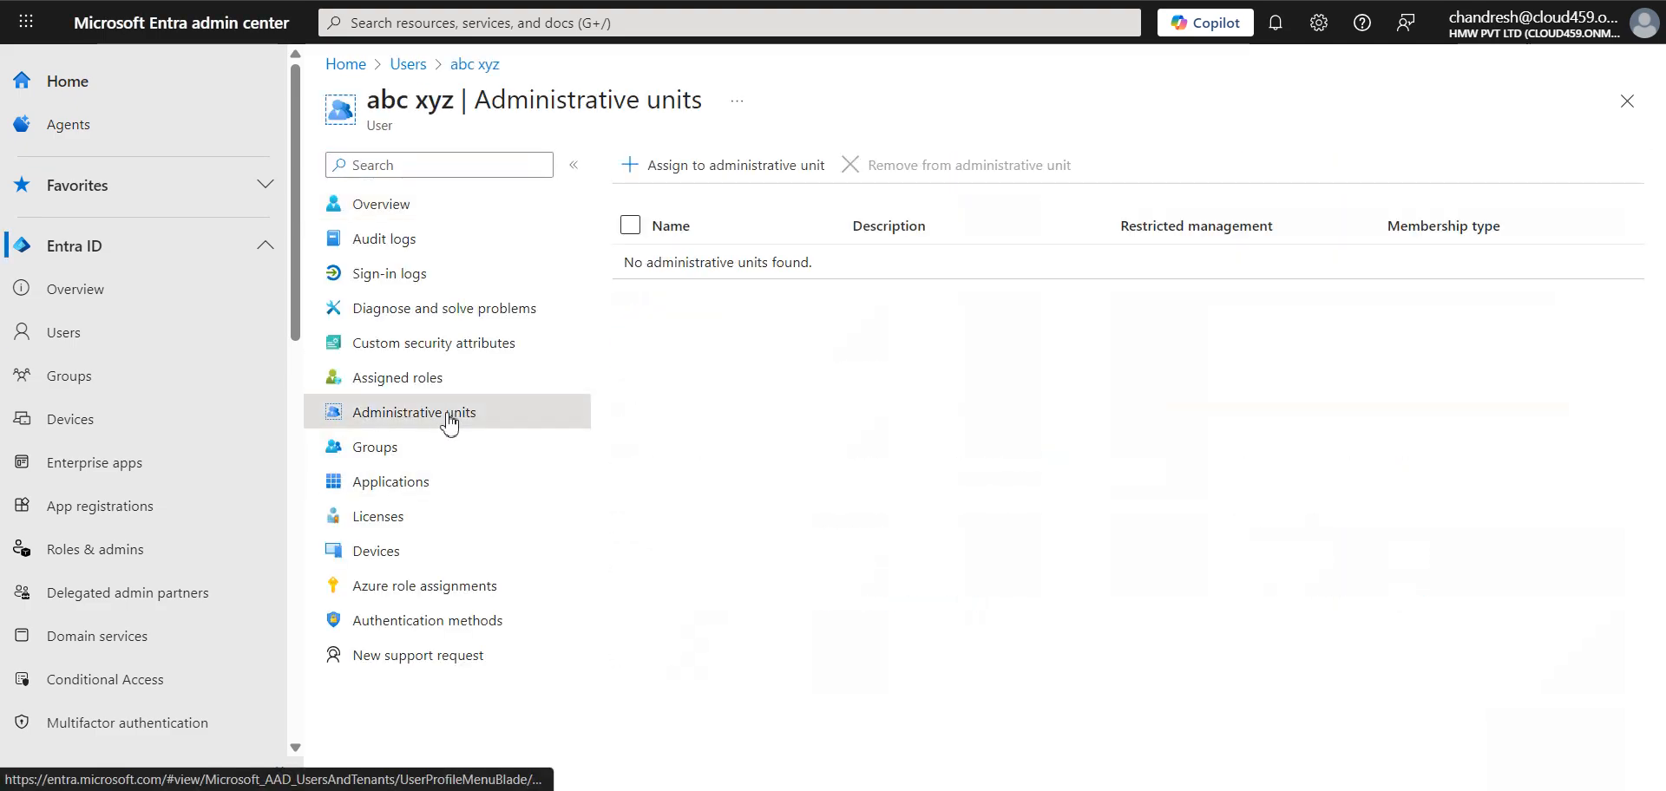
pyautogui.click(737, 168)
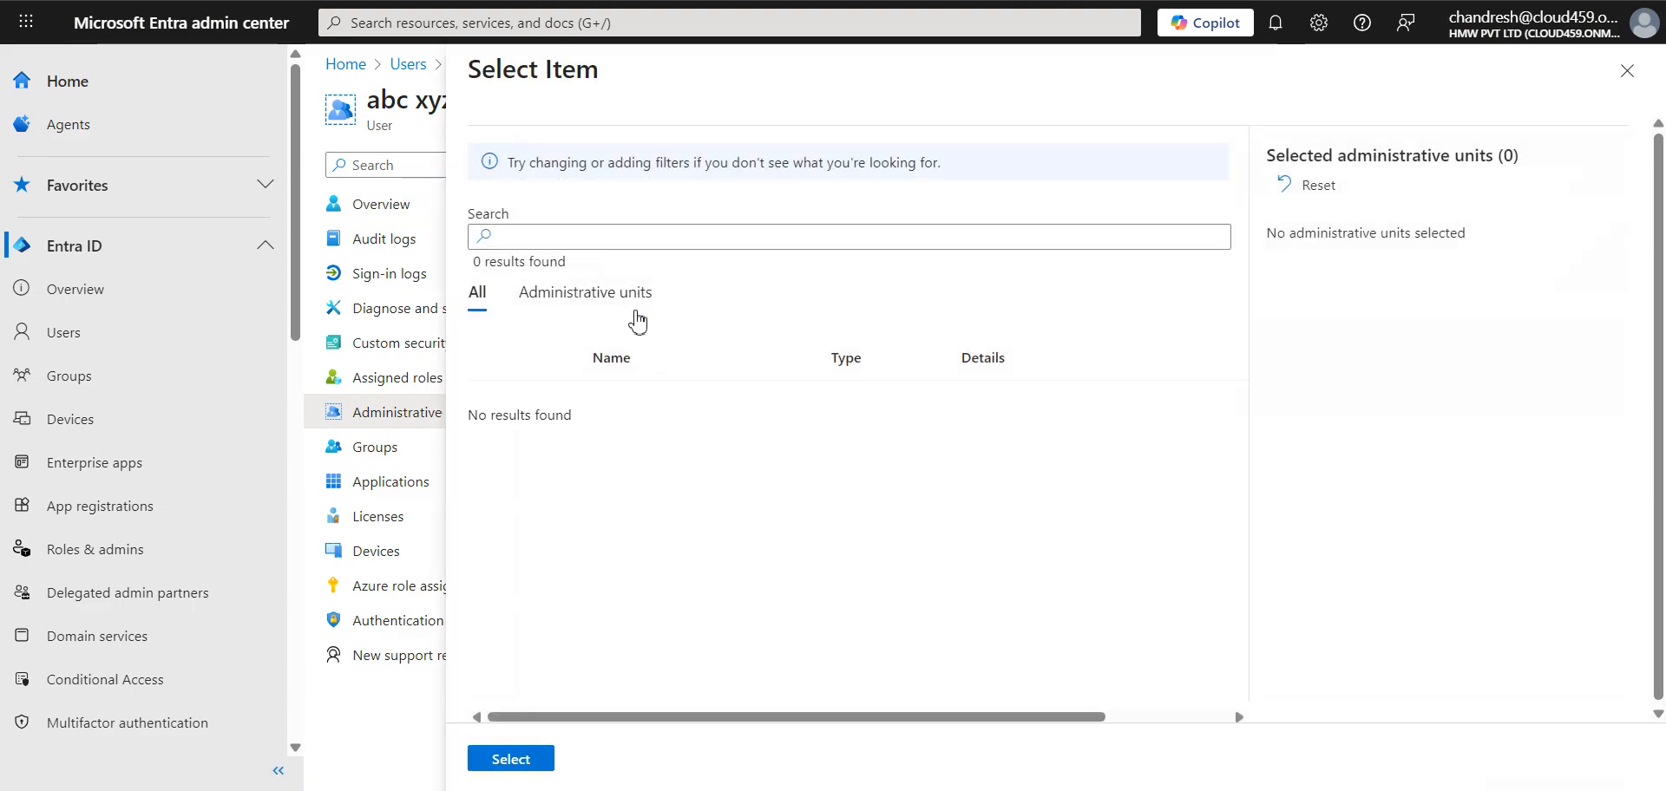
pyautogui.click(628, 306)
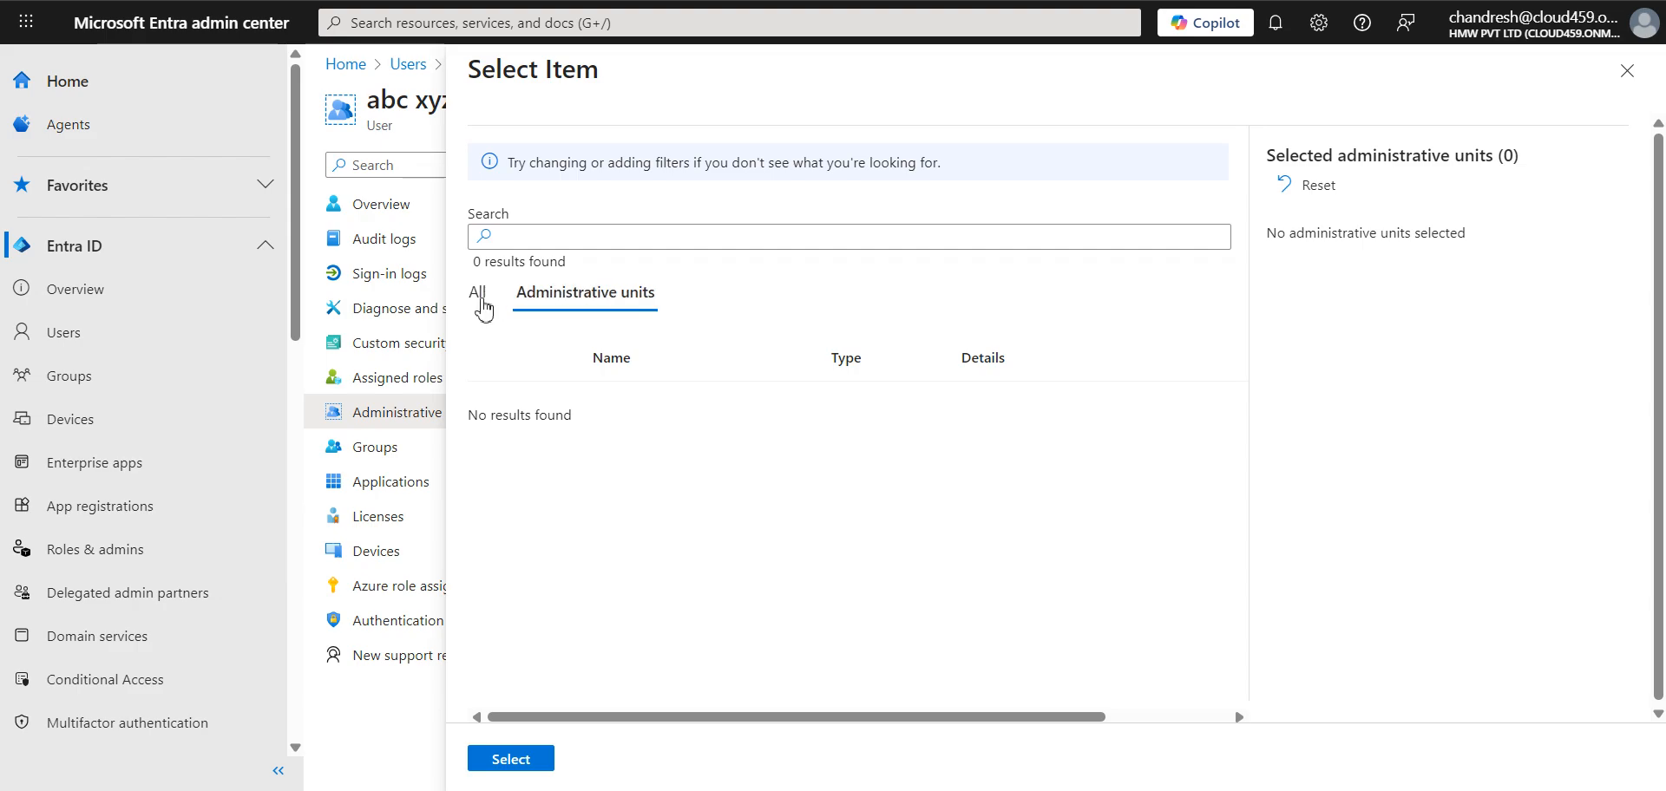
pyautogui.click(482, 307)
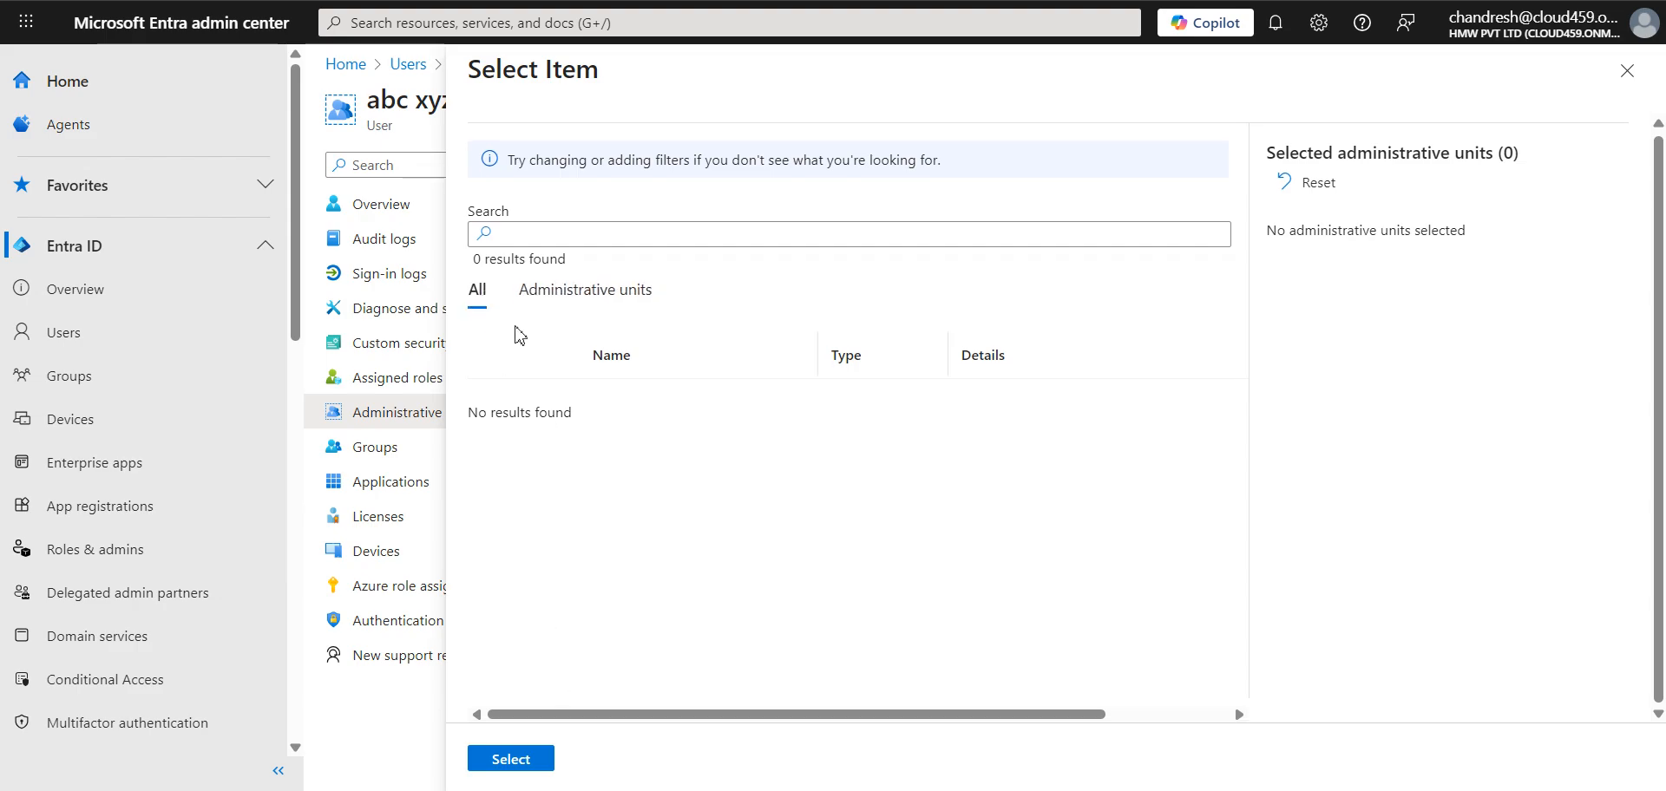
pyautogui.moveTo(531, 172); pyautogui.dragTo(985, 169)
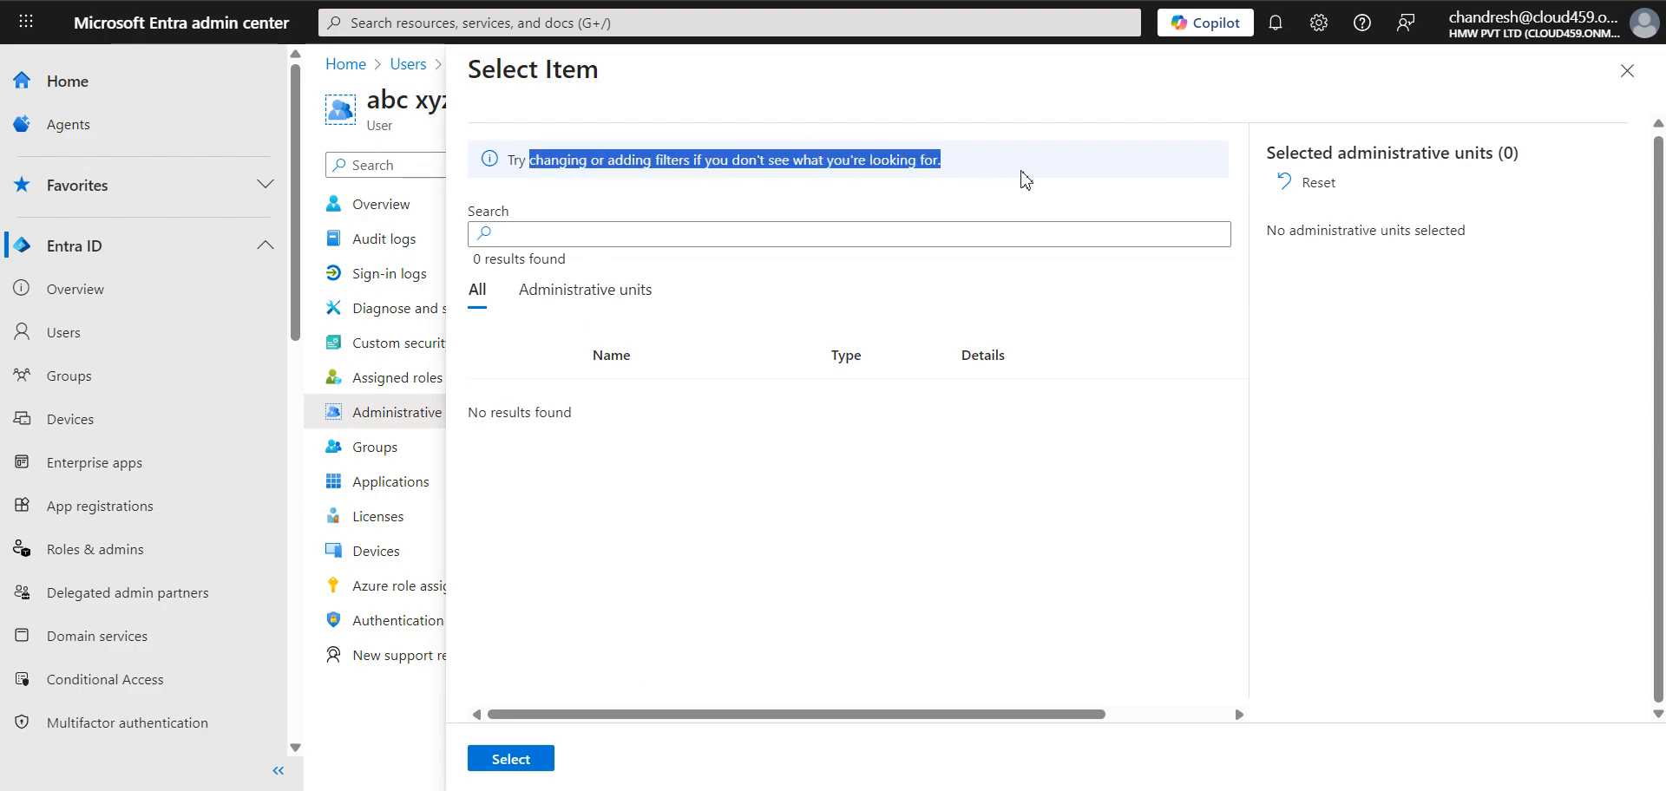
pyautogui.click(1335, 183)
pyautogui.click(600, 301)
pyautogui.moveTo(700, 715); pyautogui.dragTo(1176, 723)
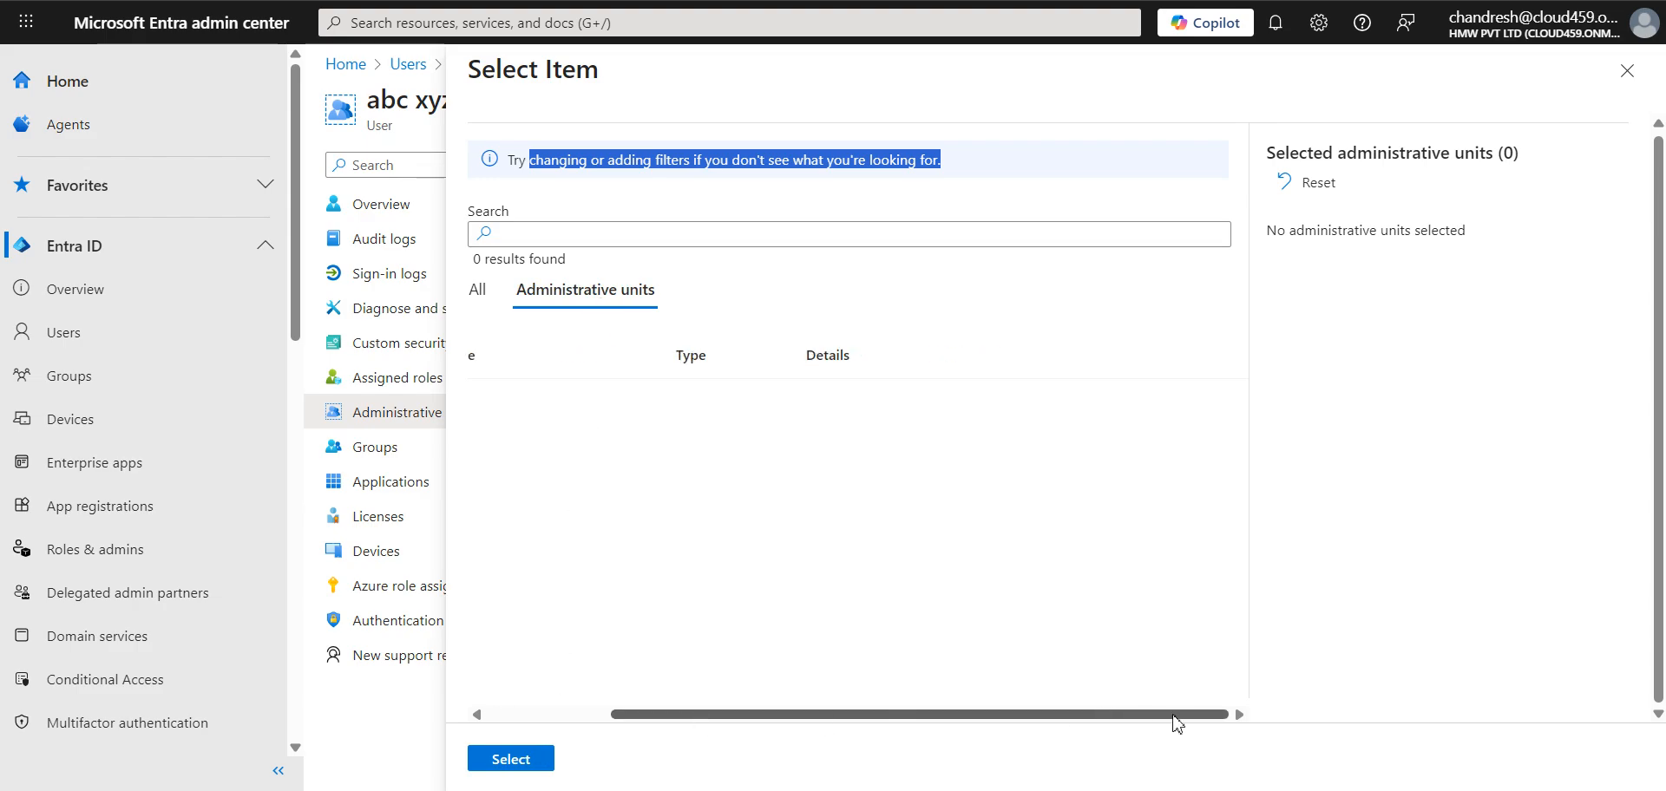
pyautogui.click(526, 760)
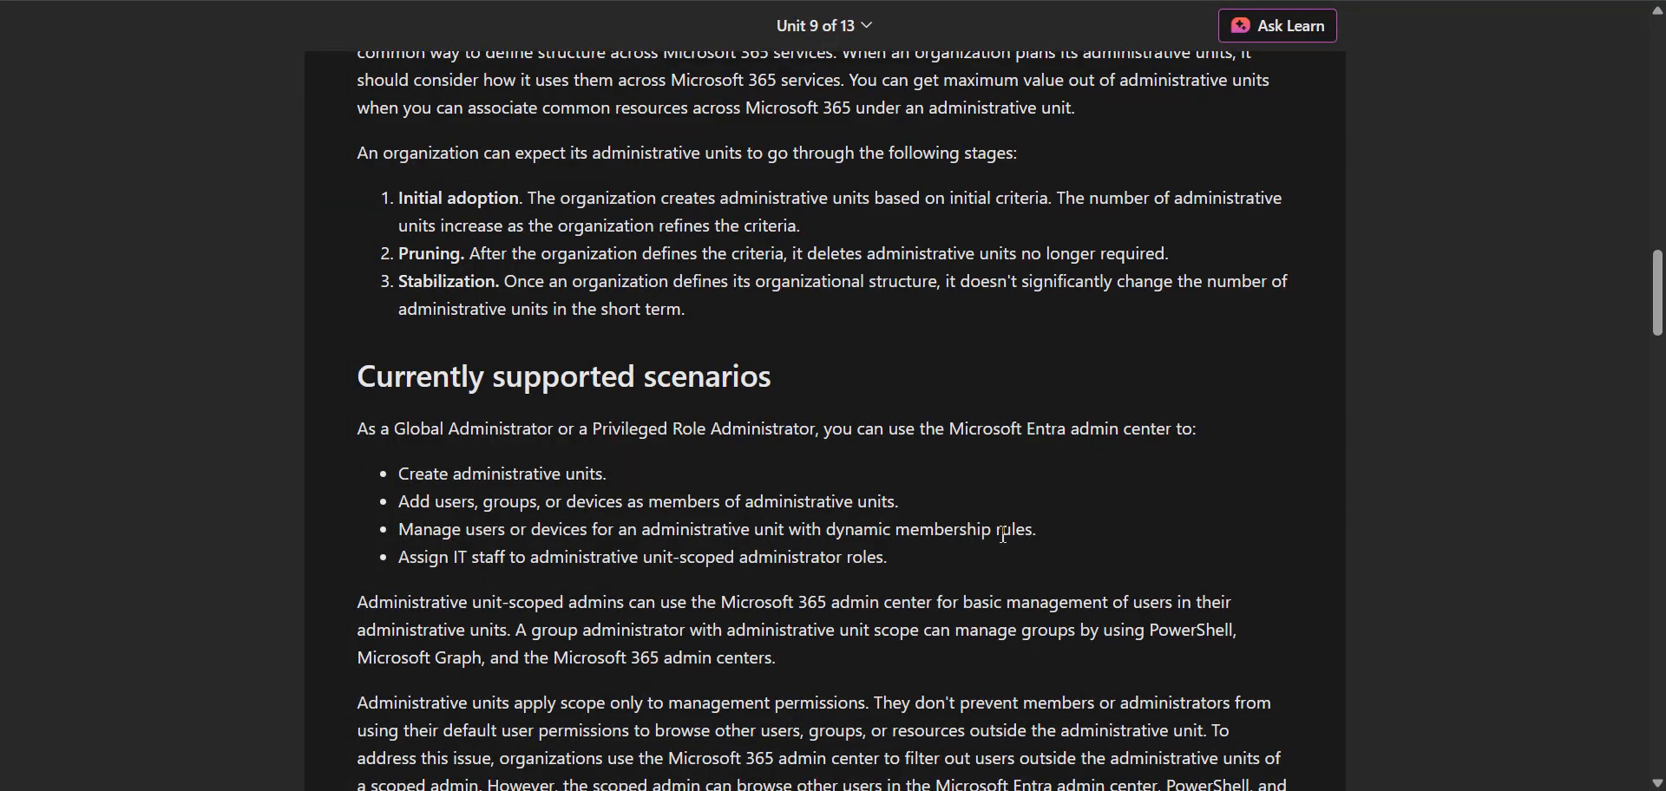
# Step: Return to the training unit and review the scenario for assigning IT staff to administrative unit-scoped administrator roles
pyautogui.scroll(-2, 1654, 351)
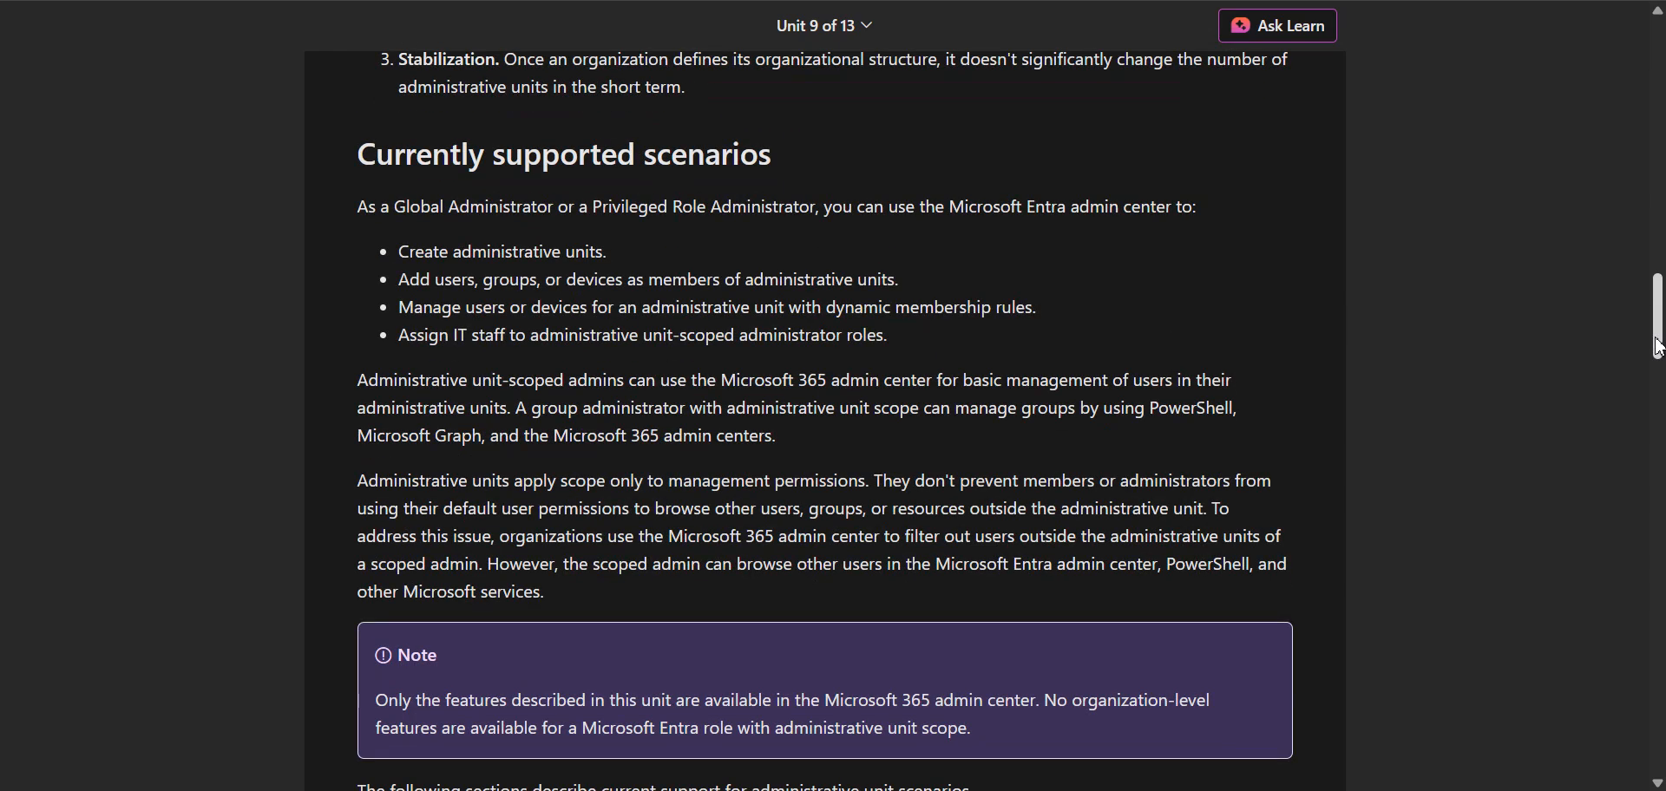
pyautogui.moveTo(395, 346); pyautogui.dragTo(952, 346)
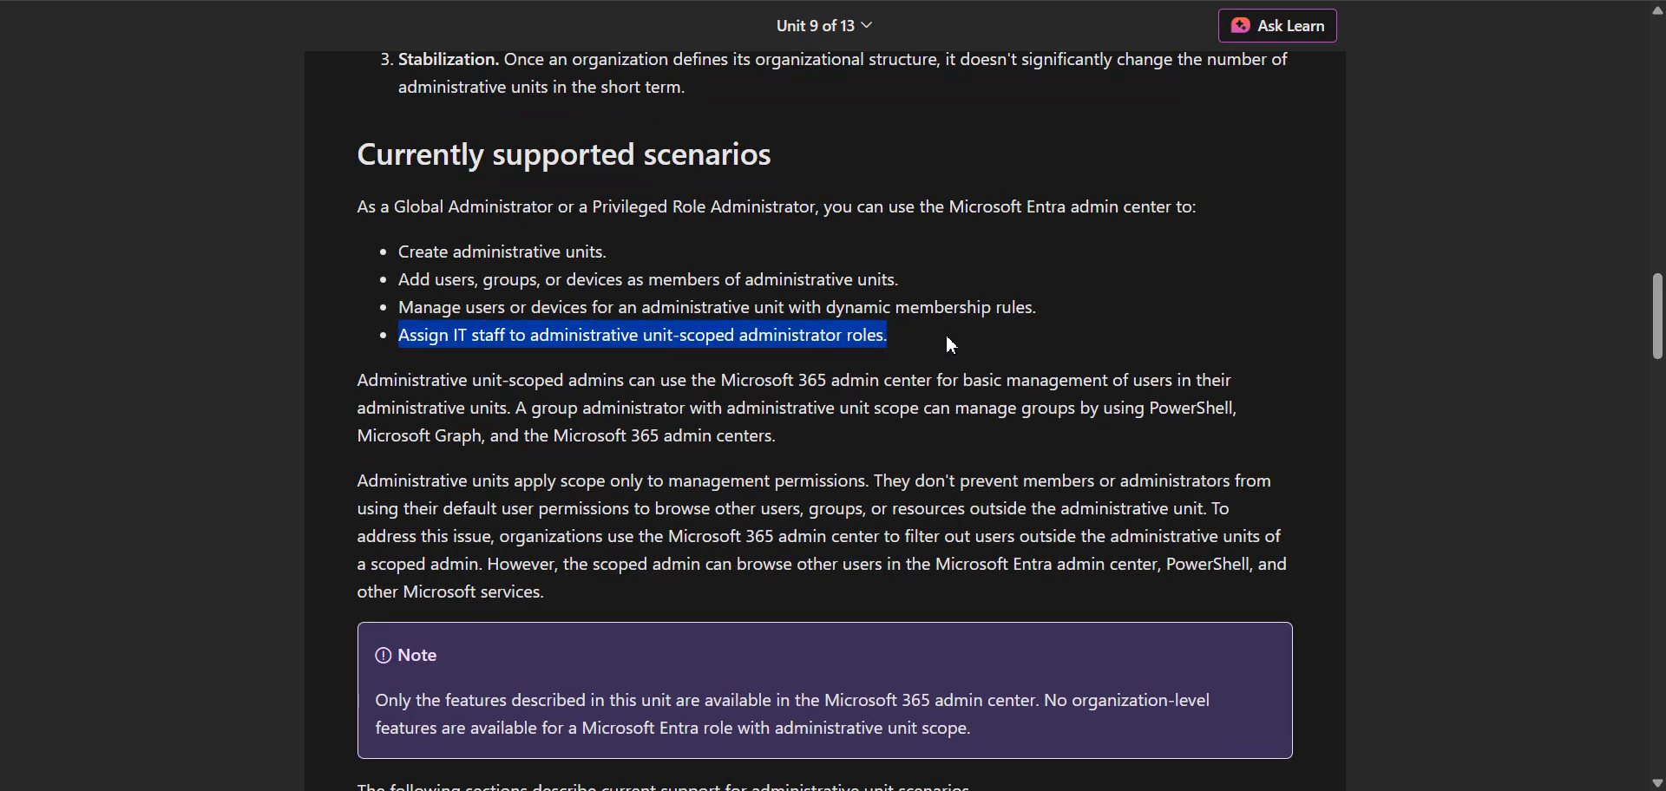
pyautogui.click(874, 351)
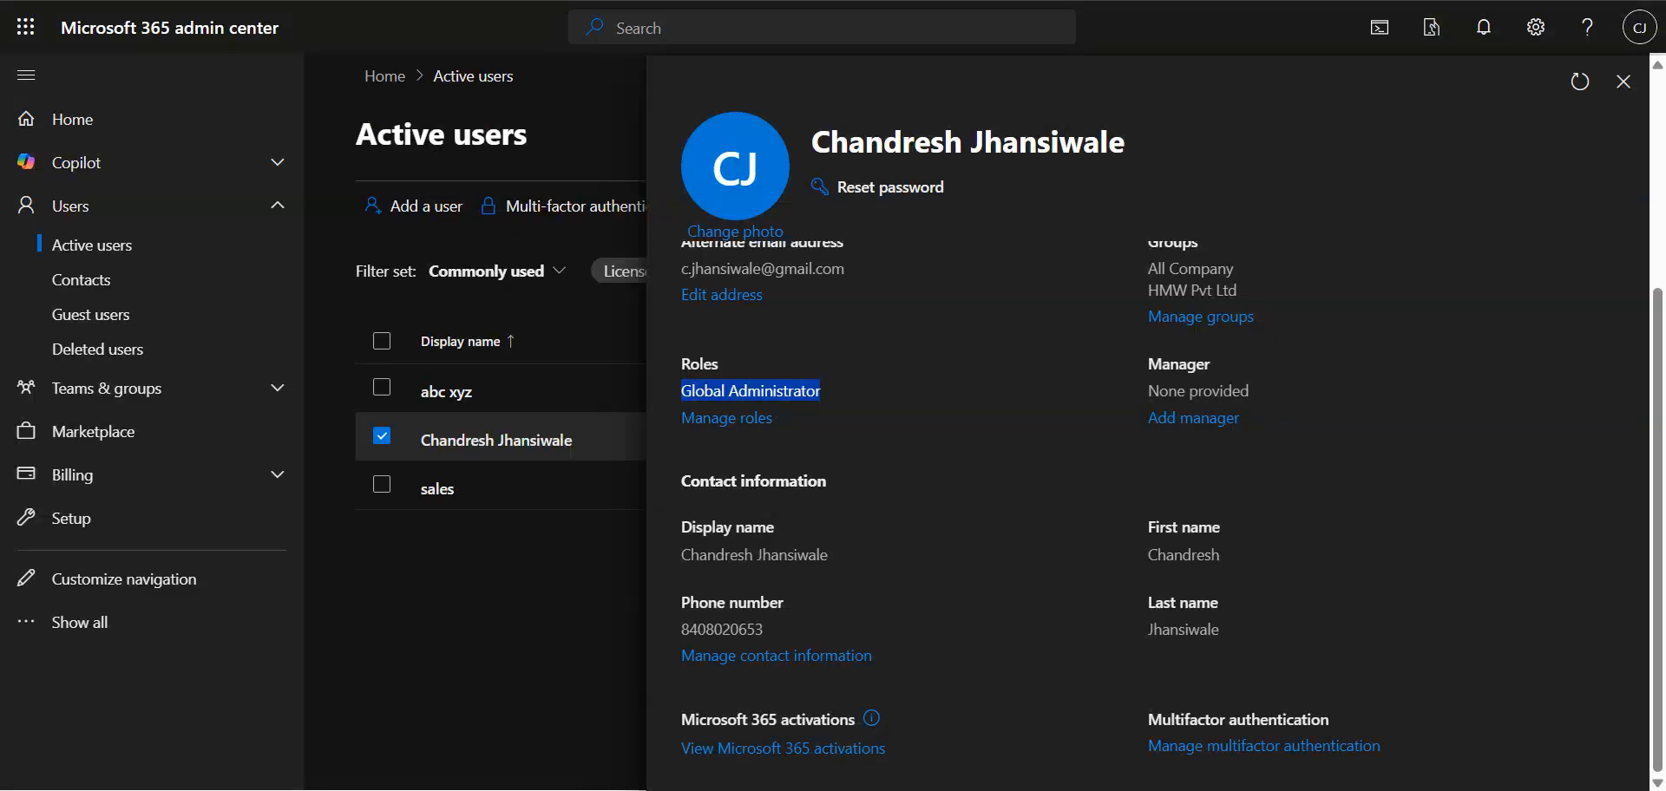
# Step: In the Microsoft 365 admin center, open the admin role management settings for the first user in Active users
pyautogui.click(470, 597)
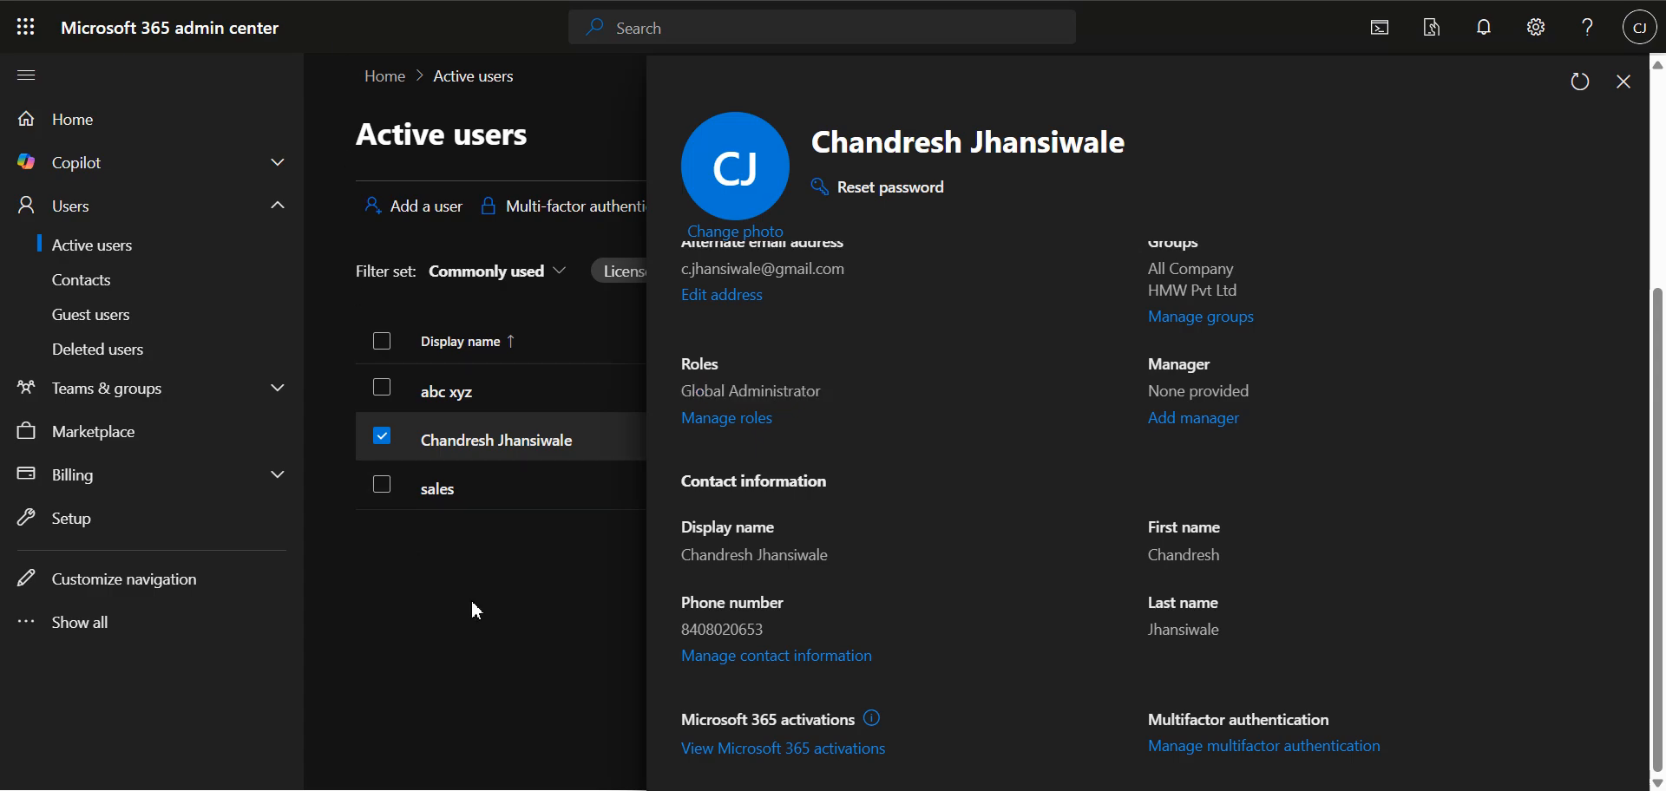
pyautogui.click(469, 397)
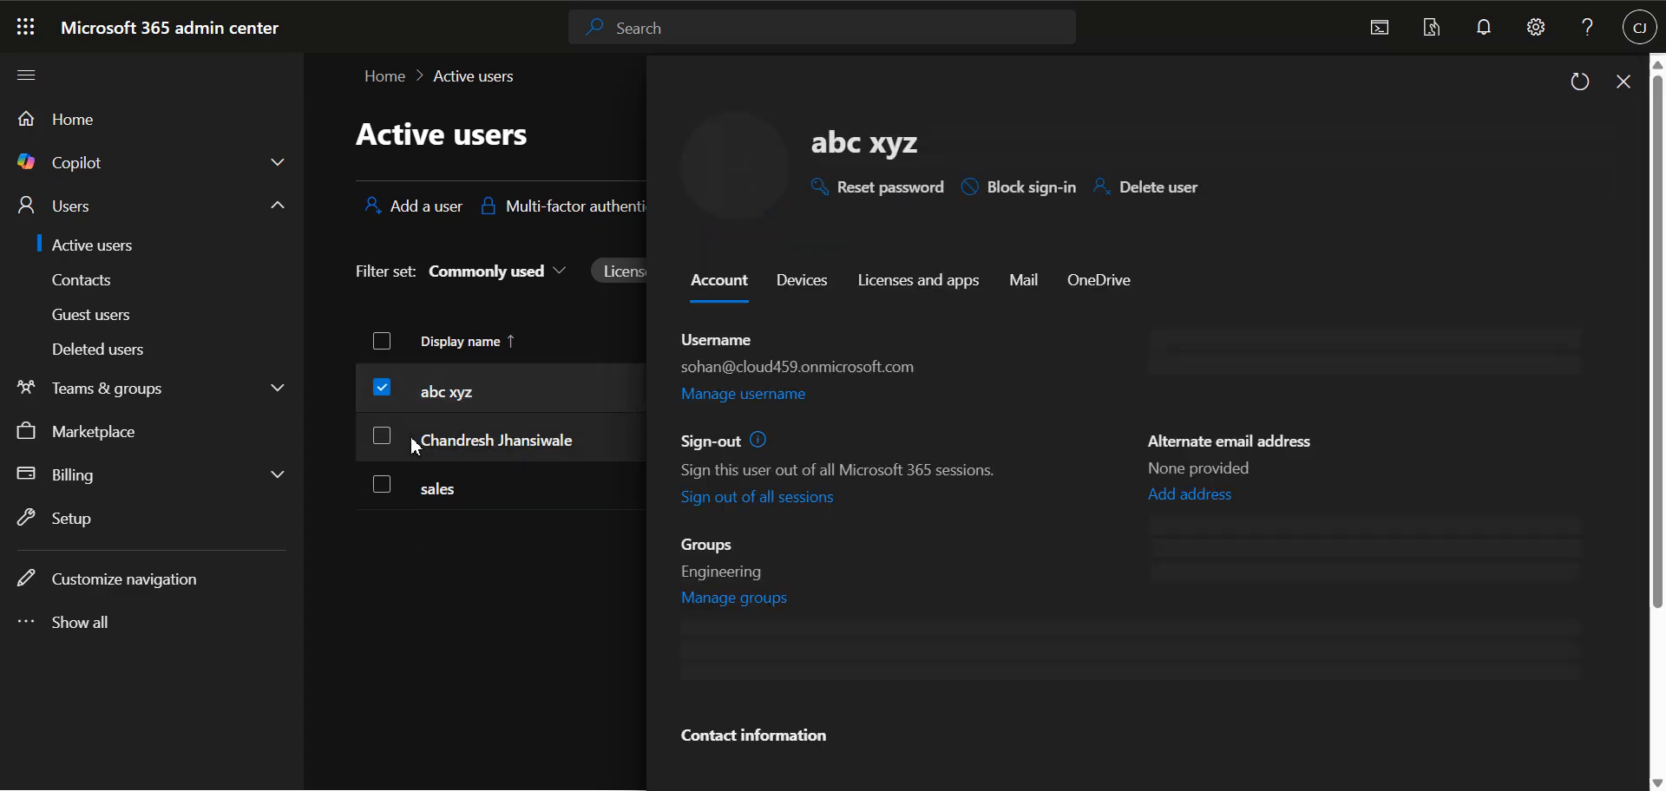
pyautogui.click(1624, 84)
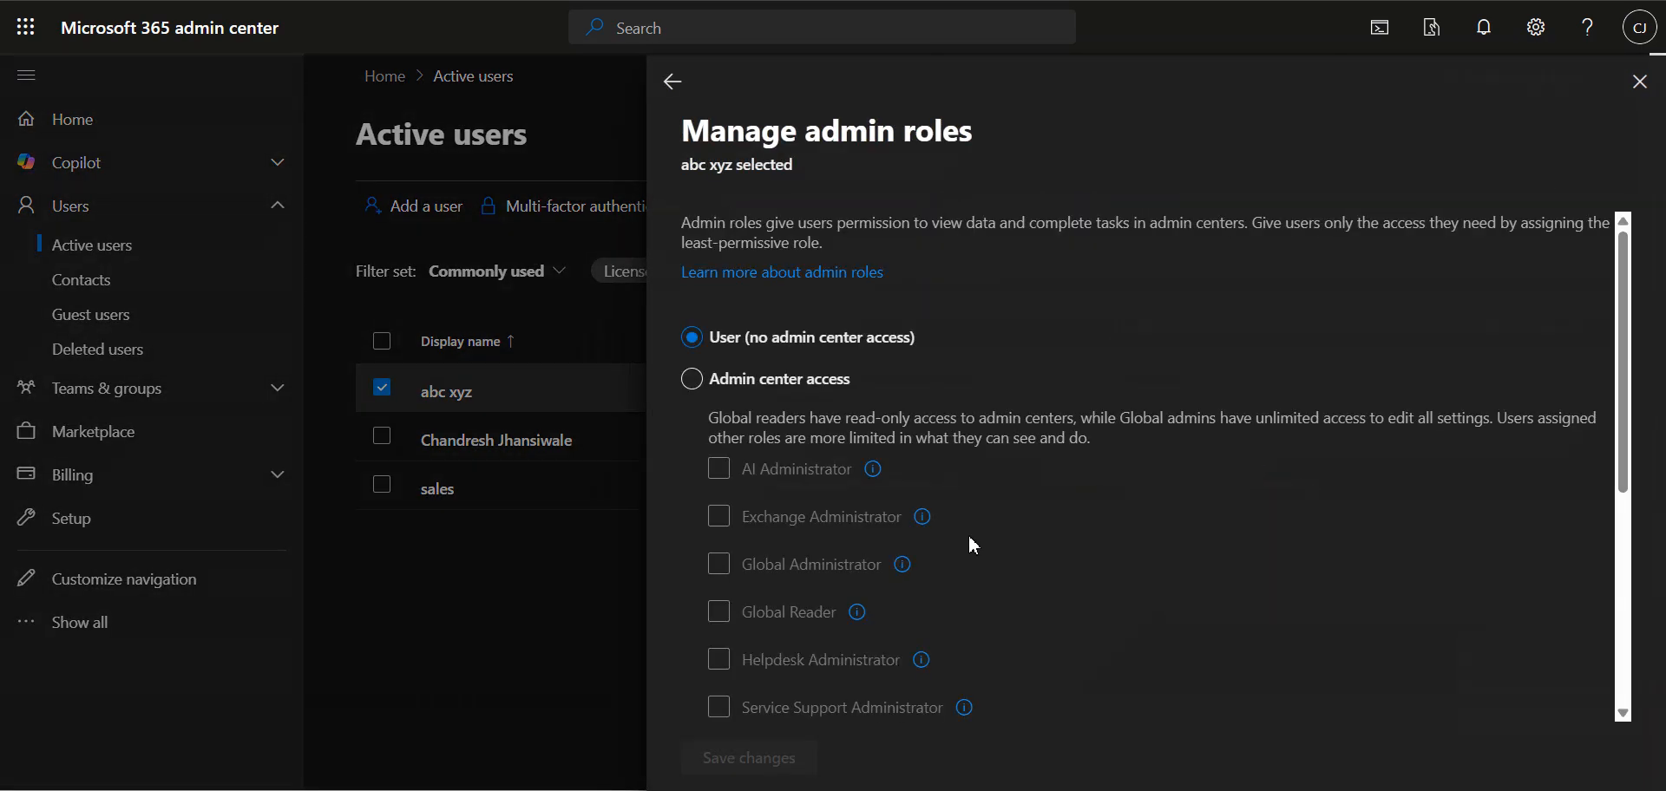
# Step: Enable admin center access for the selected user and look through the available admin roles
pyautogui.click(692, 379)
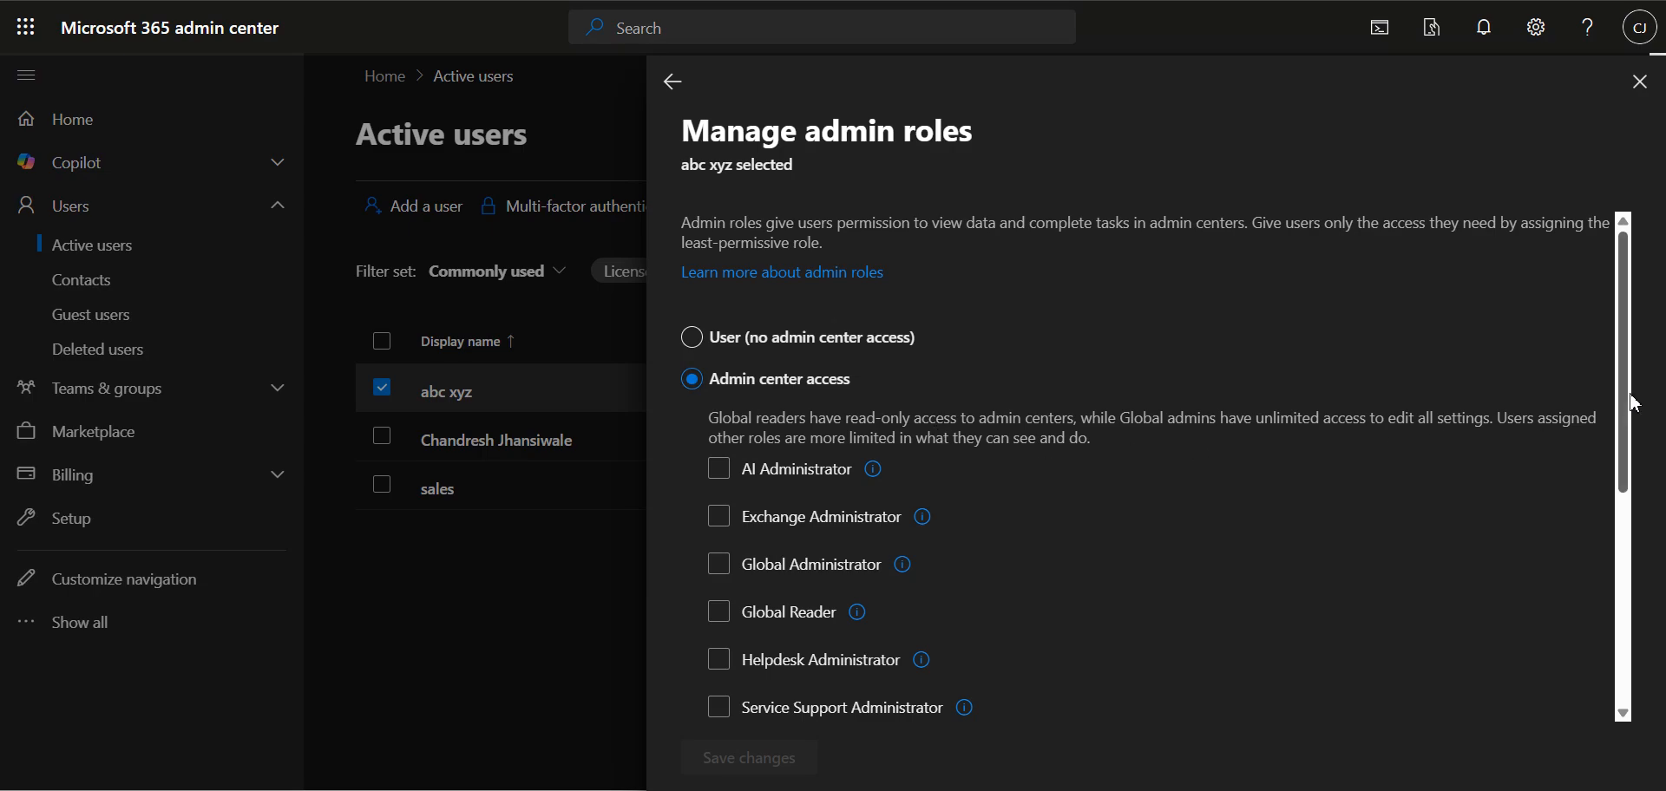
pyautogui.moveTo(1630, 396); pyautogui.dragTo(1625, 572)
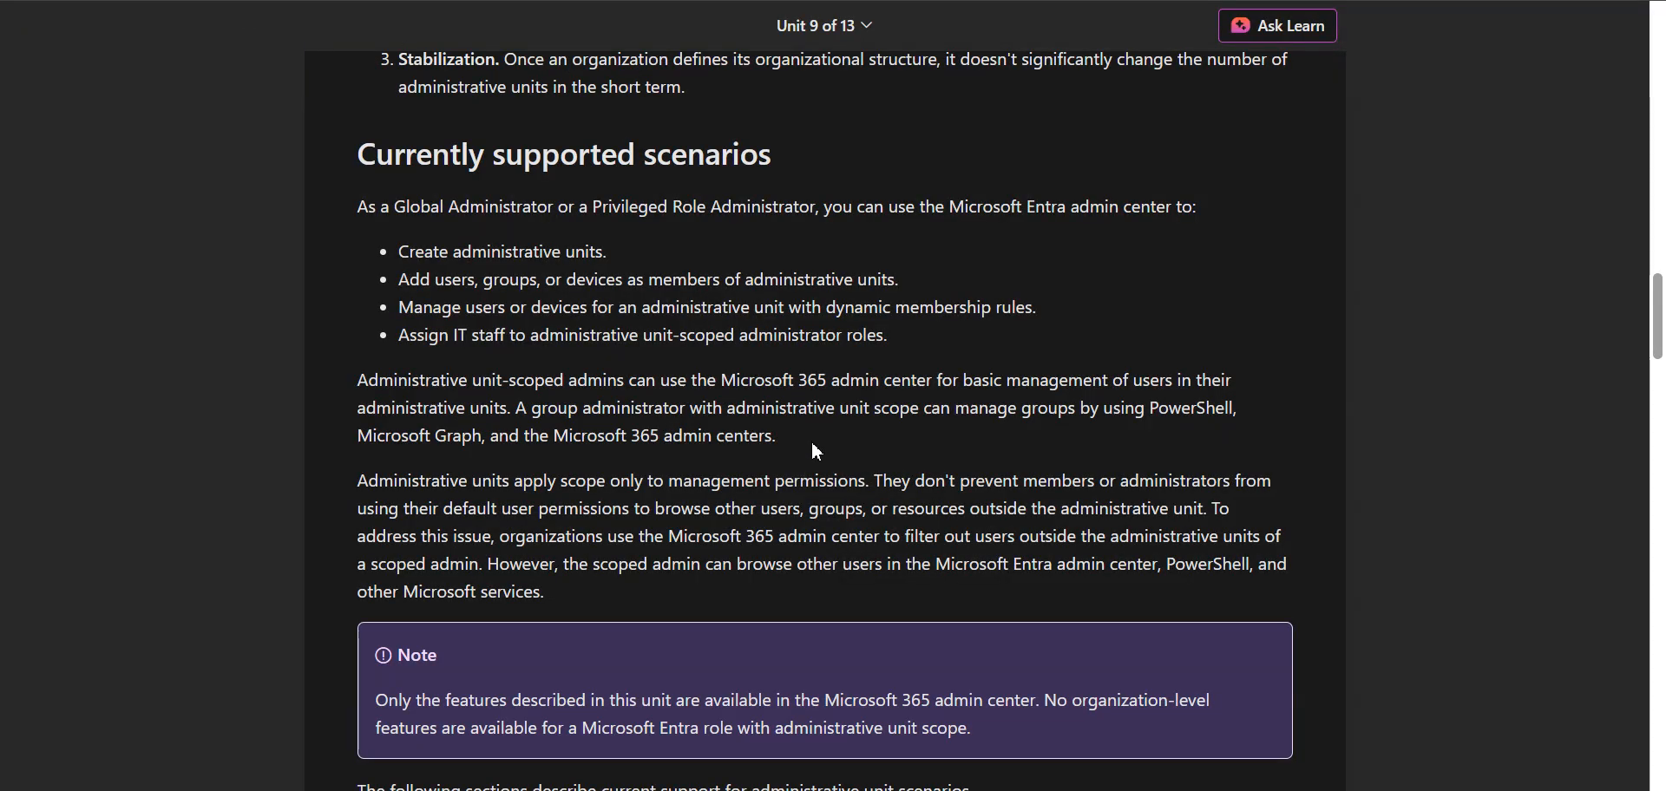
# Step: Return to the training unit and review how administrative unit-scoped admins manage users and groups
pyautogui.moveTo(810, 439); pyautogui.dragTo(428, 386)
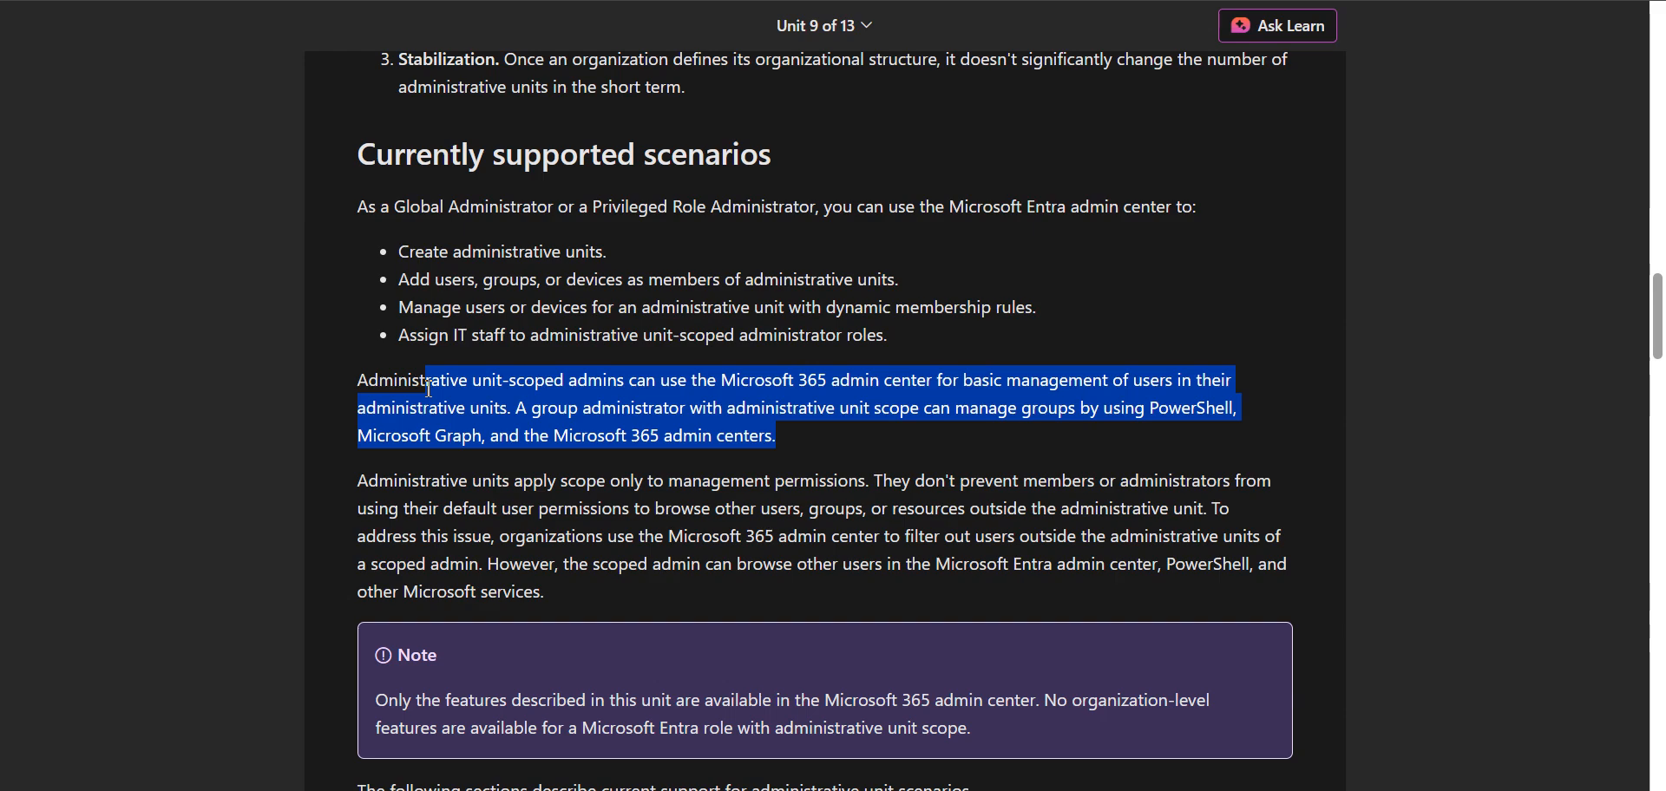
pyautogui.click(934, 570)
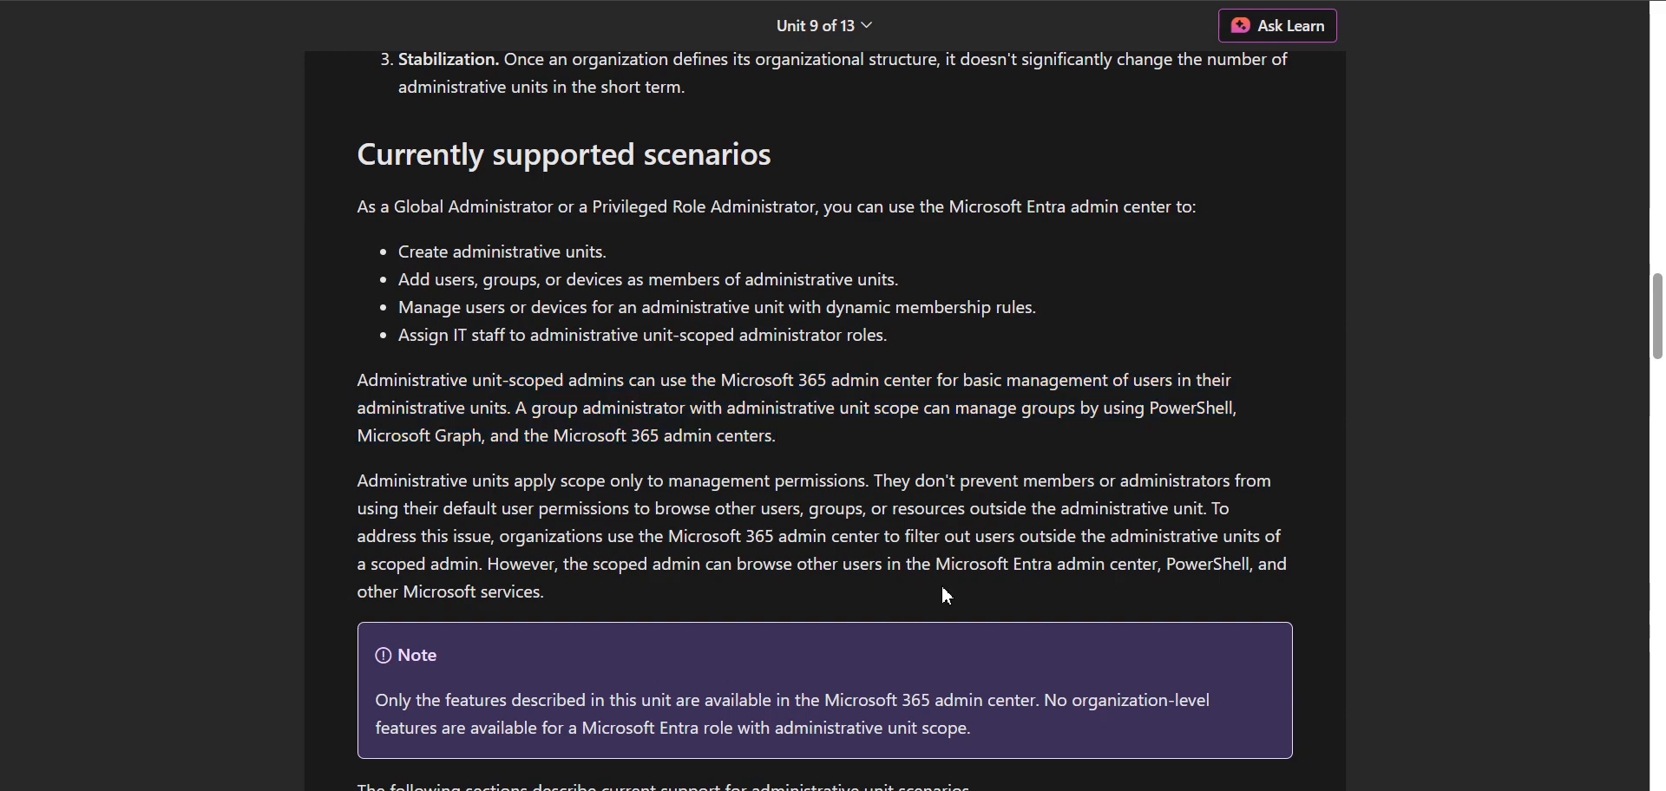
pyautogui.moveTo(1657, 352)
pyautogui.mouseDown()
pyautogui.moveTo(1660, 401)
pyautogui.moveTo(1660, 373)
pyautogui.mouseUp()
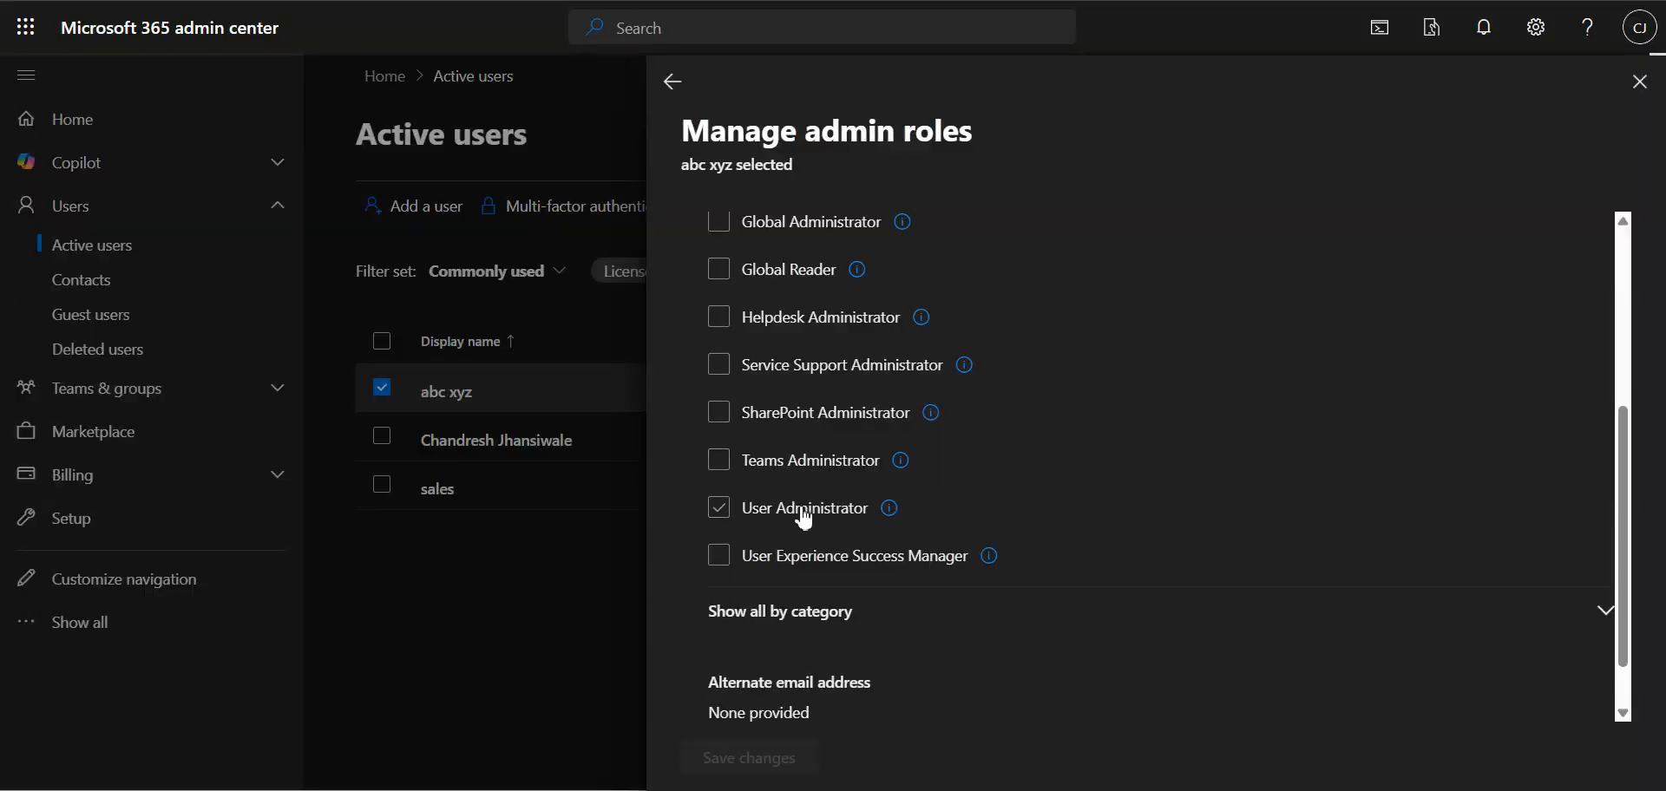
# Step: In the Microsoft 365 admin center, assign the Helpdesk Administrator role to the selected user and save the change
pyautogui.scroll(-1, 804, 521)
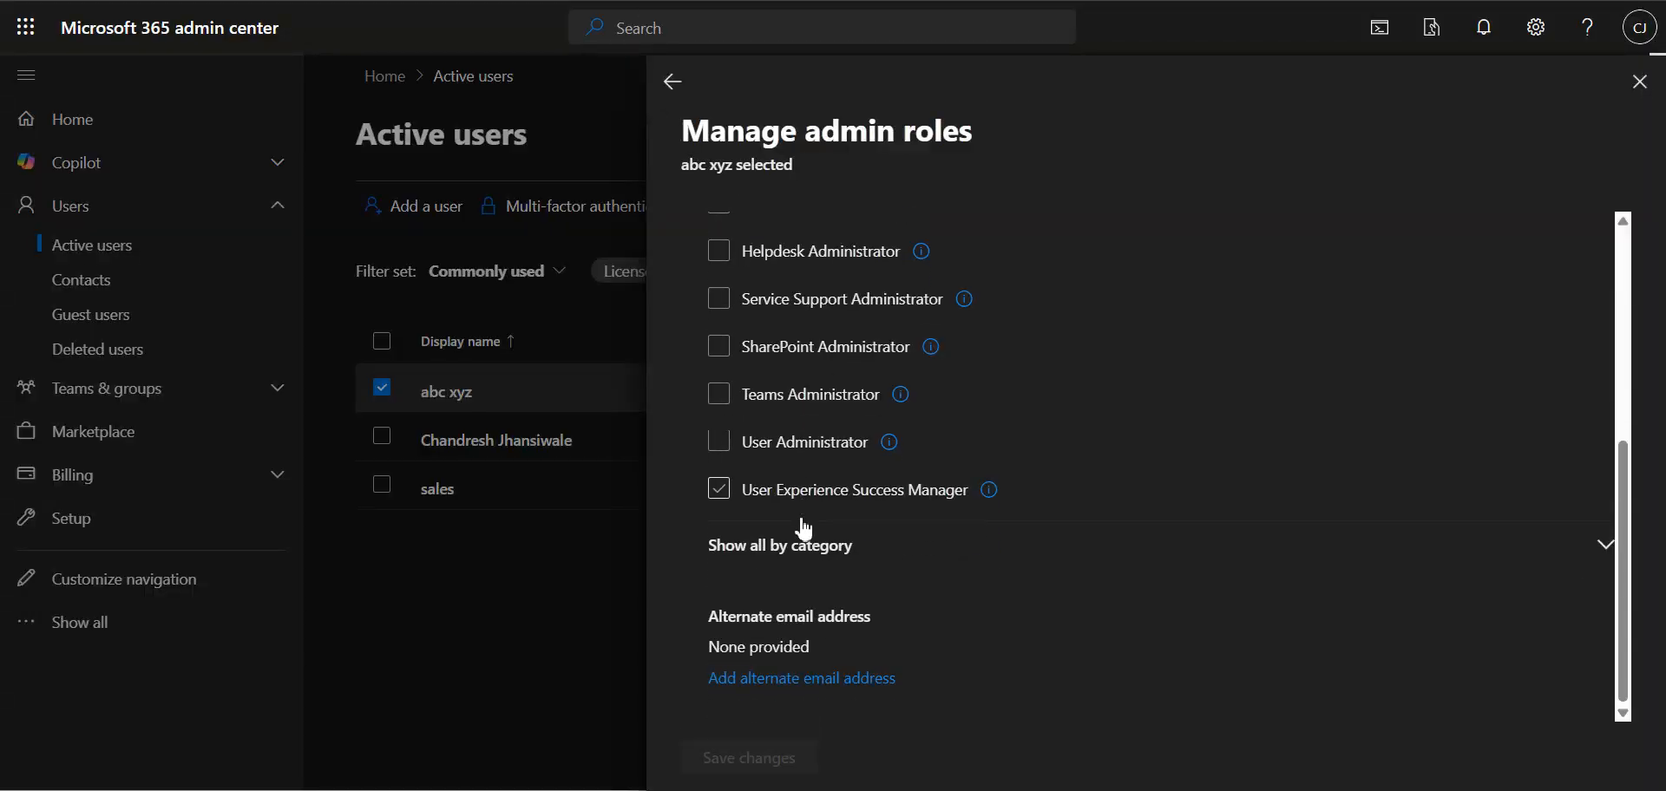
pyautogui.click(720, 252)
pyautogui.click(762, 760)
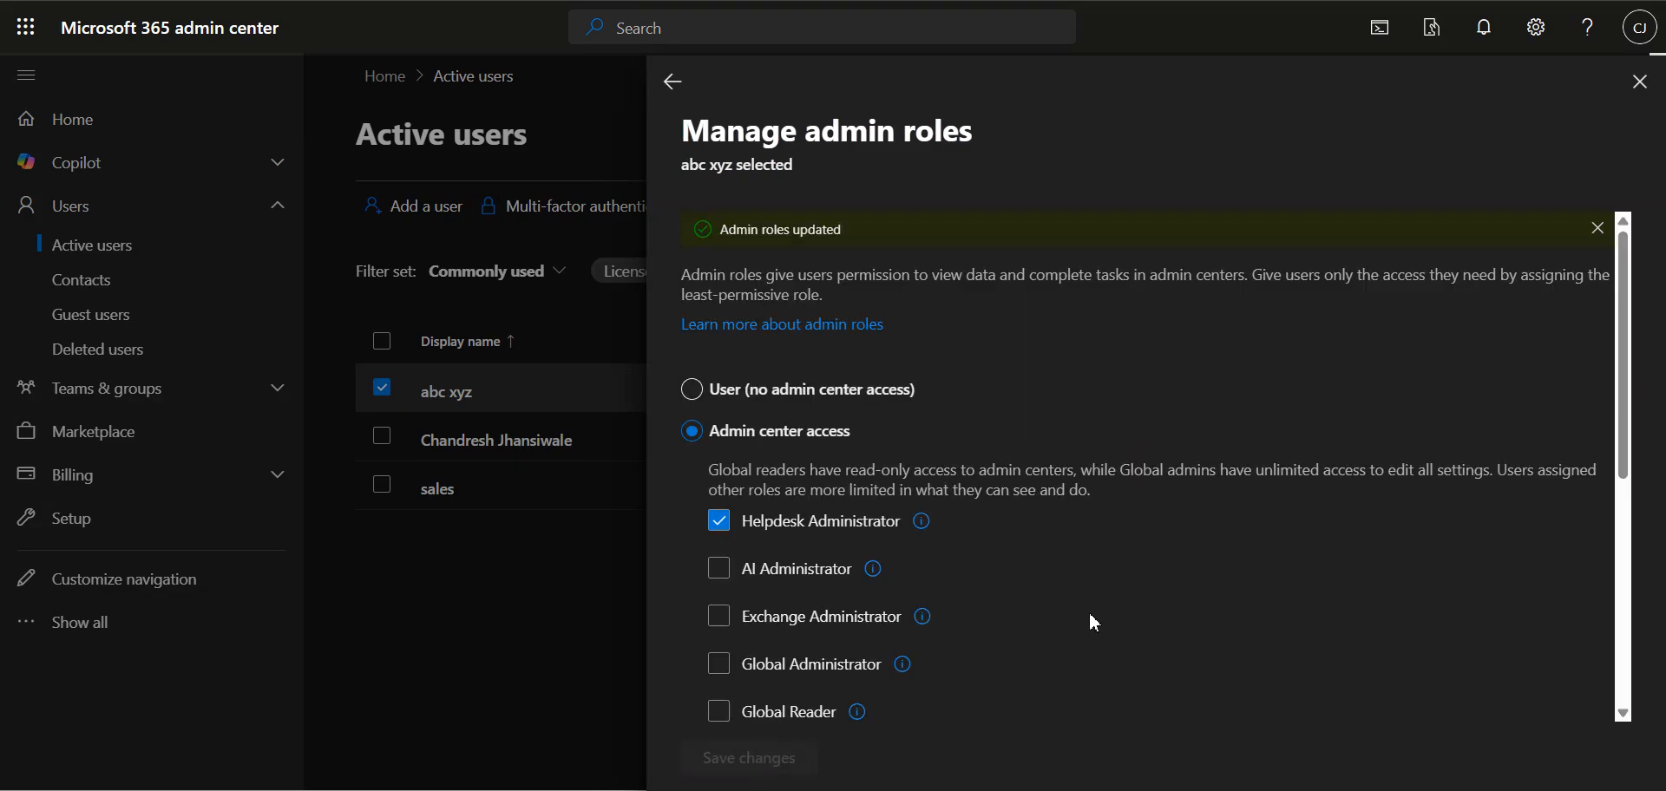
# Step: Review the user's admin role list and account details, and close the details
pyautogui.scroll(-5, 1163, 633)
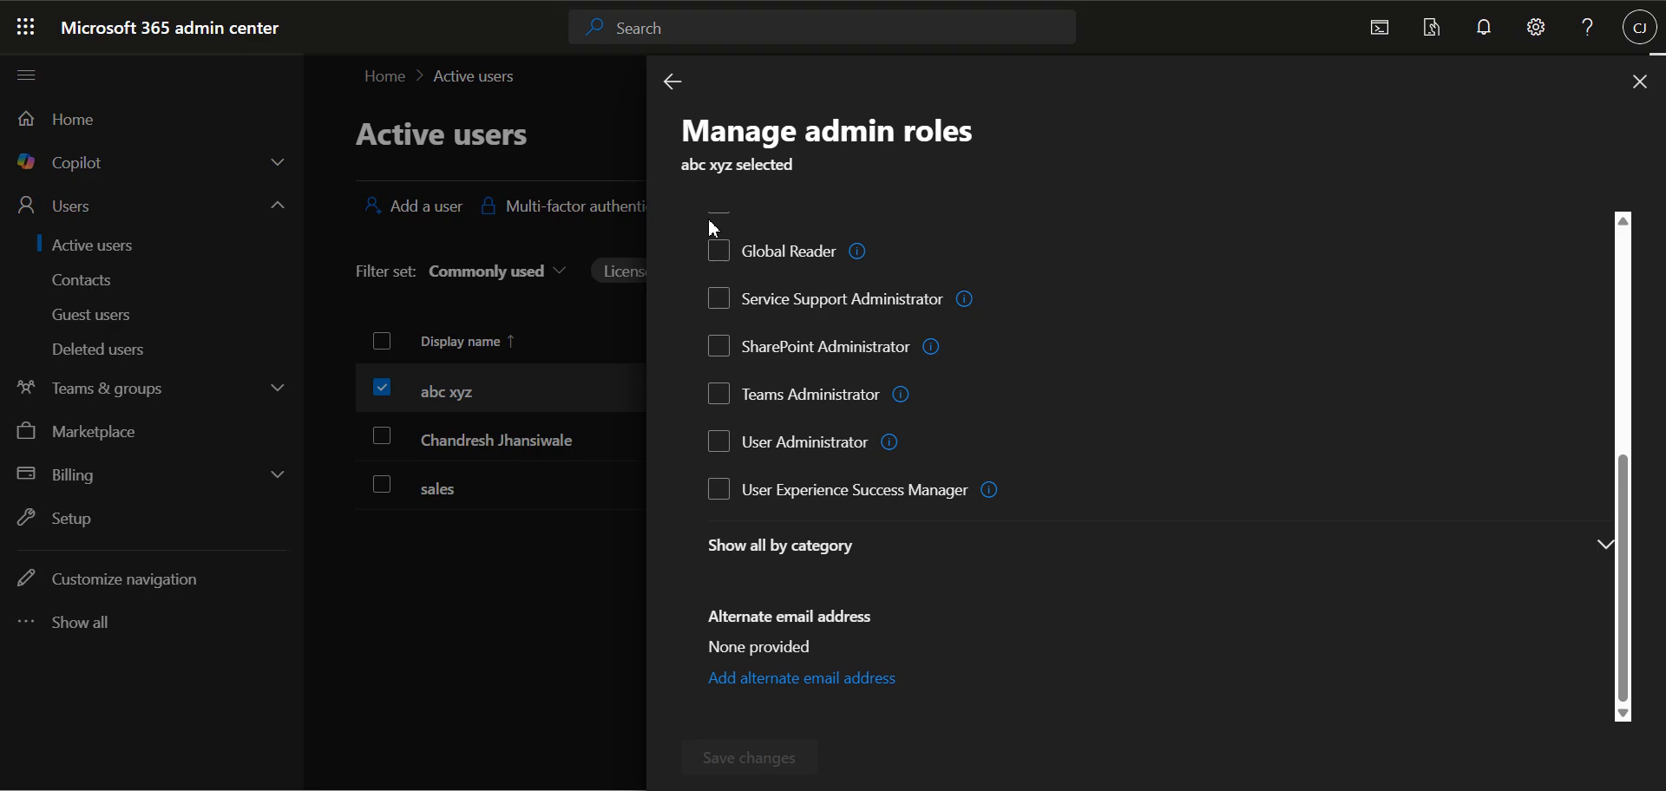
pyautogui.scroll(5, 724, 252)
pyautogui.scroll(-5, 720, 260)
pyautogui.click(673, 81)
pyautogui.scroll(-3, 966, 583)
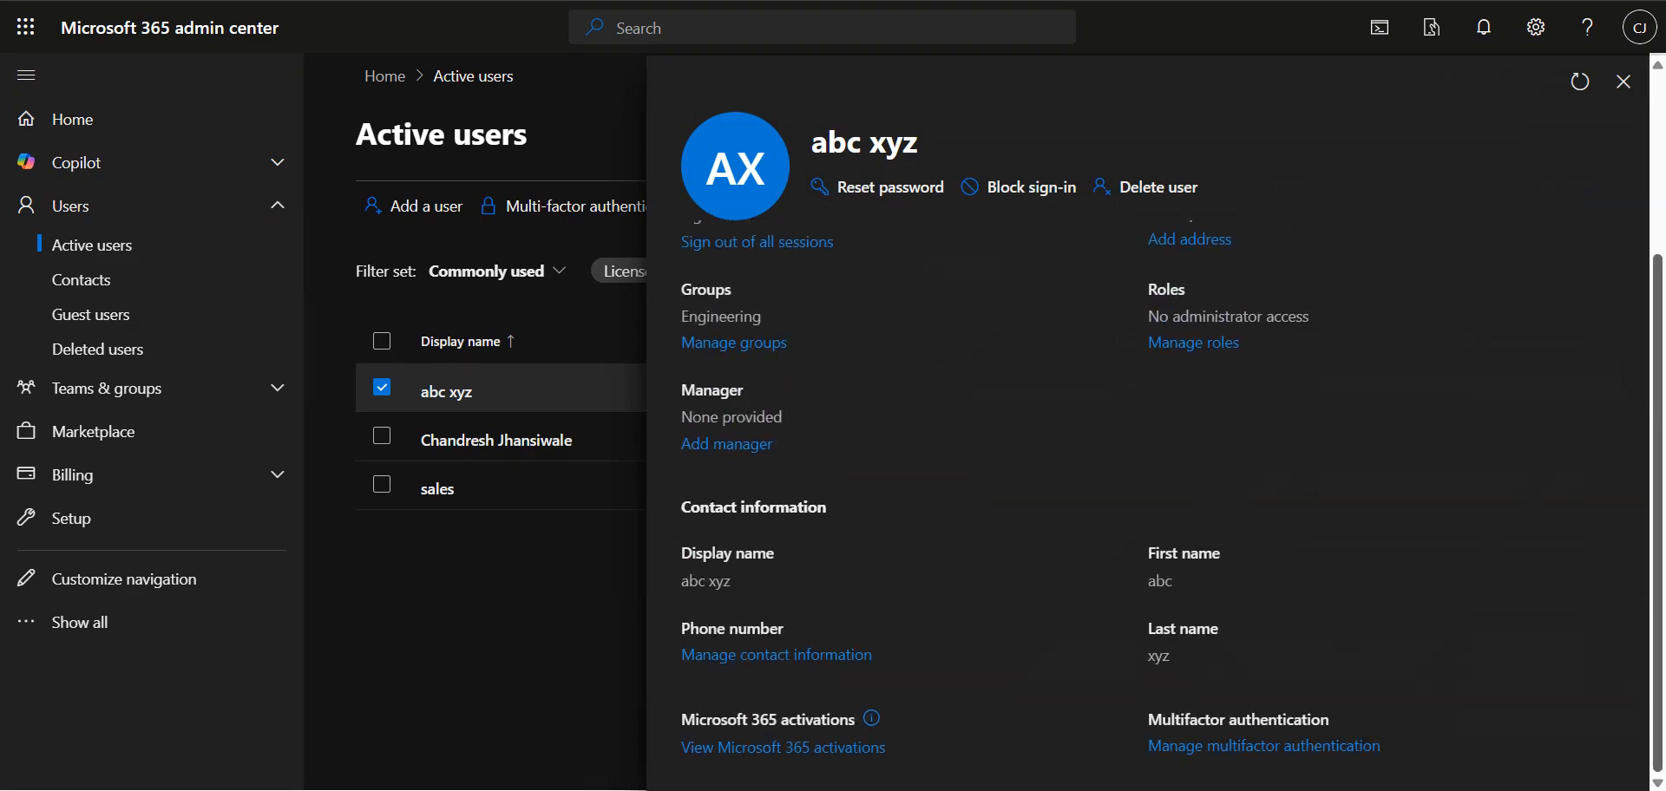
pyautogui.click(1622, 83)
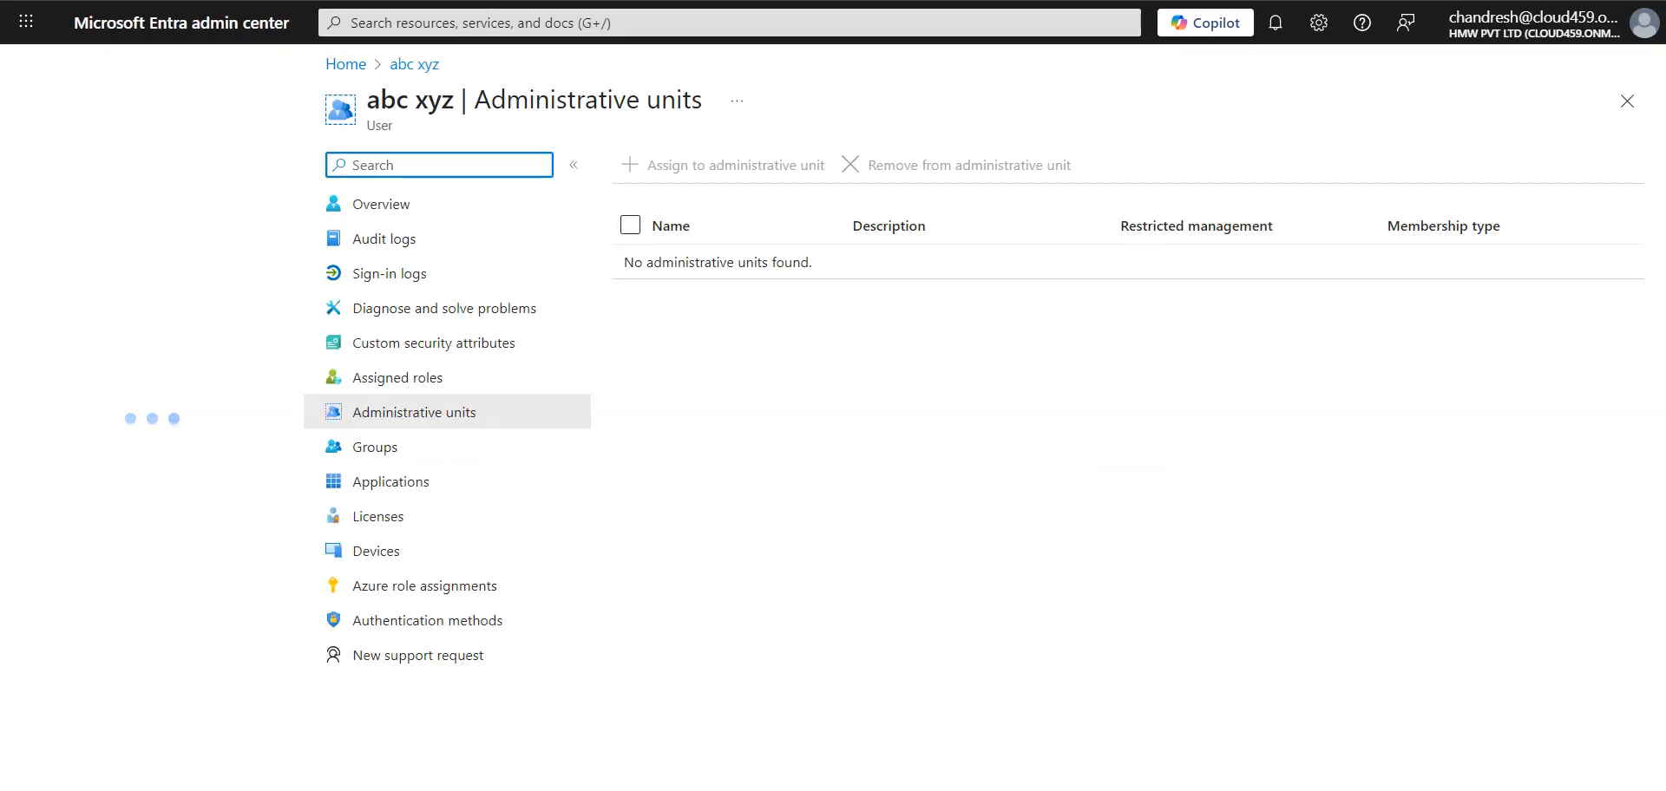
# Step: In the Microsoft Entra admin center, open the first listed user's overview and view the assigned roles
pyautogui.click(444, 413)
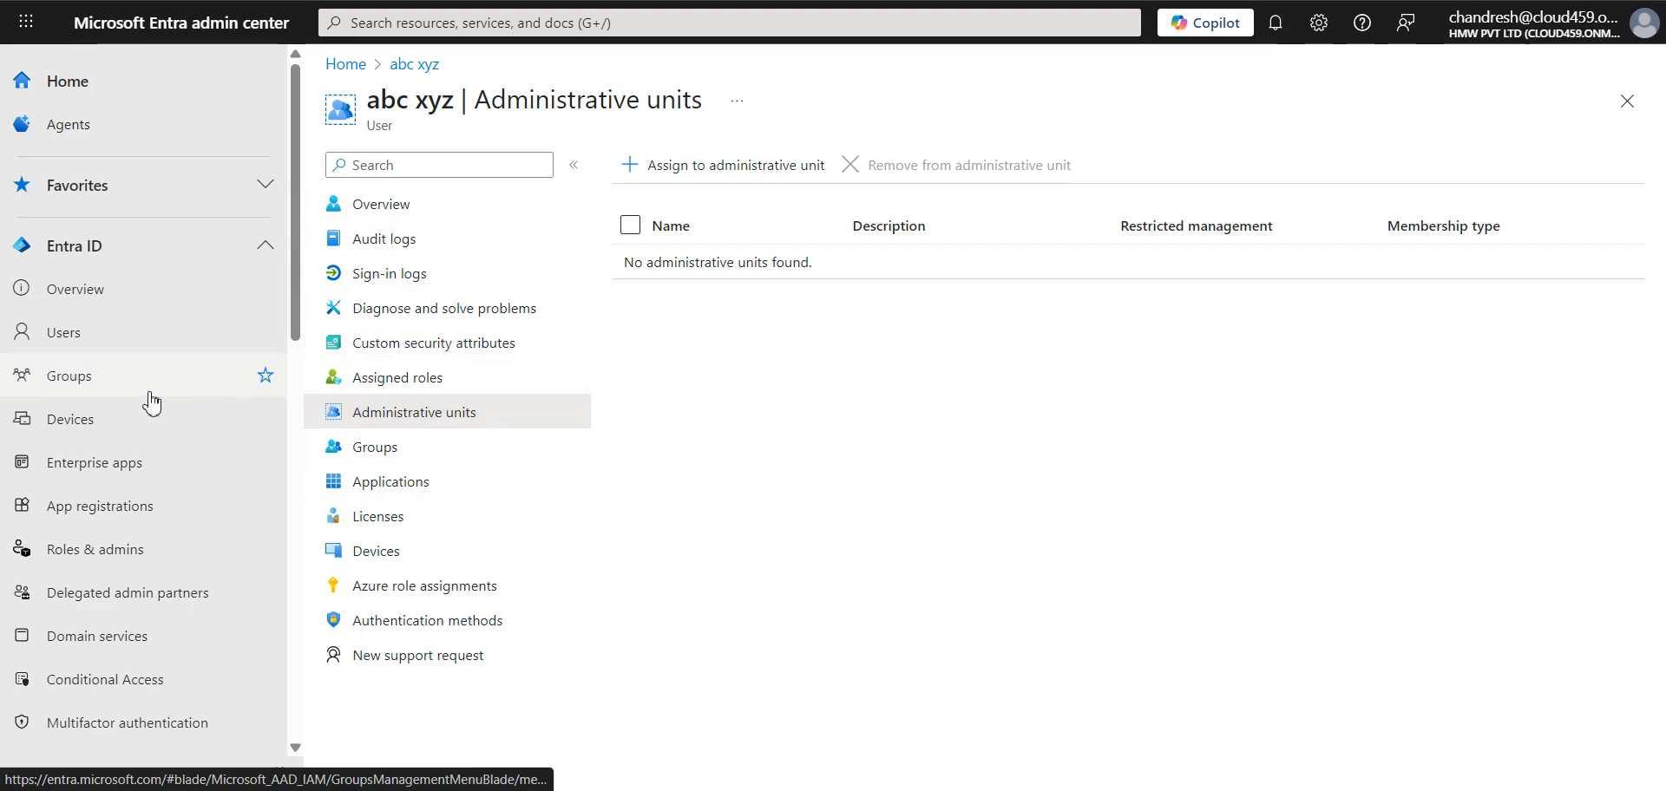
pyautogui.click(102, 346)
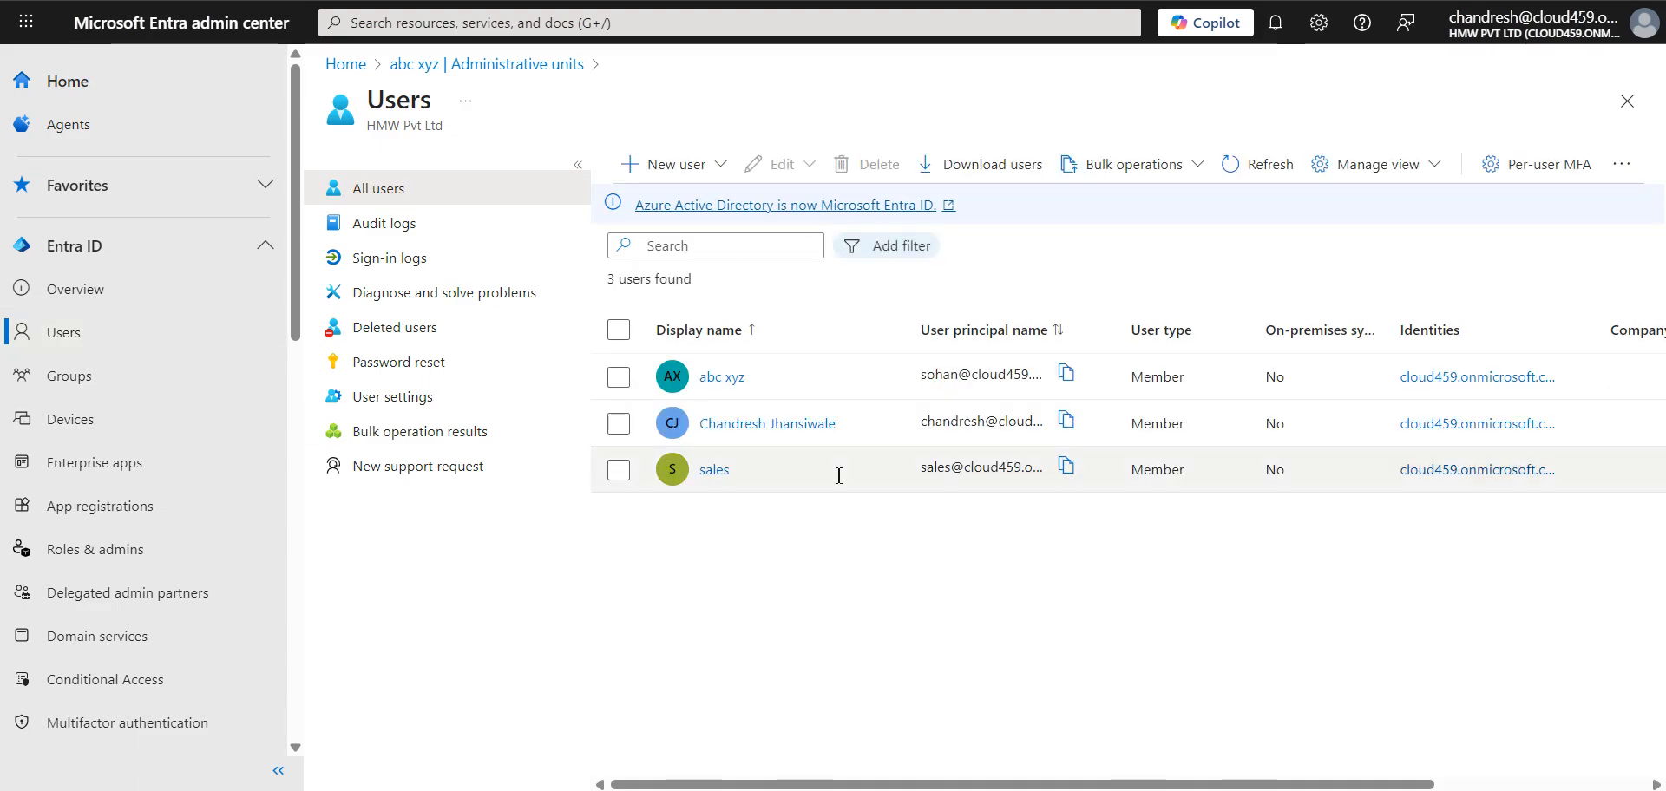
pyautogui.click(719, 379)
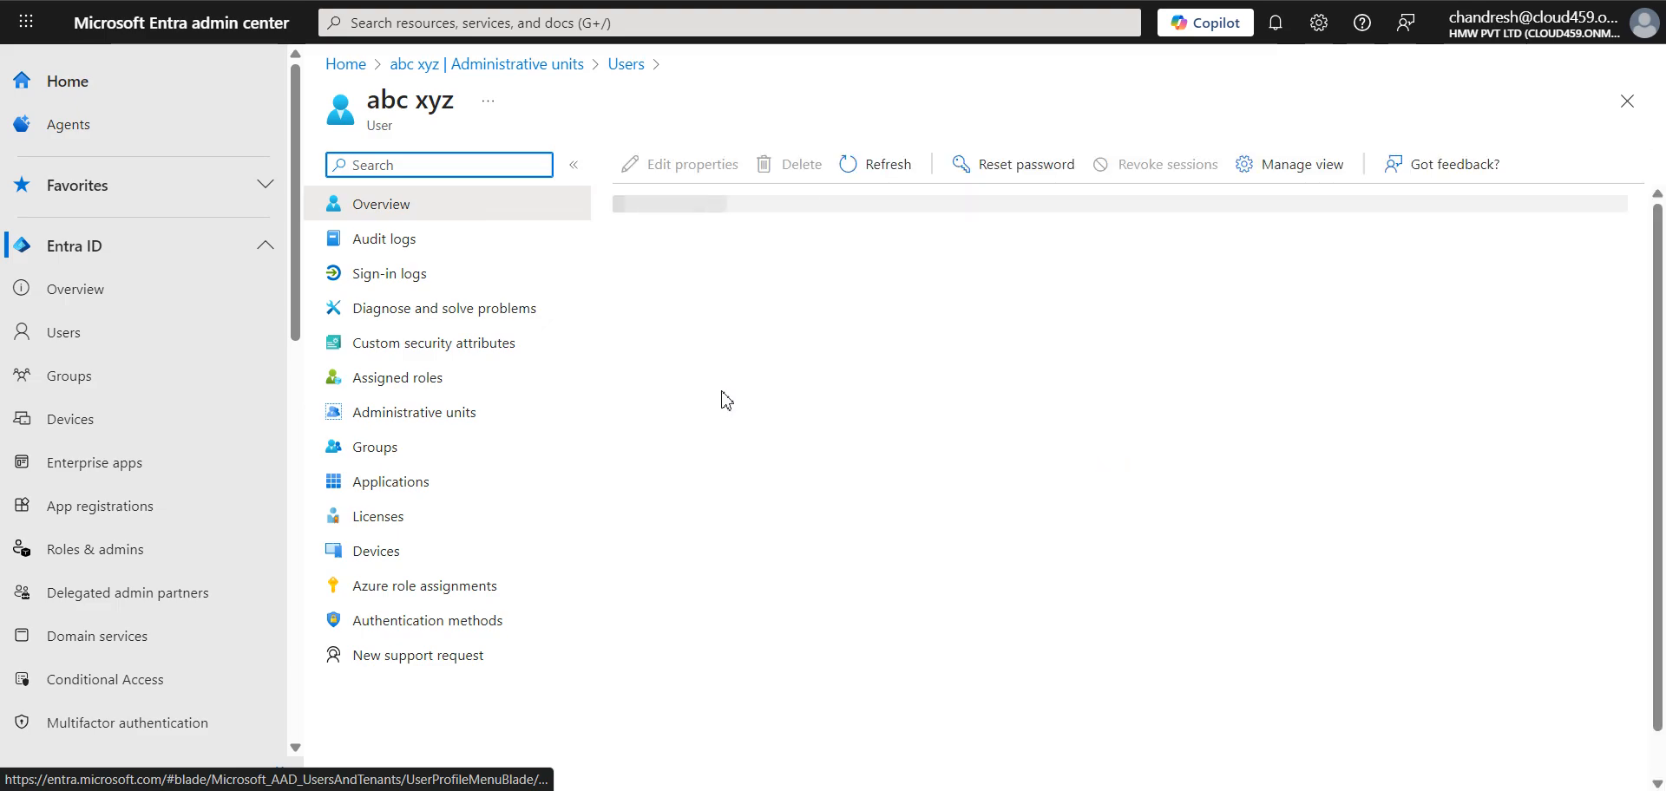
pyautogui.scroll(-4, 1129, 587)
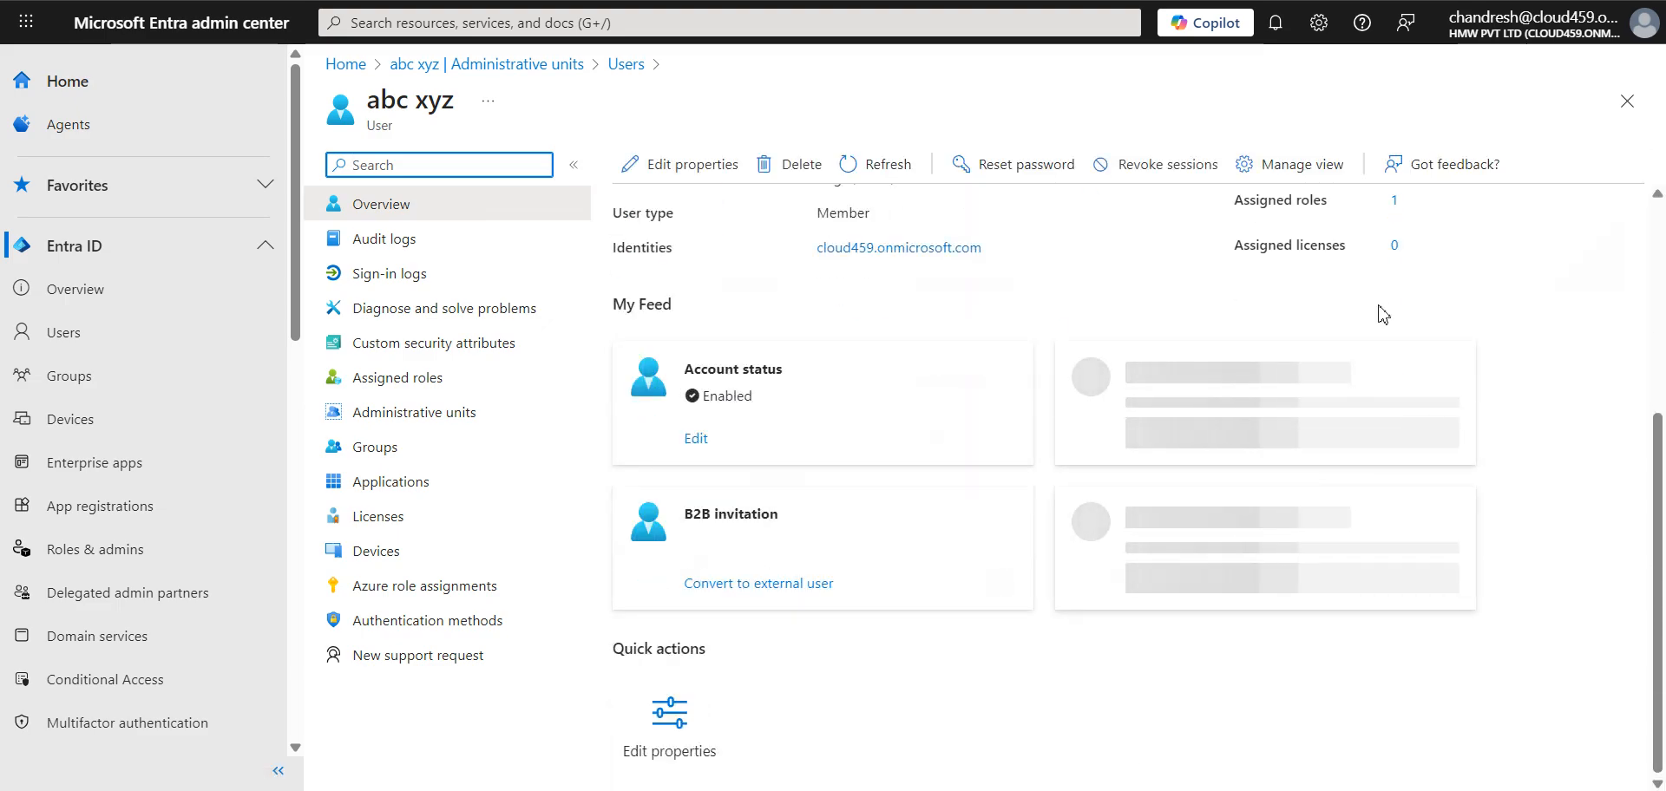
pyautogui.scroll(4, 1389, 391)
pyautogui.click(1394, 557)
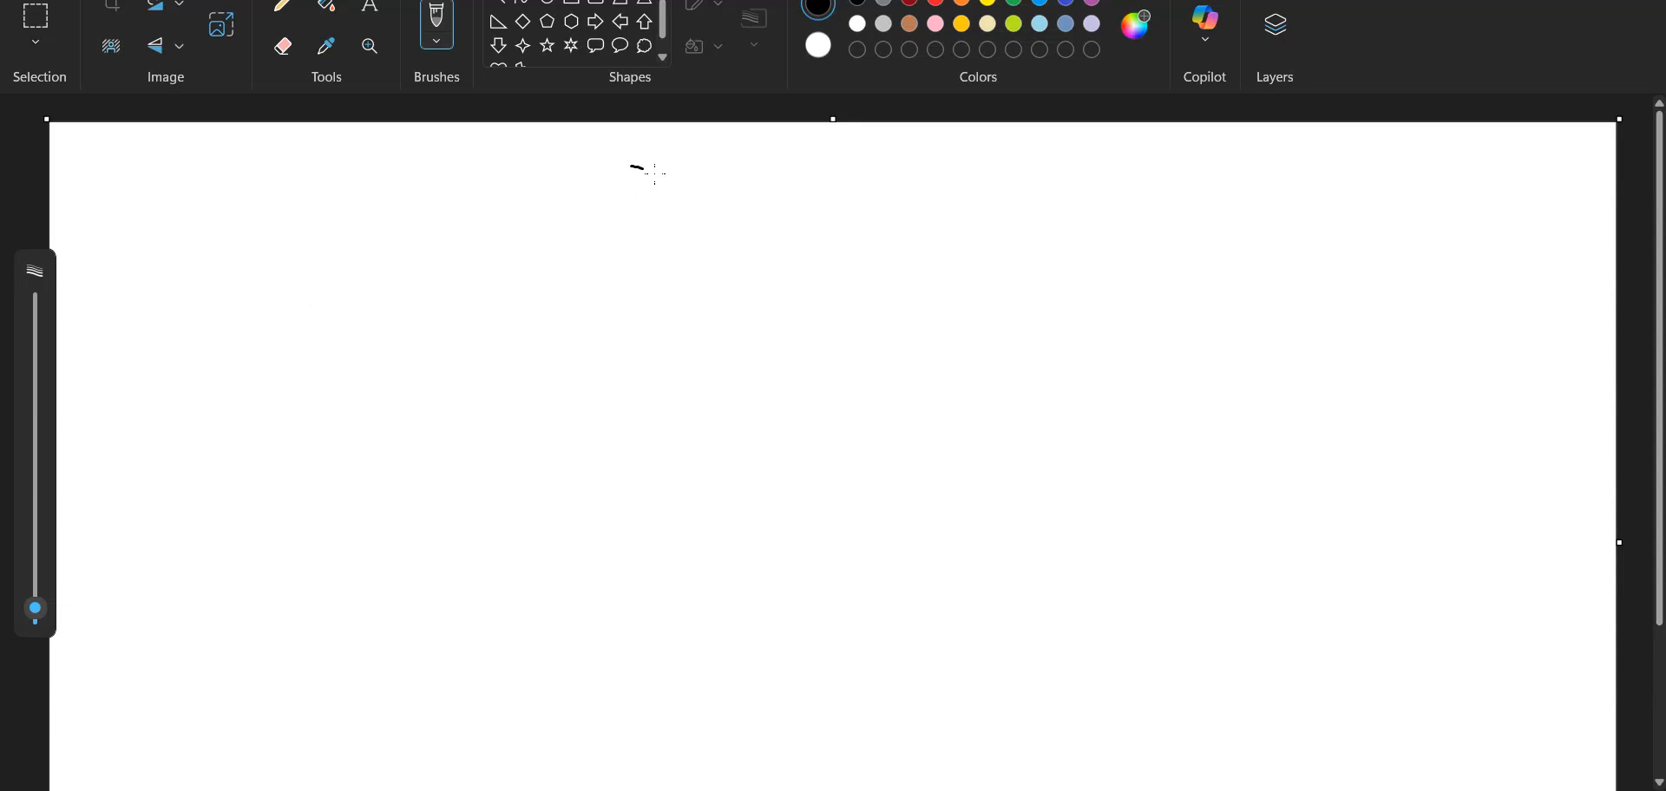
# Step: In Paint, draw a rectangle near the top of the canvas and label it "HMW"
pyautogui.moveTo(655, 173); pyautogui.dragTo(786, 236)
pyautogui.hotkey('ctrl', 'z')
pyautogui.click(570, 13)
pyautogui.moveTo(521, 152); pyautogui.dragTo(714, 253)
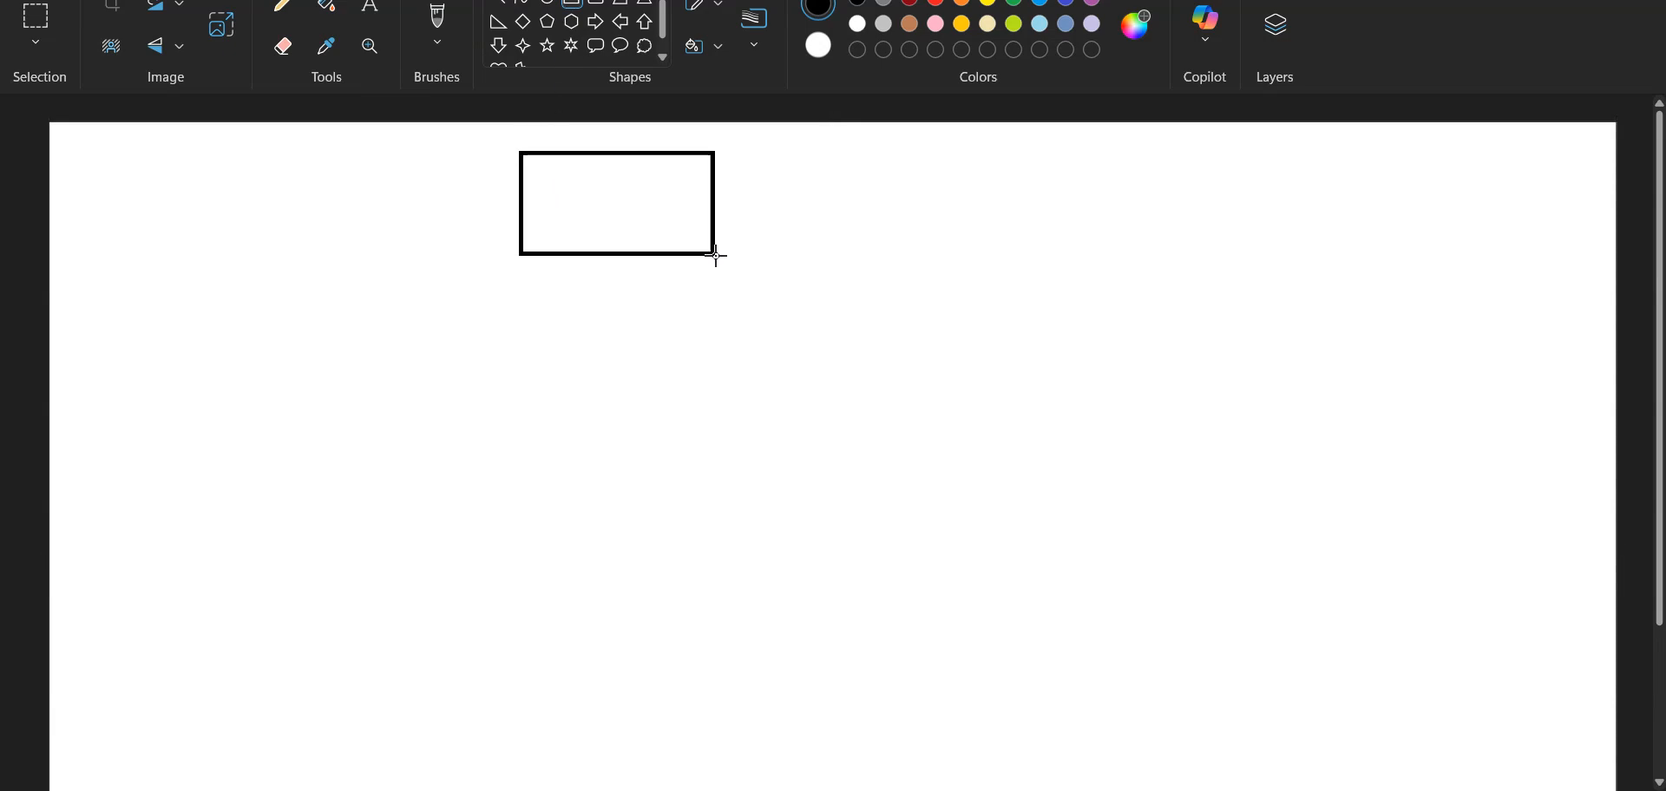
pyautogui.click(370, 10)
pyautogui.click(588, 218)
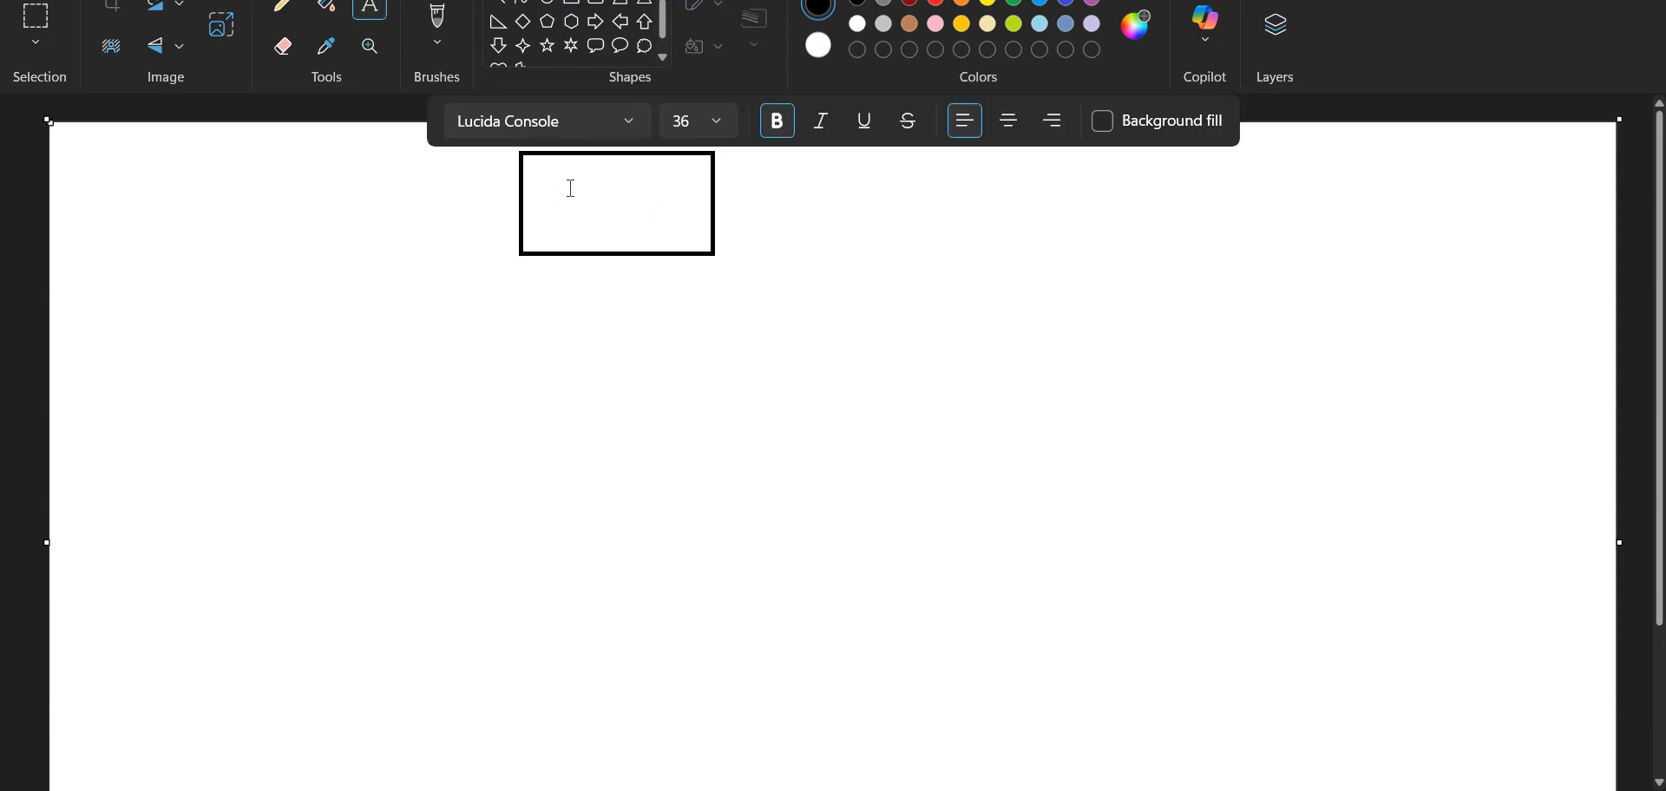
pyautogui.click(570, 185)
pyautogui.write('HMW')
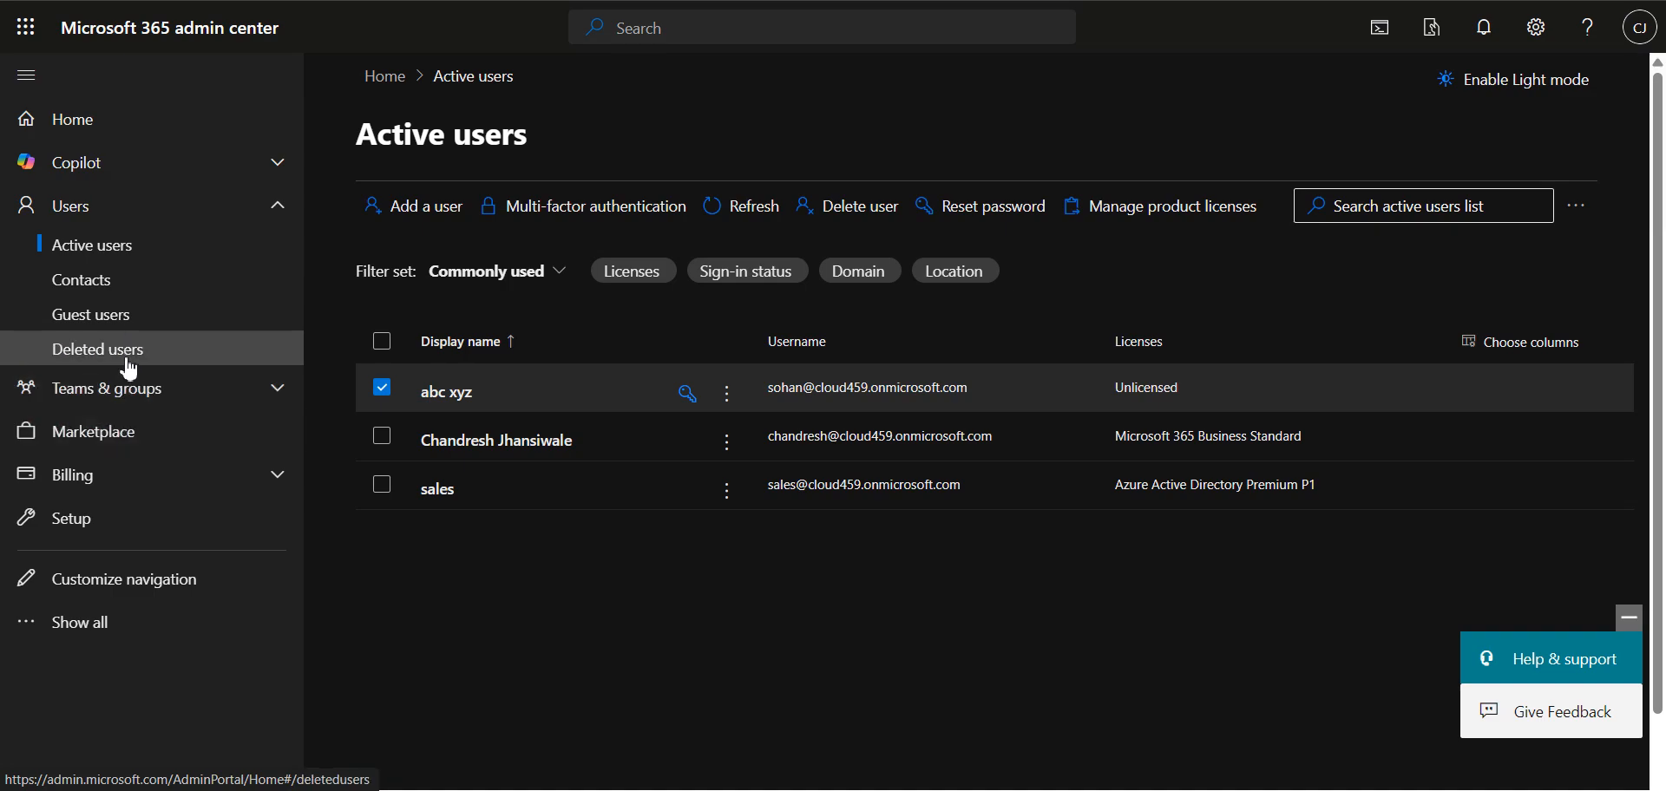
# Step: Copy the first user's display name from the Microsoft 365 admin center, and return to Paint to finish the HMW label
pyautogui.click(432, 407)
pyautogui.moveTo(921, 142); pyautogui.dragTo(816, 144)
pyautogui.hotkey('ctrl', 'c')
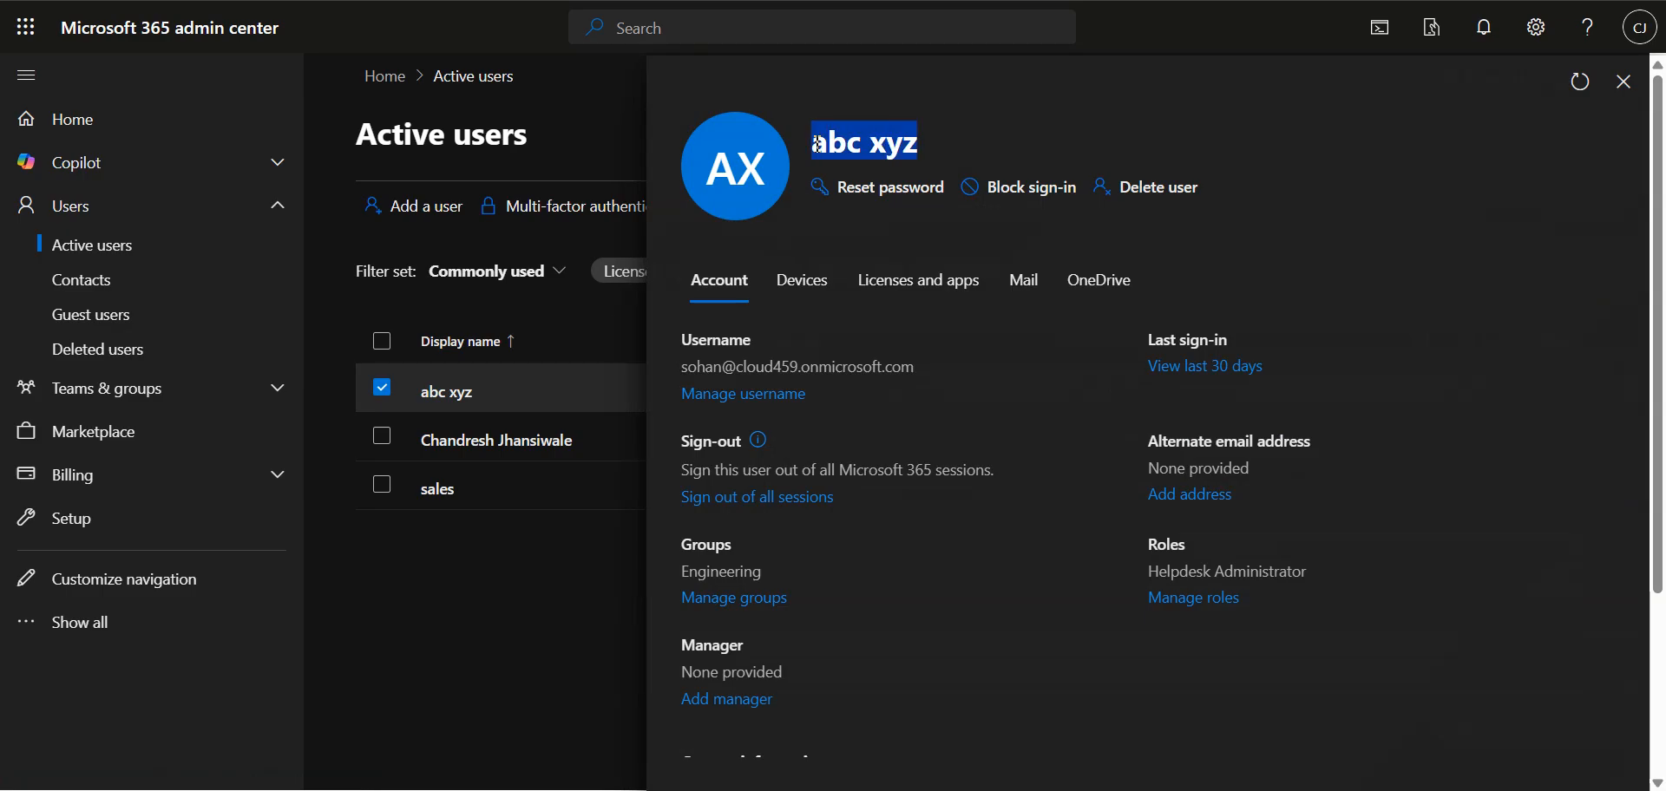
pyautogui.hotkey('alt', 'Tab')
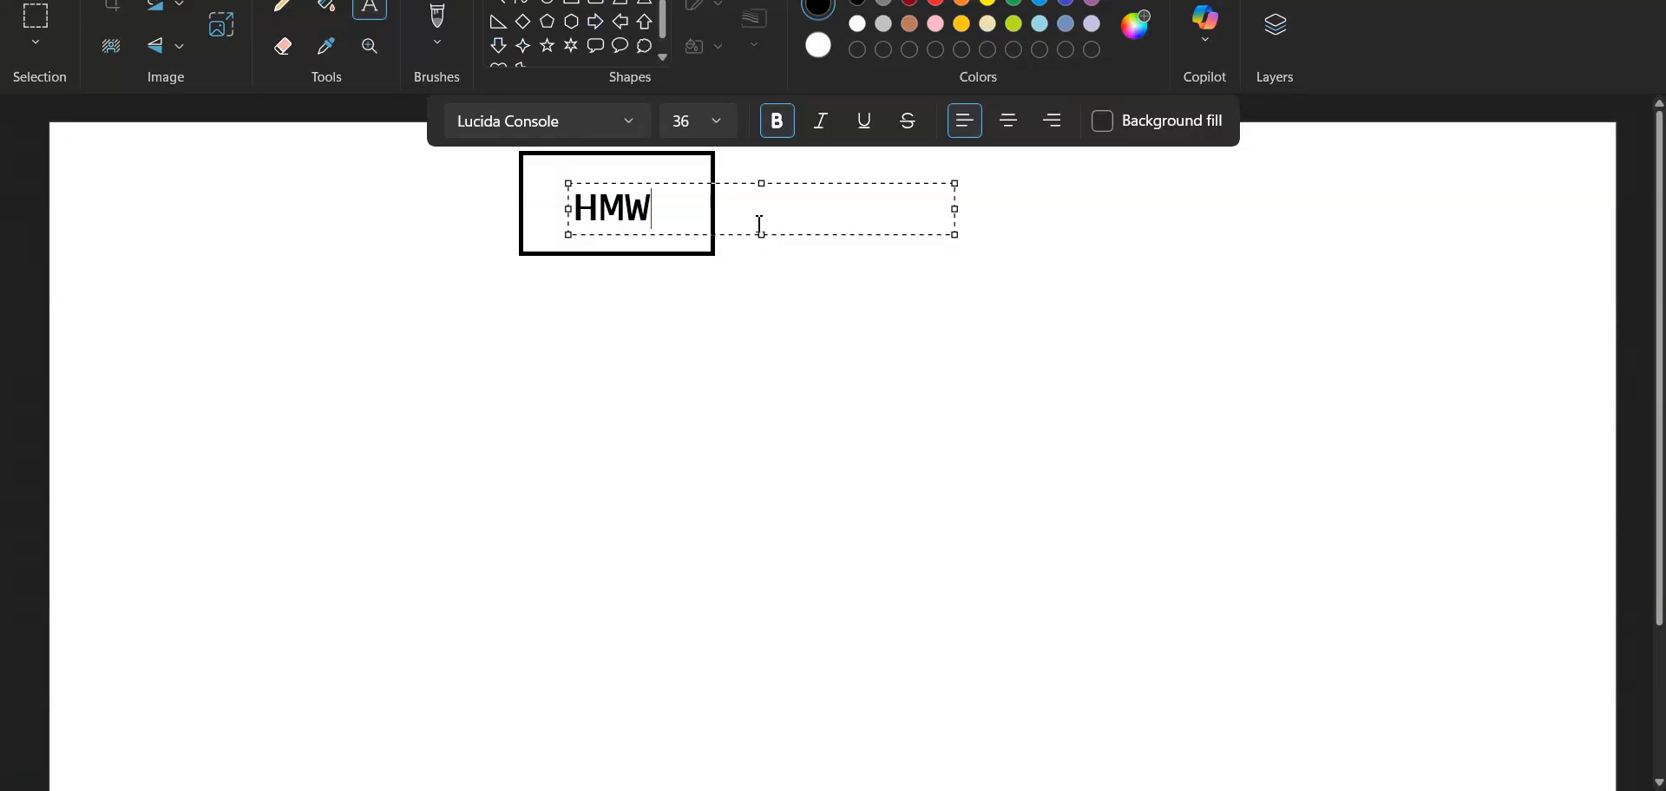
pyautogui.hotkey('ctrl', 'v')
pyautogui.hotkey('ctrl', 'z')
pyautogui.click(576, 265)
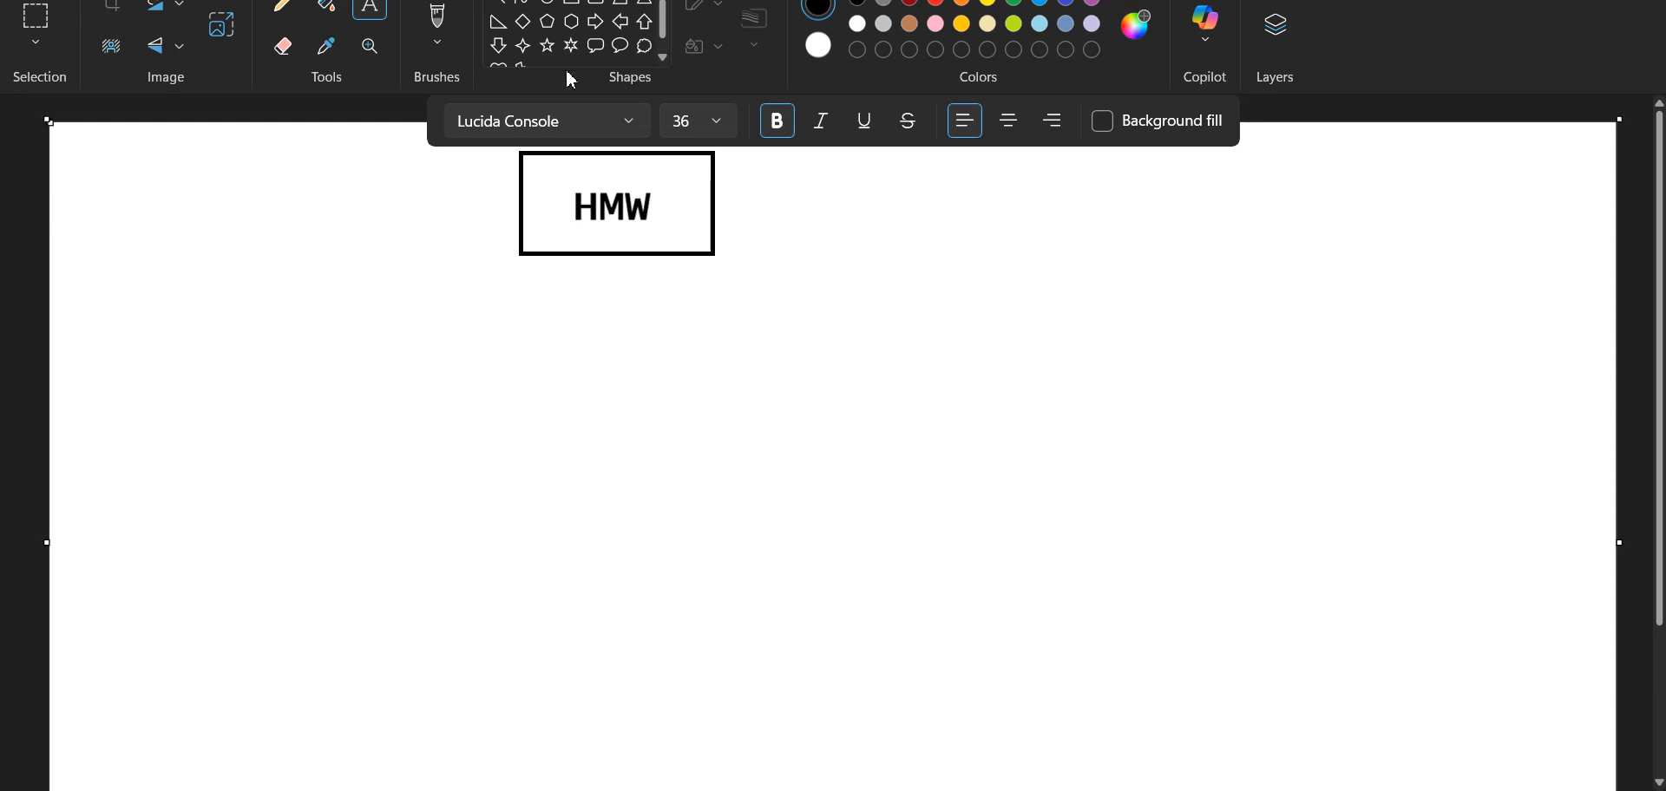
# Step: Draw a down arrow from the HMW box and a second rectangle below it
pyautogui.click(498, 46)
pyautogui.moveTo(569, 255)
pyautogui.mouseDown()
pyautogui.moveTo(586, 288)
pyautogui.moveTo(674, 340)
pyautogui.moveTo(676, 326)
pyautogui.moveTo(810, 385)
pyautogui.mouseUp()
pyautogui.click(572, 2)
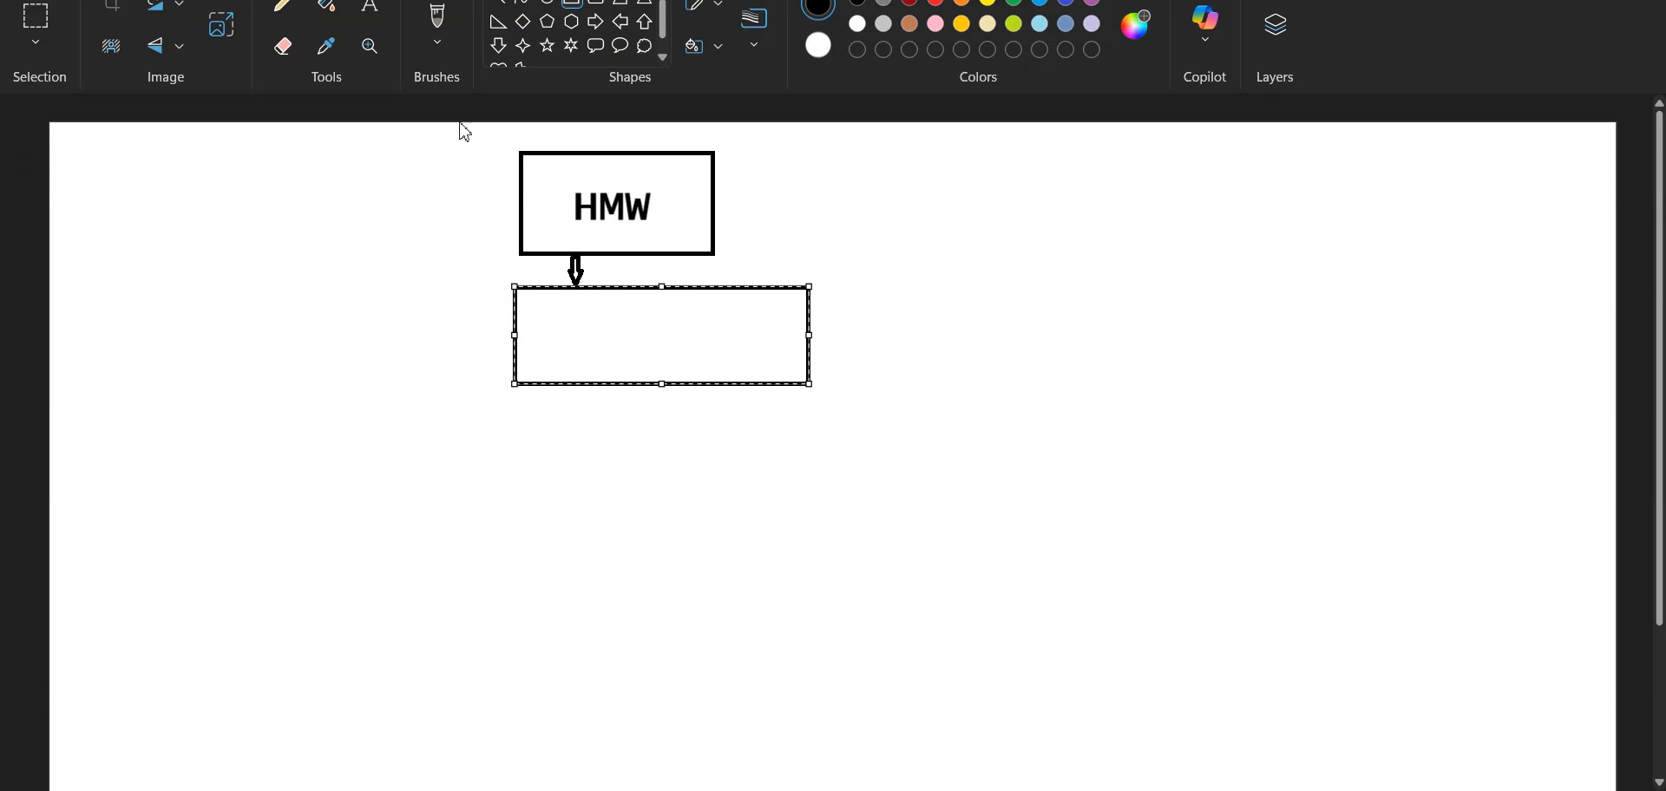
# Step: Label the lower rectangle with the copied display name
pyautogui.click(370, 8)
pyautogui.click(564, 295)
pyautogui.hotkey('ctrl', 'v')
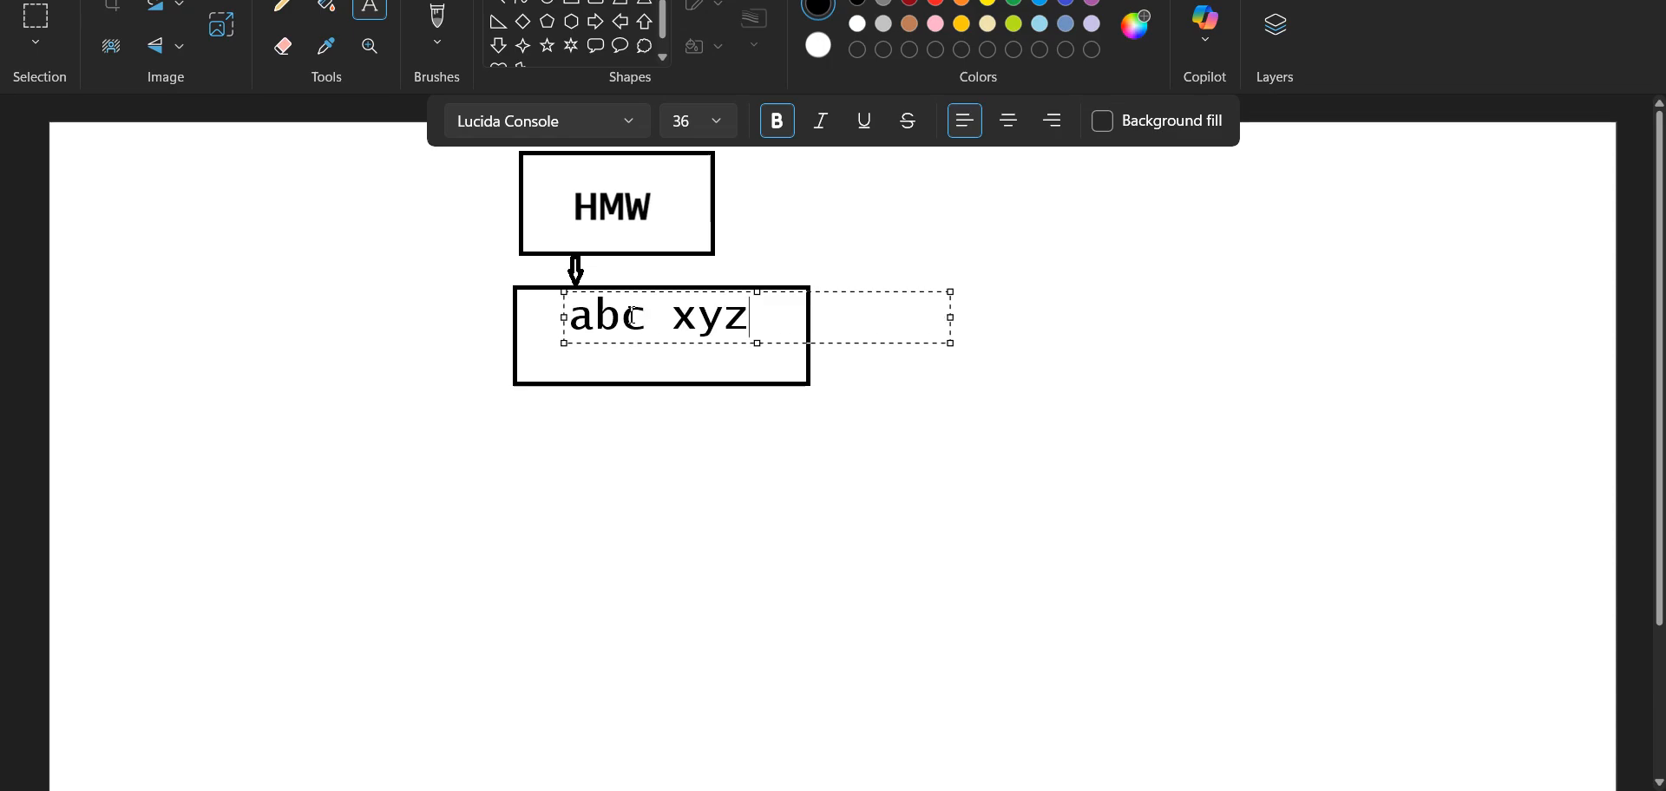
# Step: Check the user's role in the Microsoft 365 admin center, and draw a right arrow from the lower rectangle in Paint
pyautogui.hotkey('alt', 'Tab')
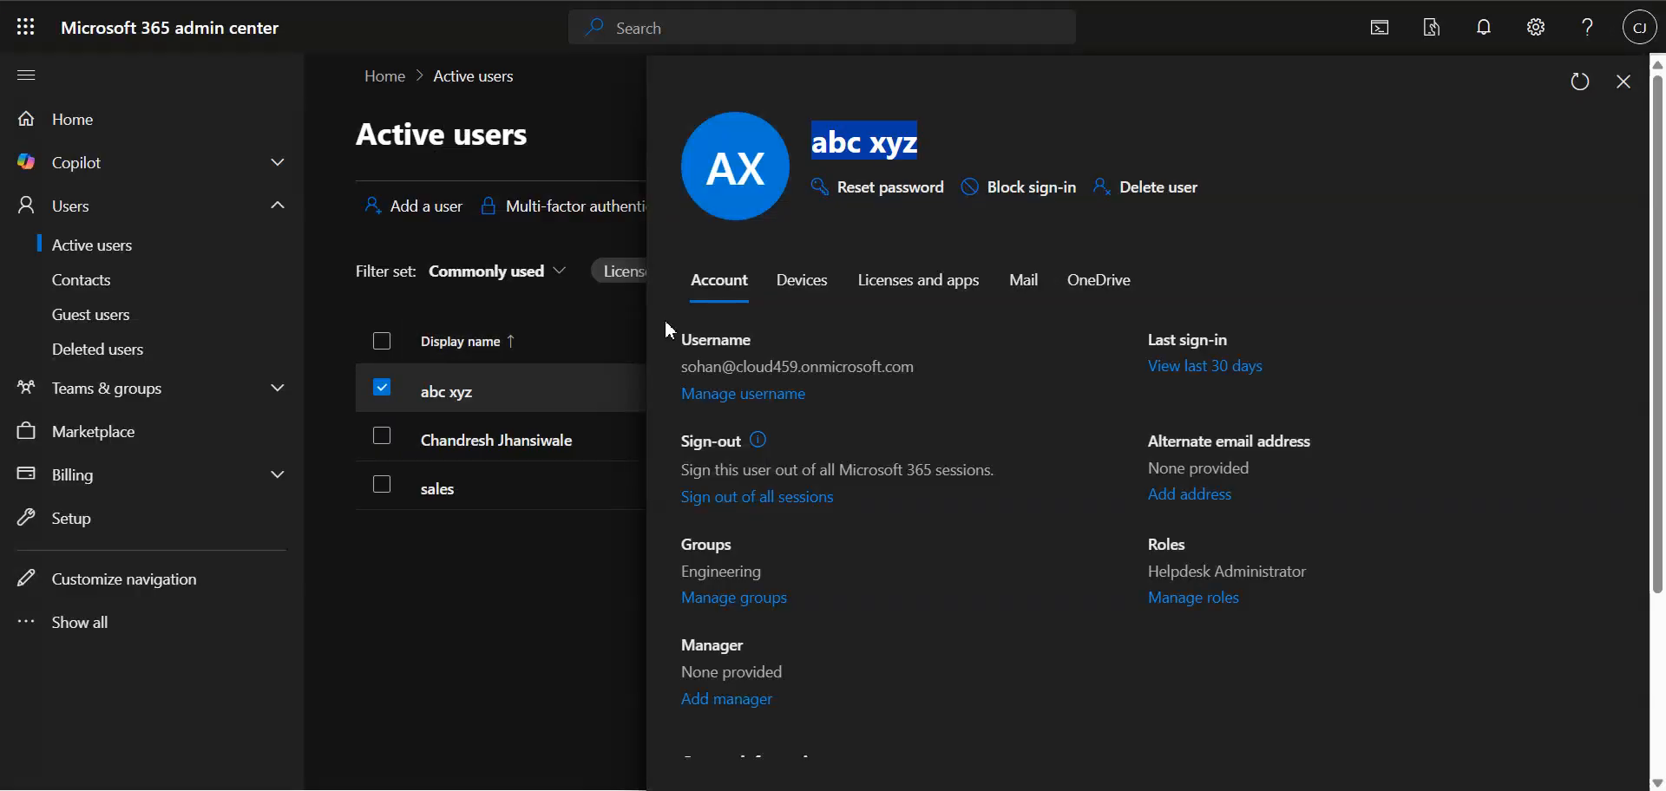
pyautogui.hotkey('alt', 'Tab')
pyautogui.click(596, 22)
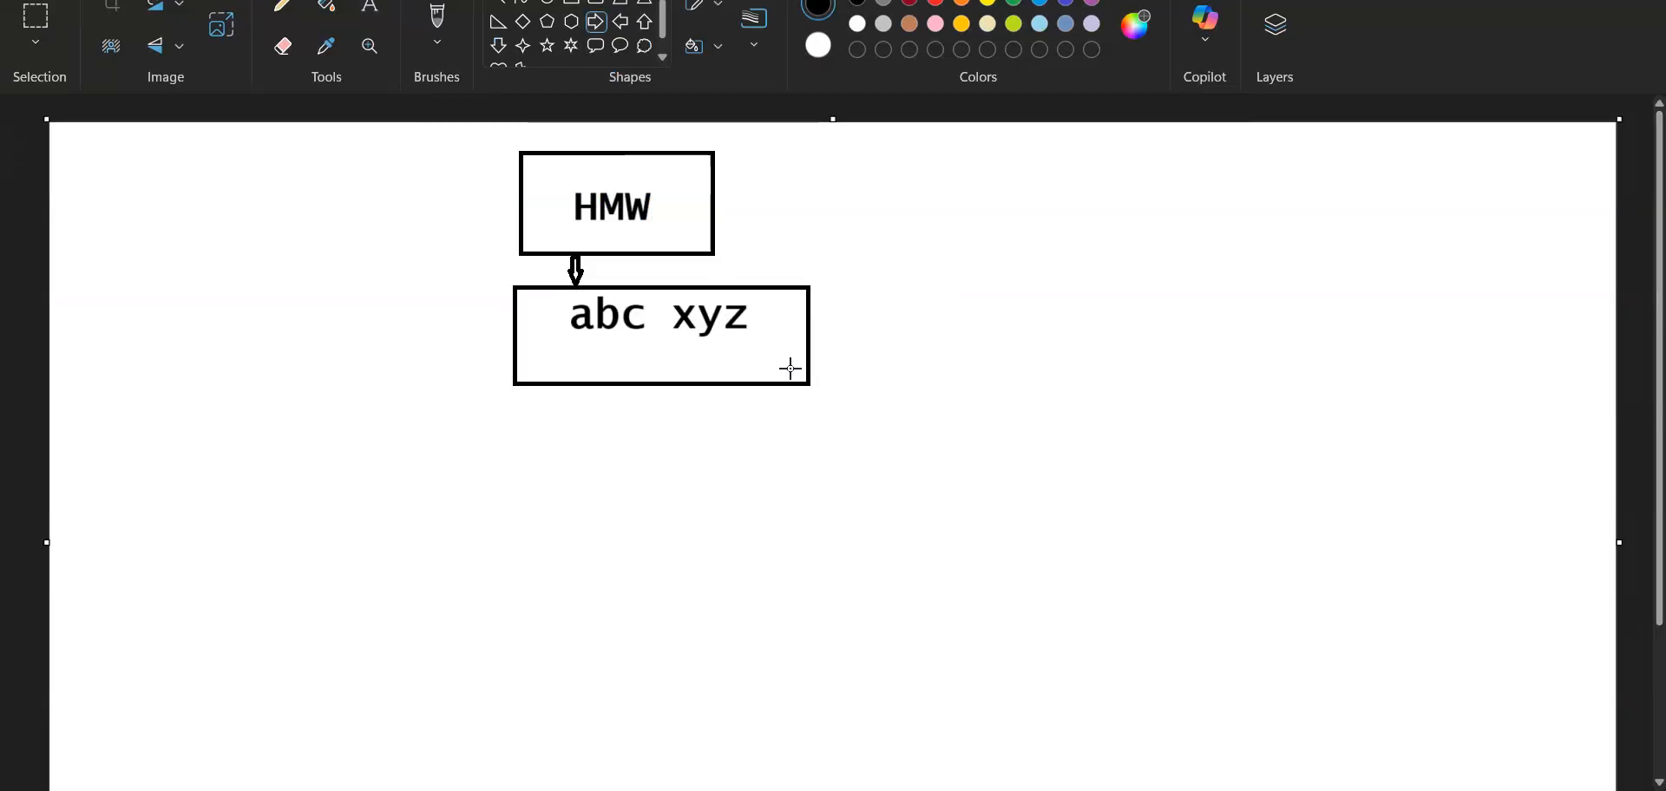
pyautogui.moveTo(810, 316); pyautogui.dragTo(968, 371)
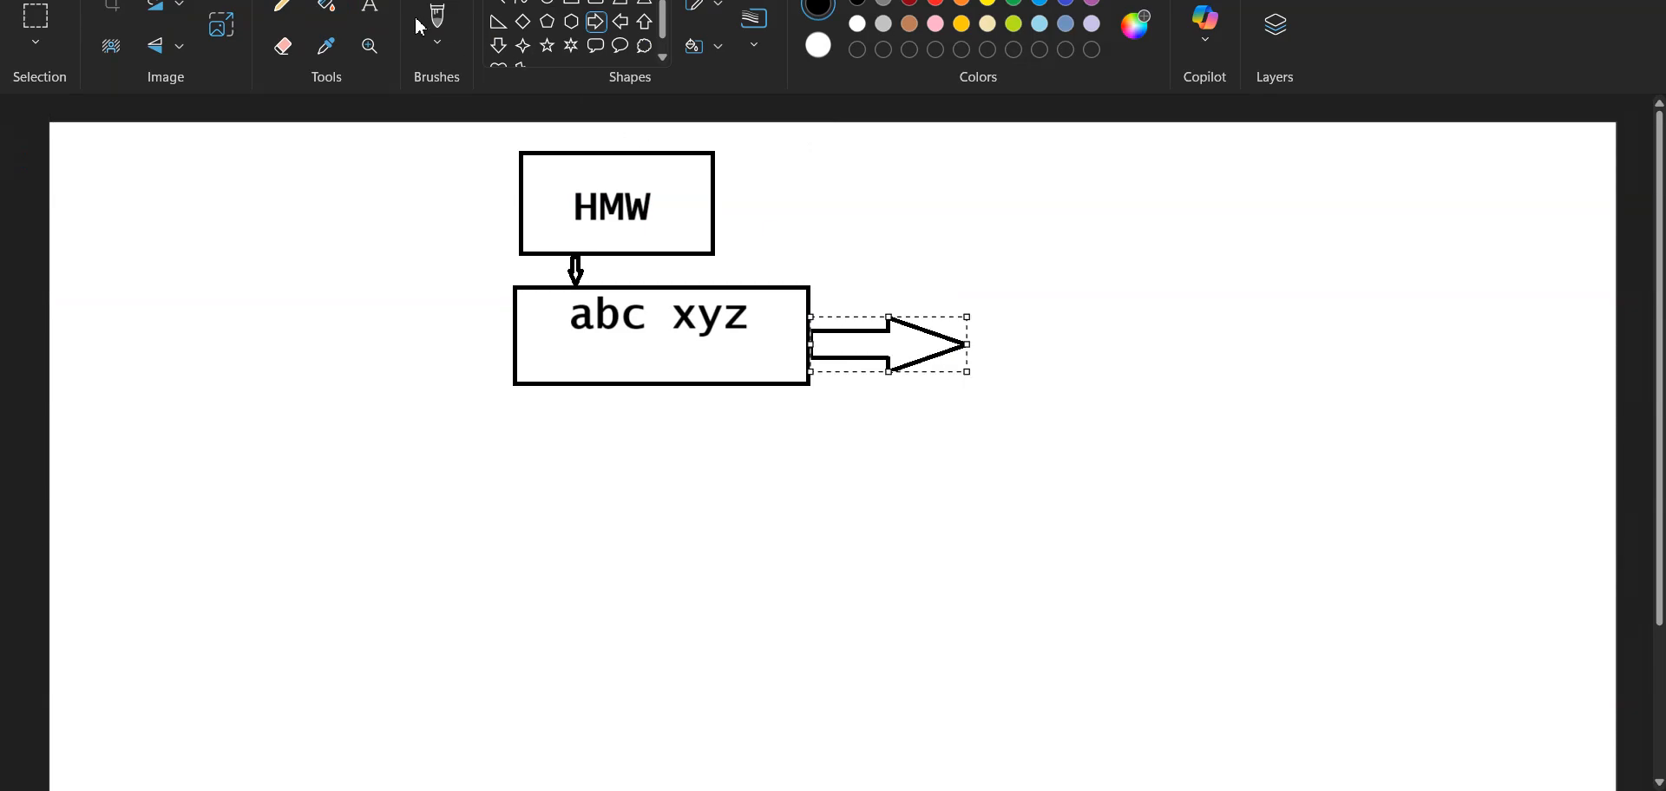
# Step: Add the text "roles-> Helpdesk Administrator" at the right arrow
pyautogui.click(368, 11)
pyautogui.click(830, 298)
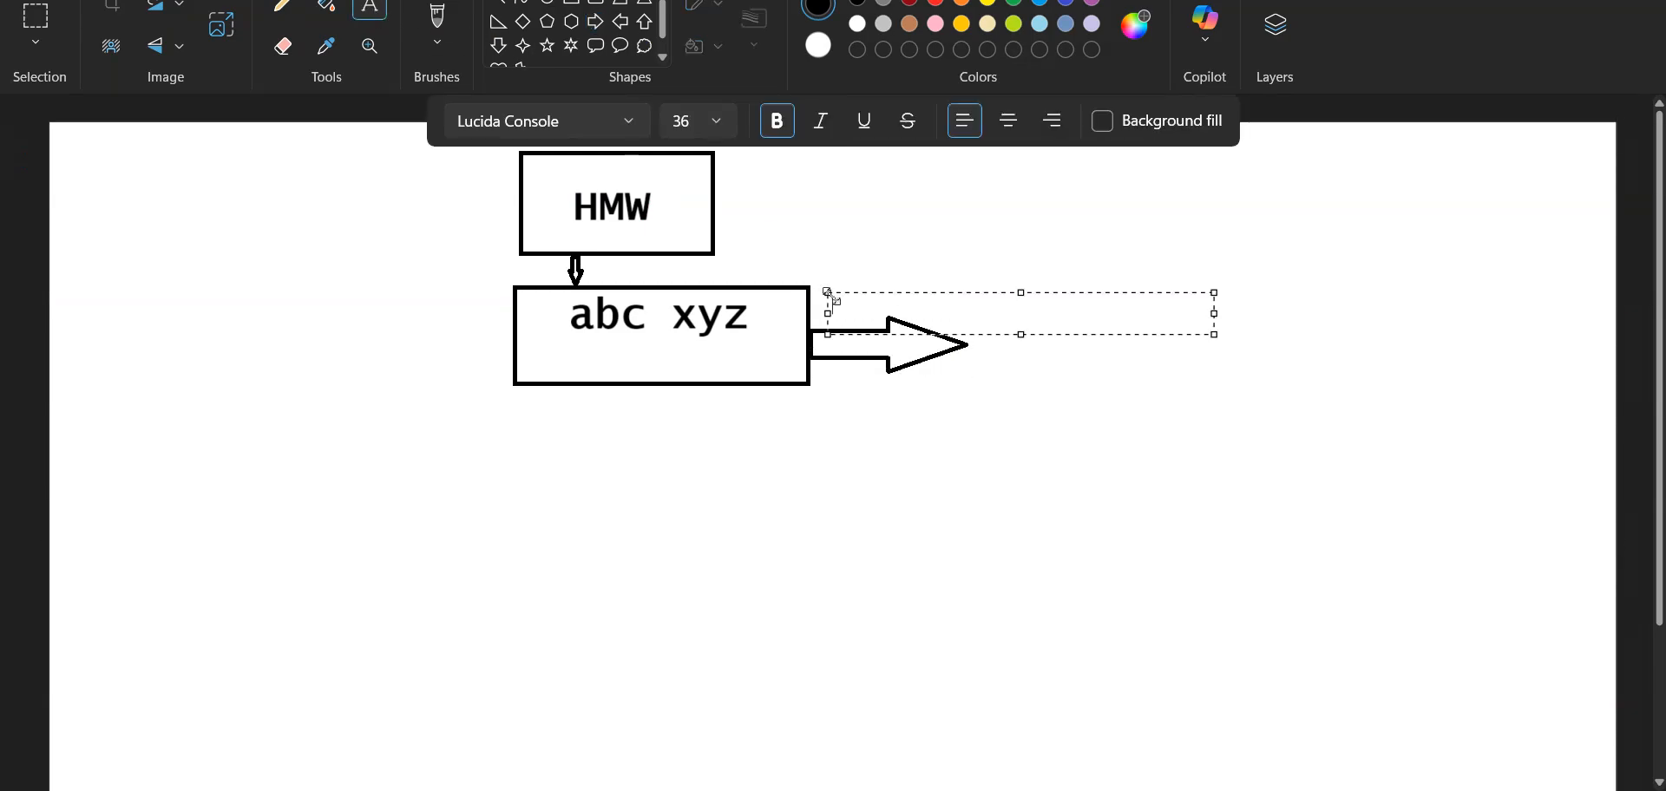
pyautogui.write('roles')
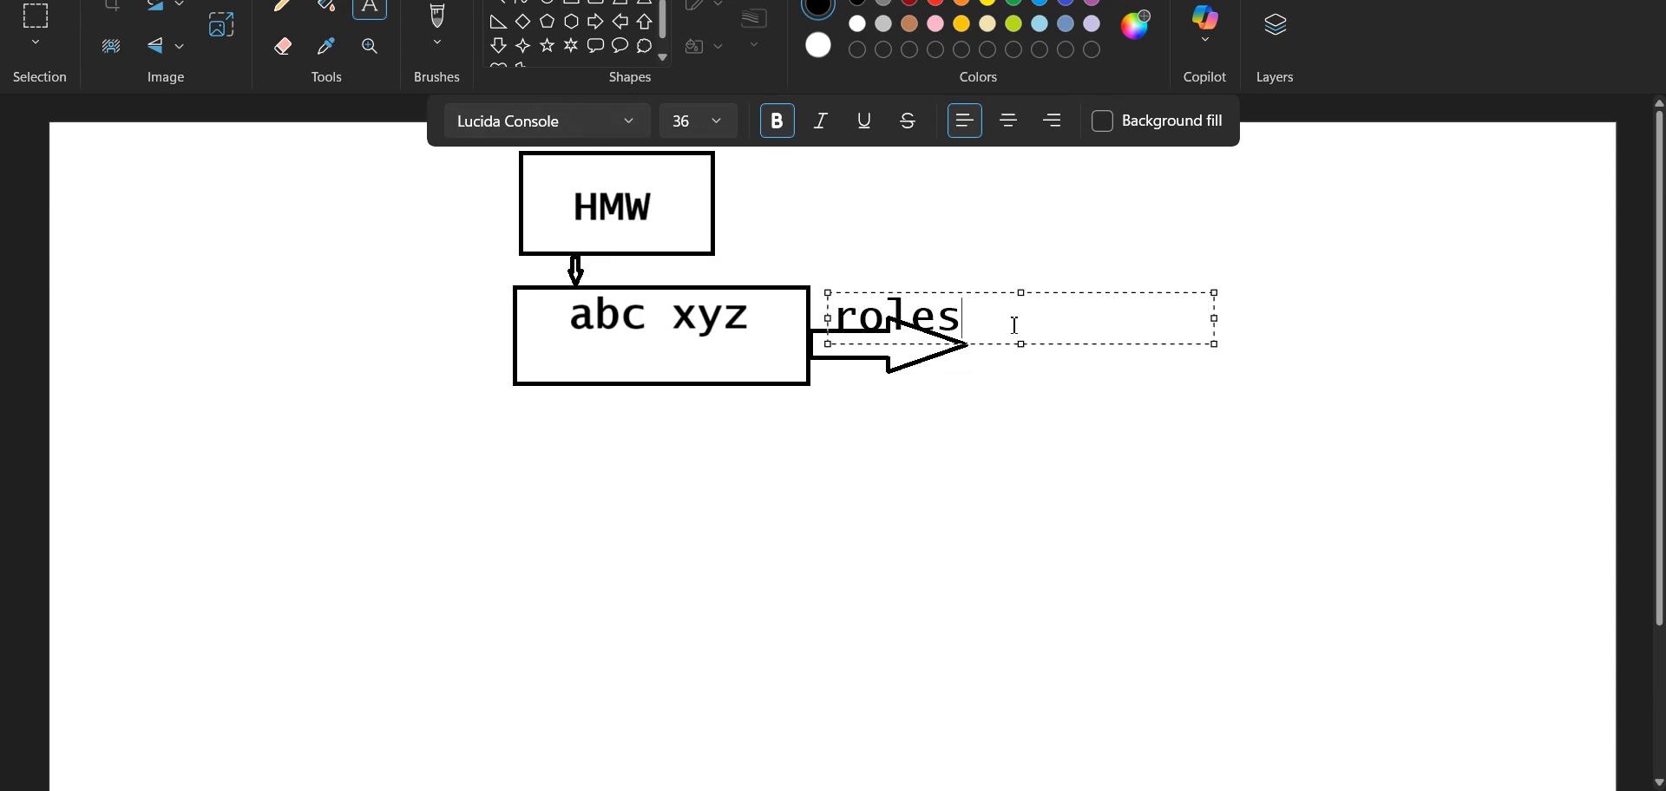
pyautogui.write('-> Helpdesk A')
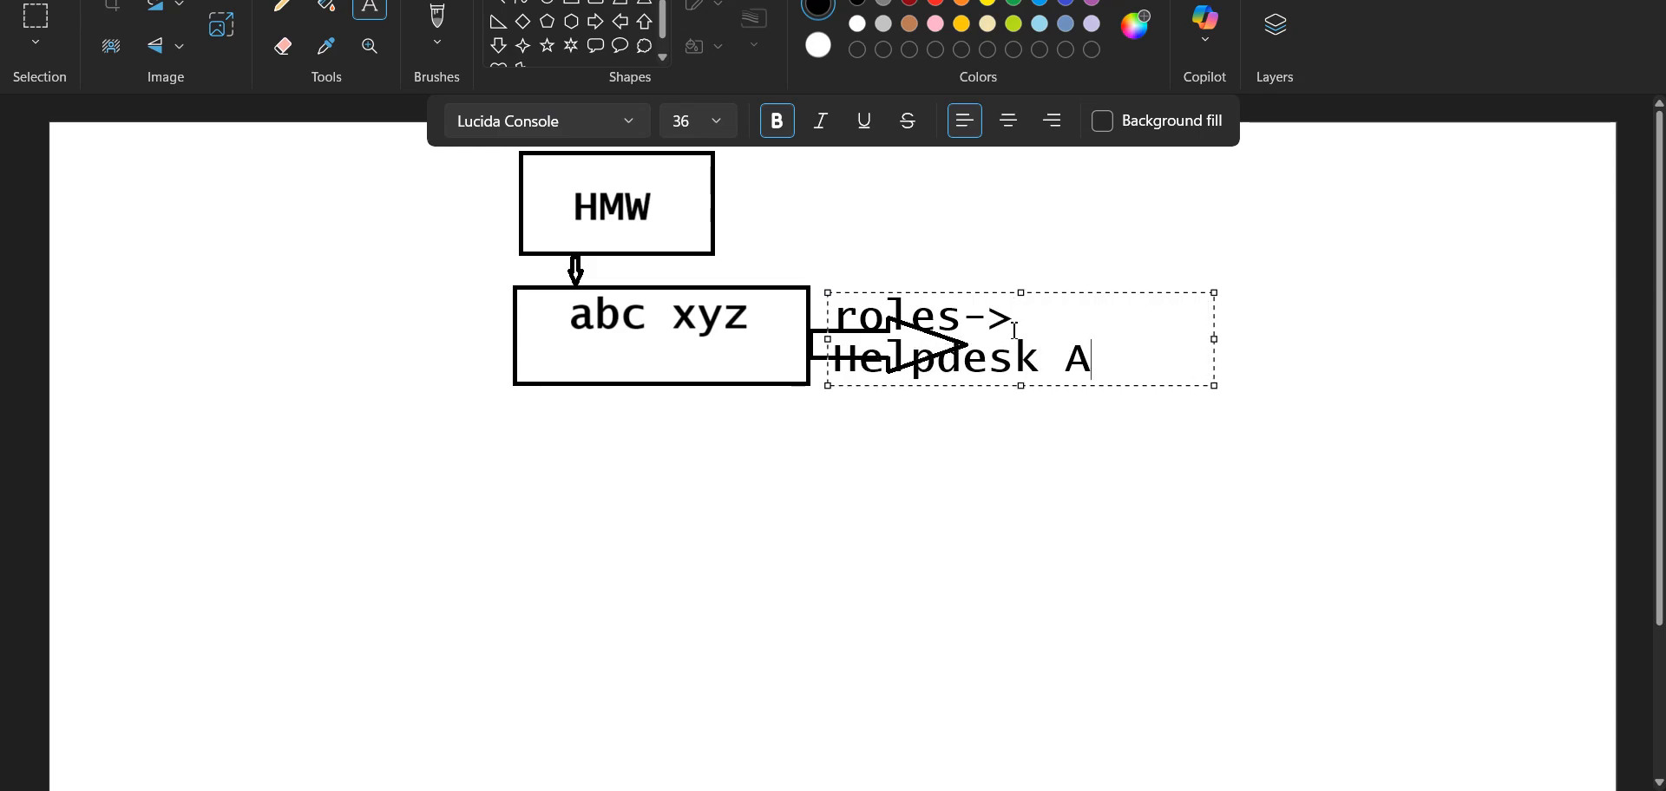
pyautogui.write('dministrator')
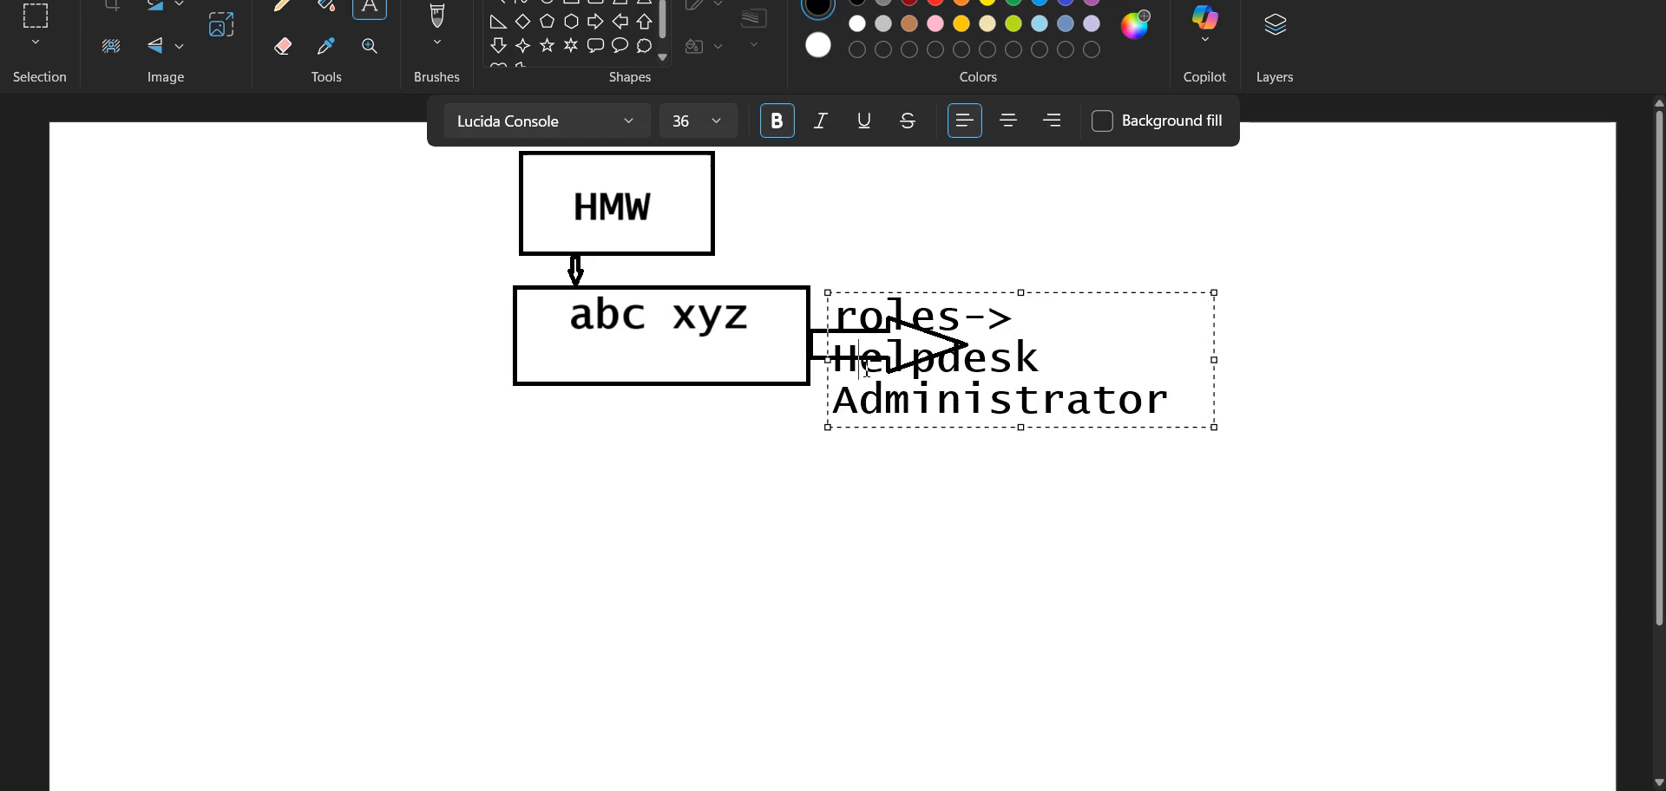
pyautogui.hotkey('ctrl', 'z')
# Step: In the Microsoft Entra admin center, examine the Helpdesk Administrator role in the user's assigned roles
pyautogui.hotkey('alt', 'Tab')
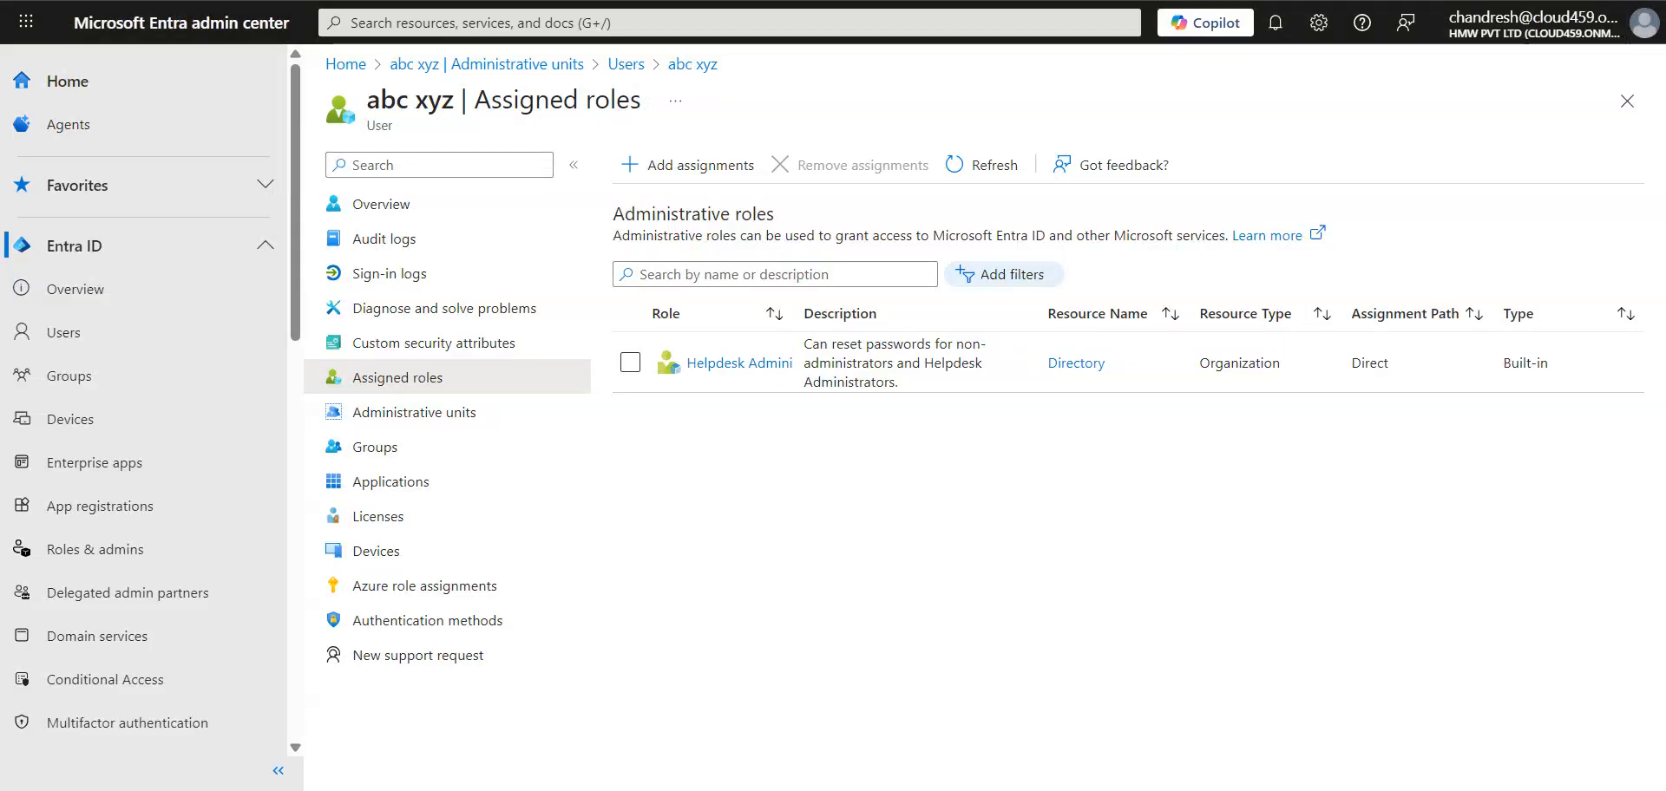
pyautogui.click(751, 365)
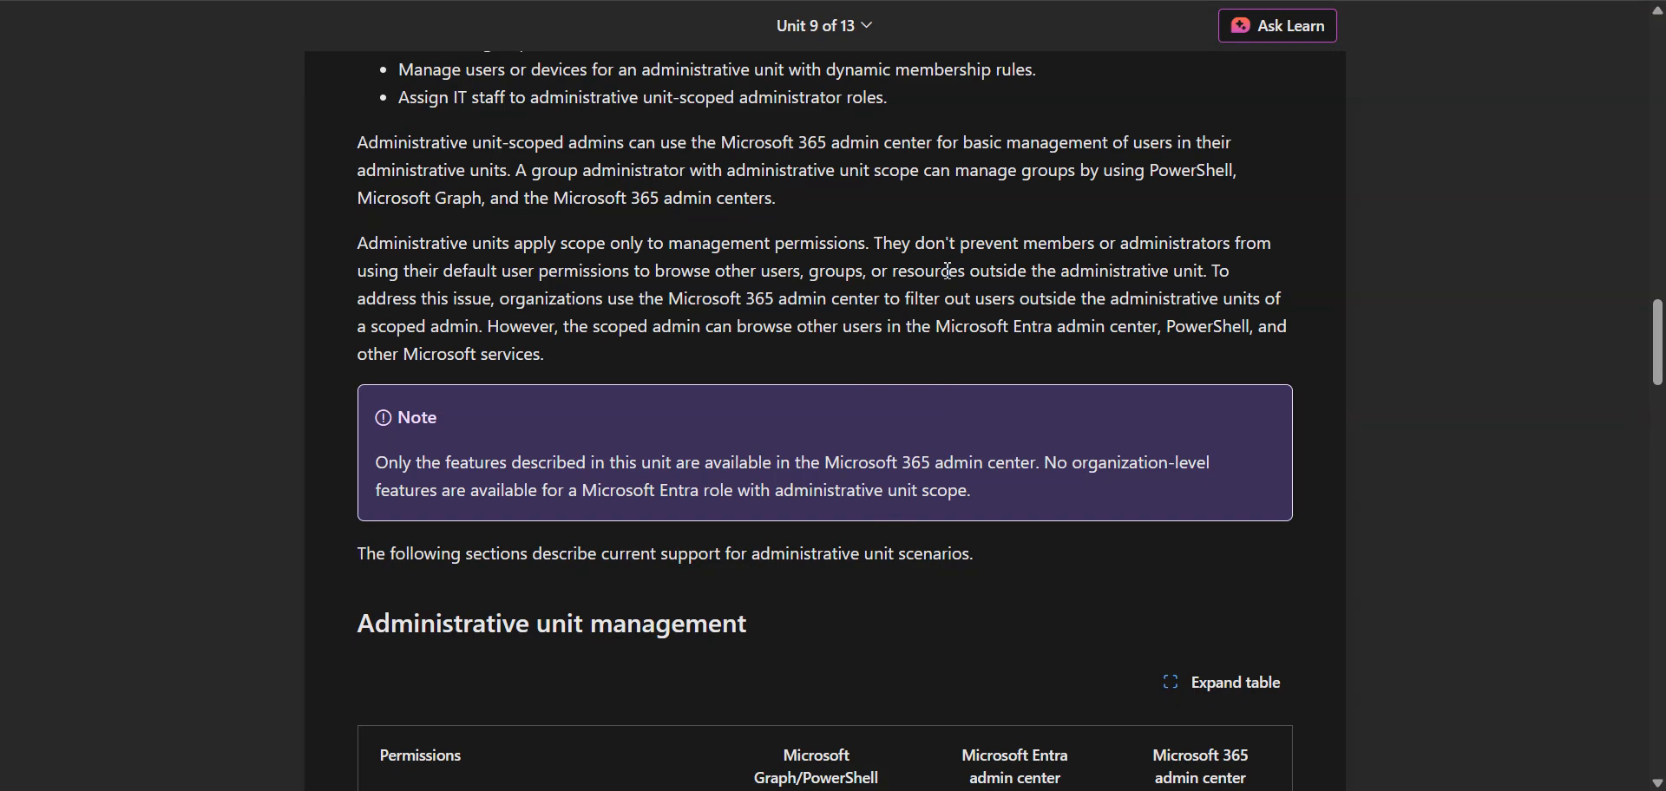
# Step: Return to the training unit and reread the passages on assigning IT staff and managing groups within administrative units
pyautogui.moveTo(406, 103); pyautogui.dragTo(885, 106)
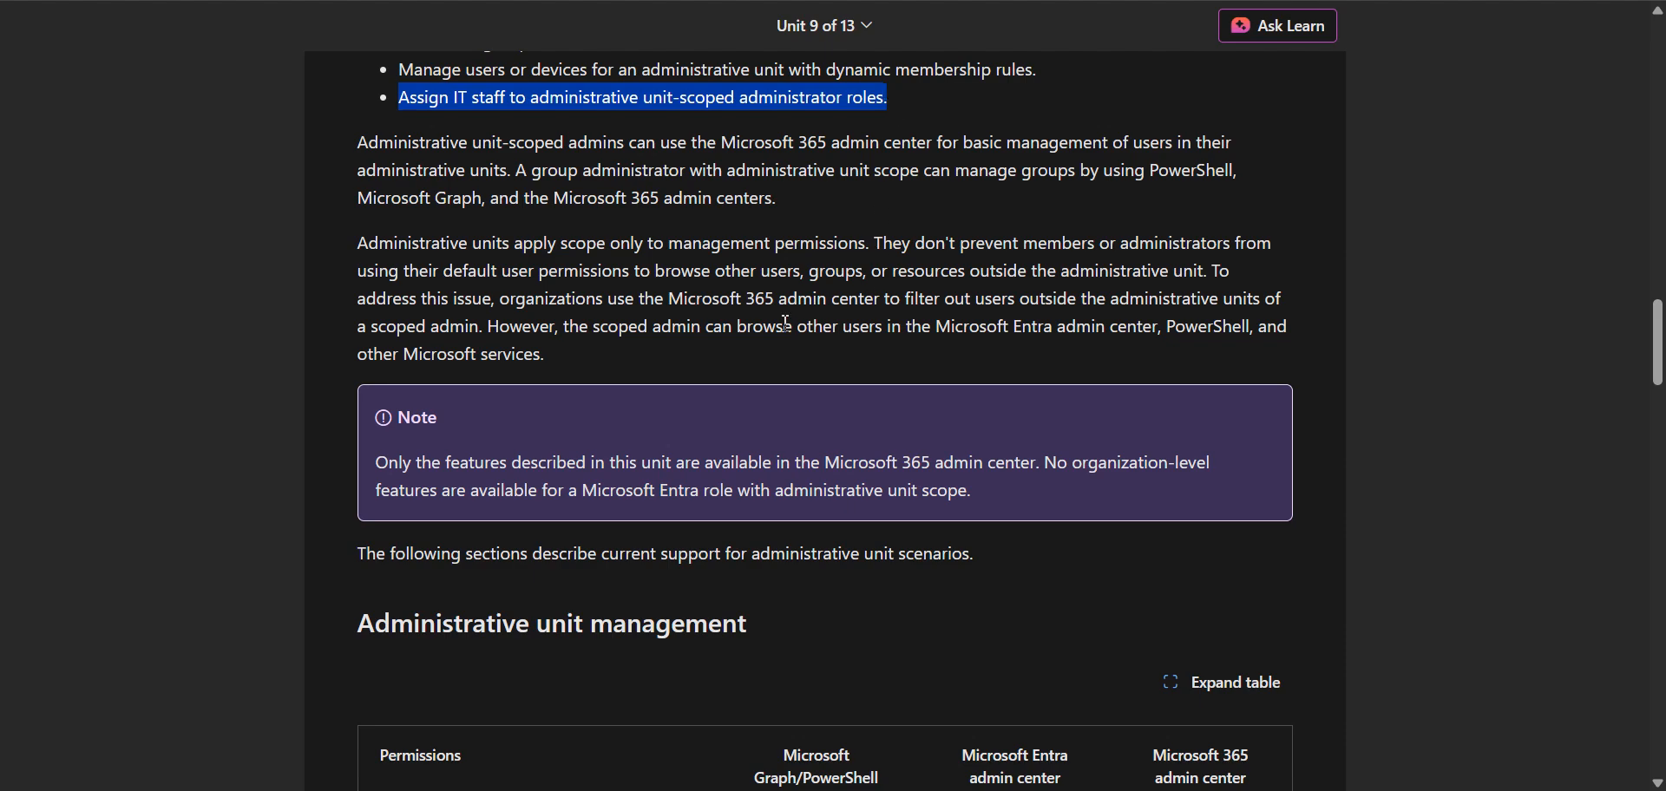
pyautogui.click(699, 297)
pyautogui.moveTo(571, 170); pyautogui.dragTo(940, 196)
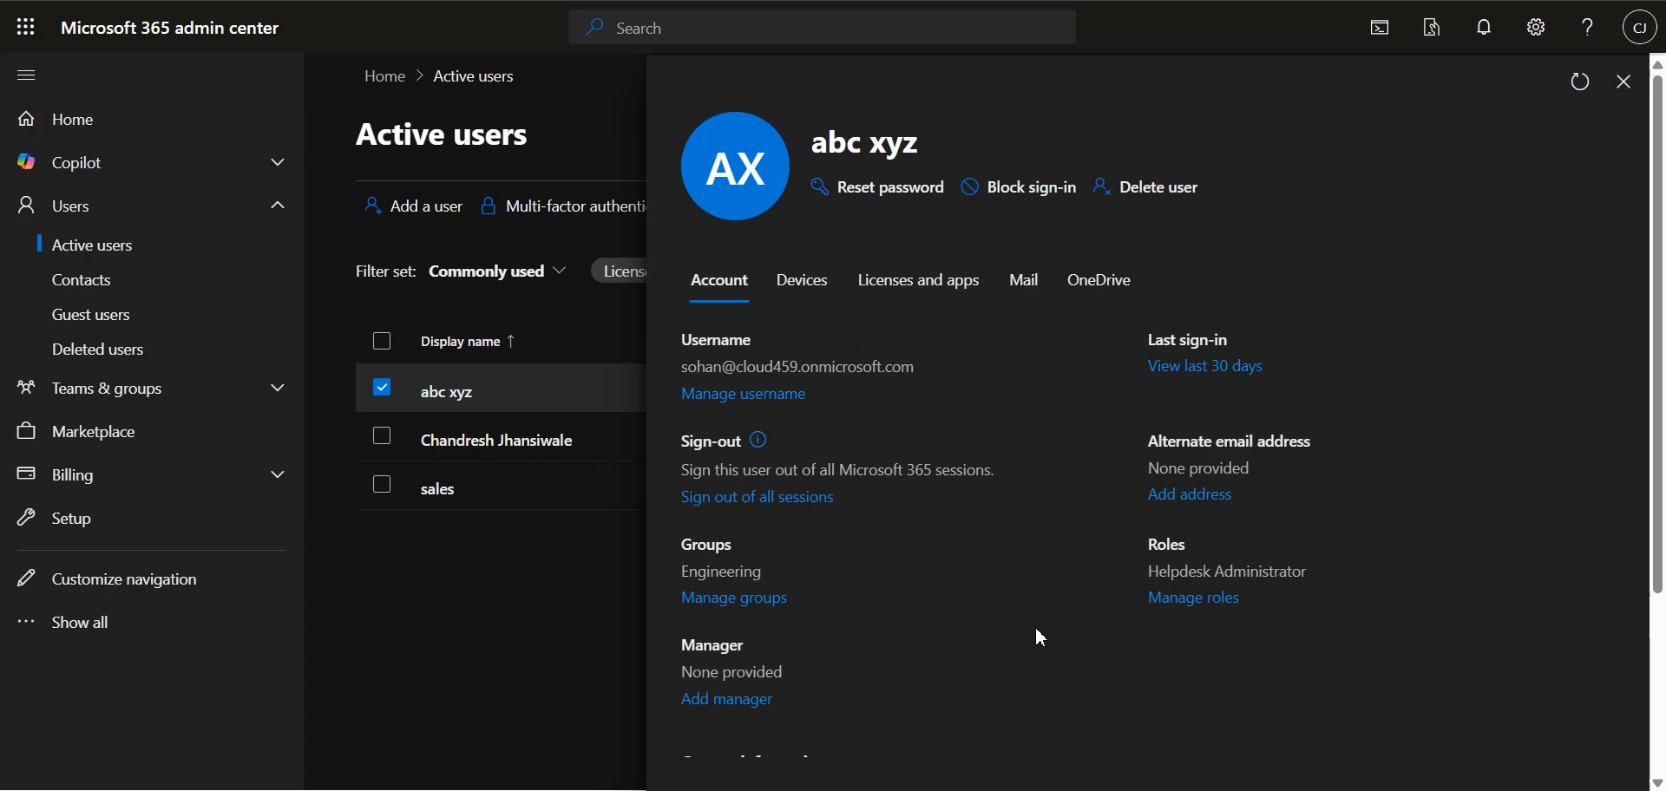
# Step: In the Microsoft 365 admin center, review the selected user's admin role assignments and close the details without changing them
pyautogui.scroll(-3, 1042, 624)
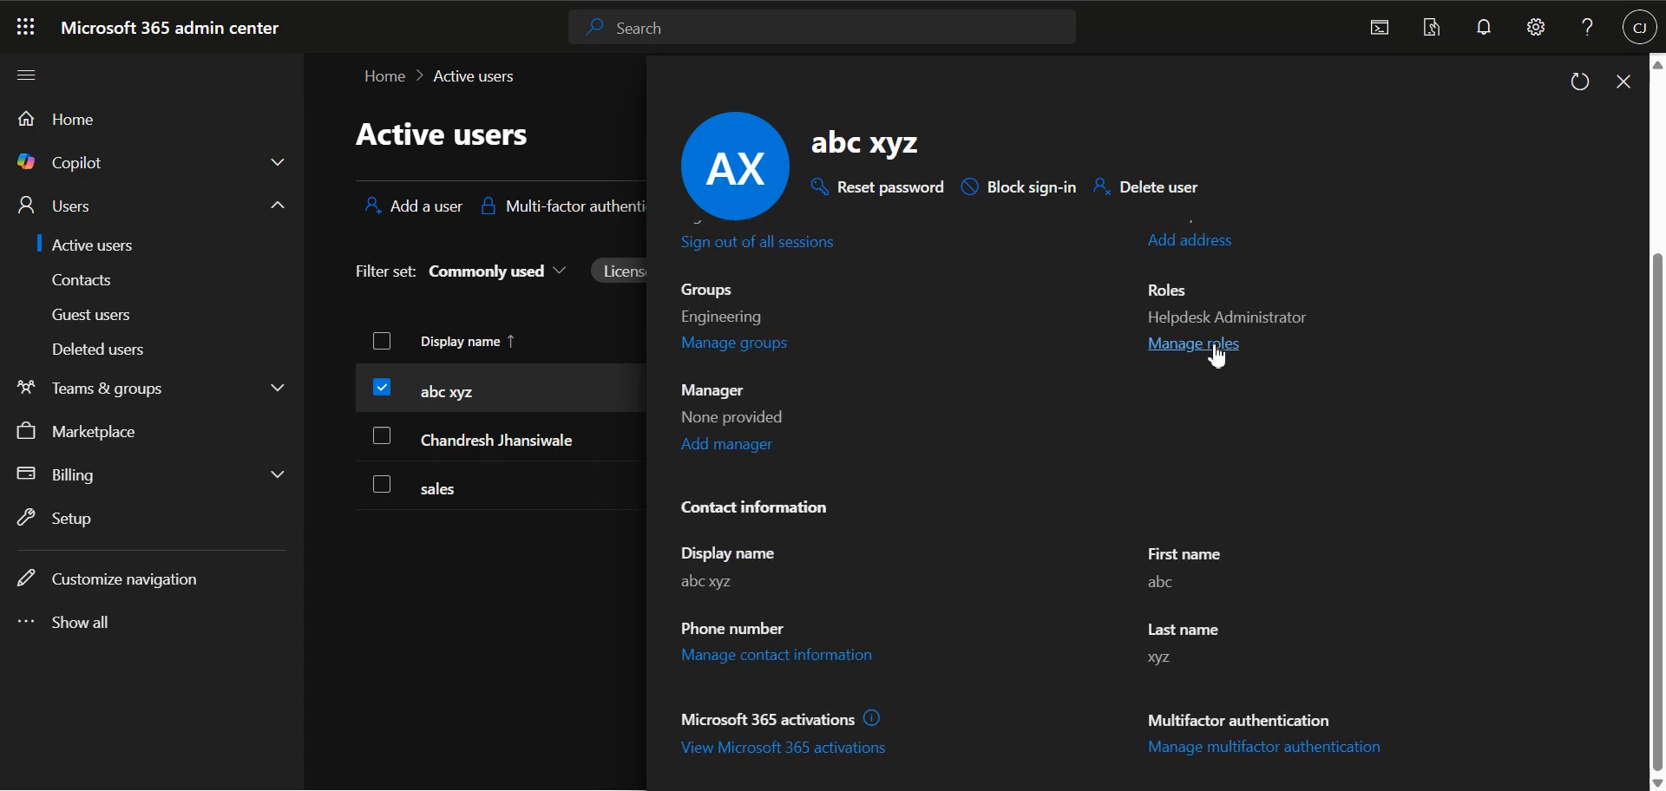
pyautogui.click(1215, 345)
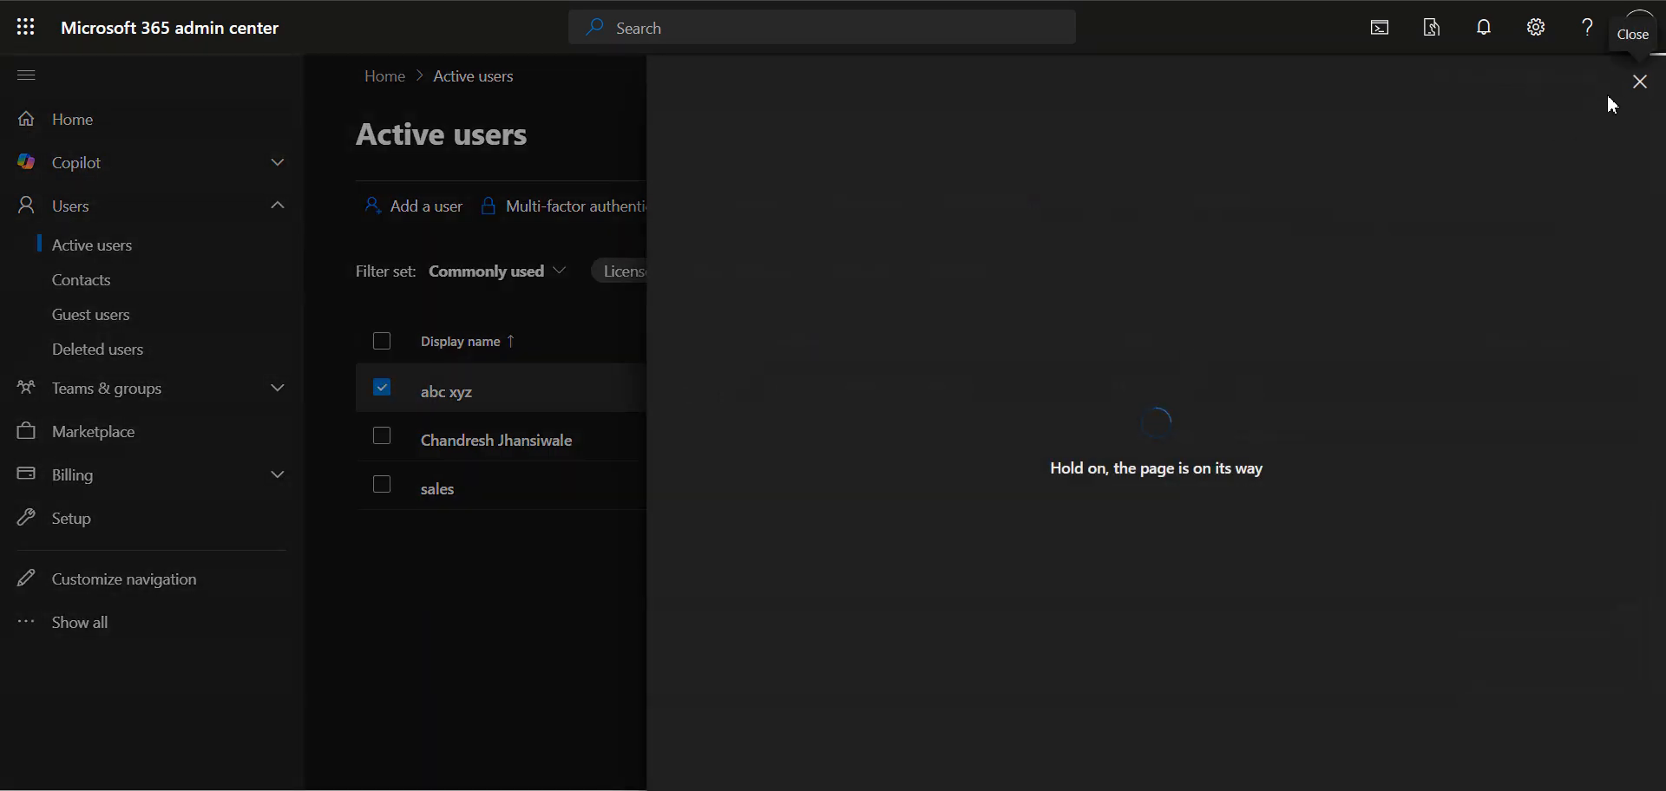
pyautogui.scroll(-5, 1424, 513)
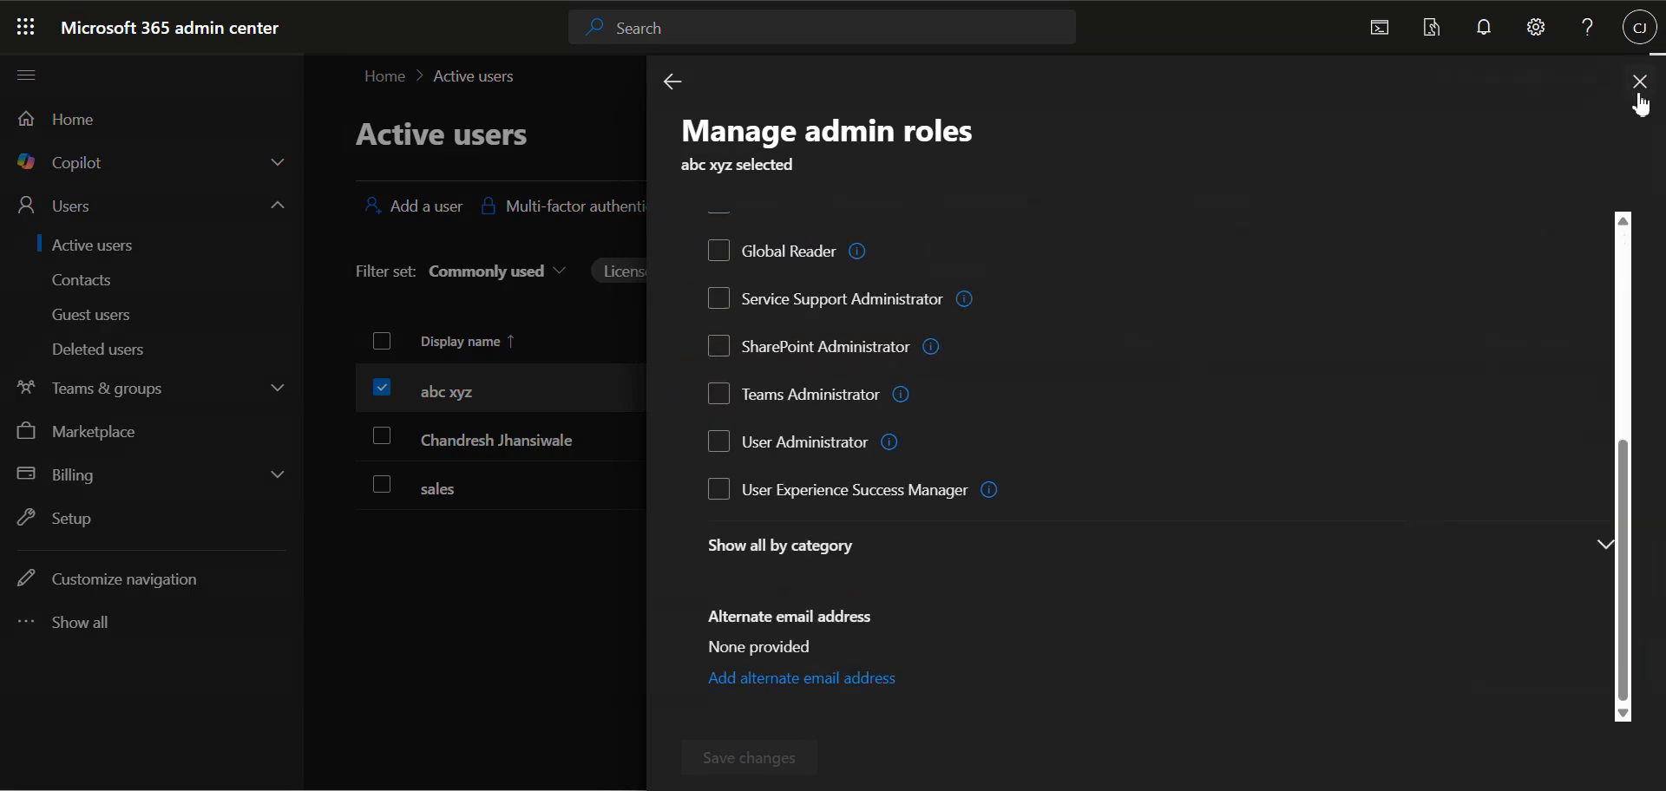
pyautogui.scroll(5, 1164, 414)
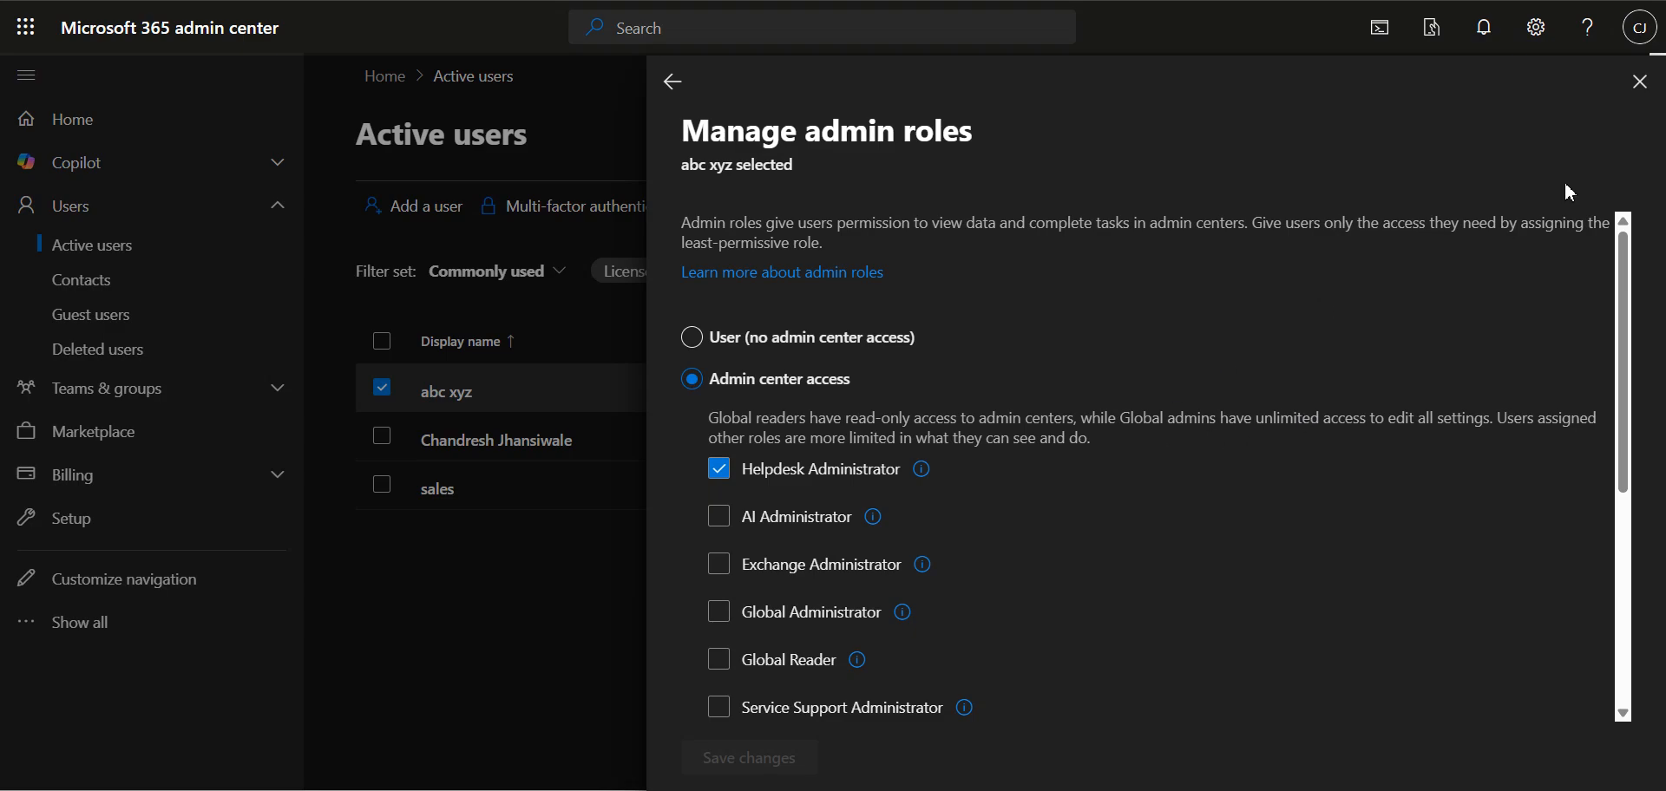
pyautogui.click(1640, 82)
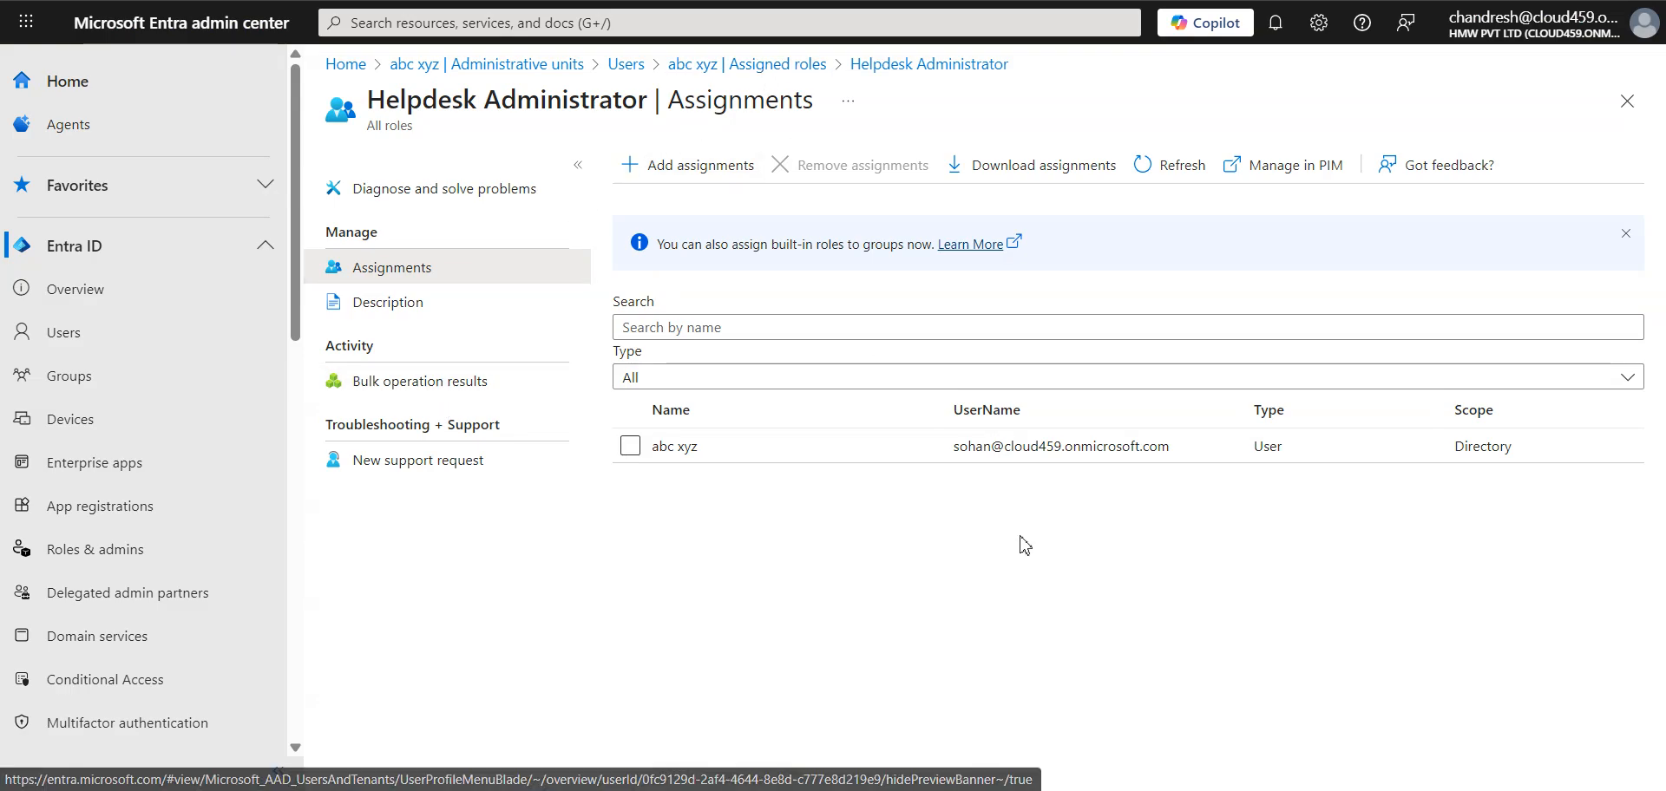
# Step: In the Microsoft Entra admin center, view the Helpdesk Administrator role's bulk operation results, assignments and new support request page
pyautogui.click(420, 399)
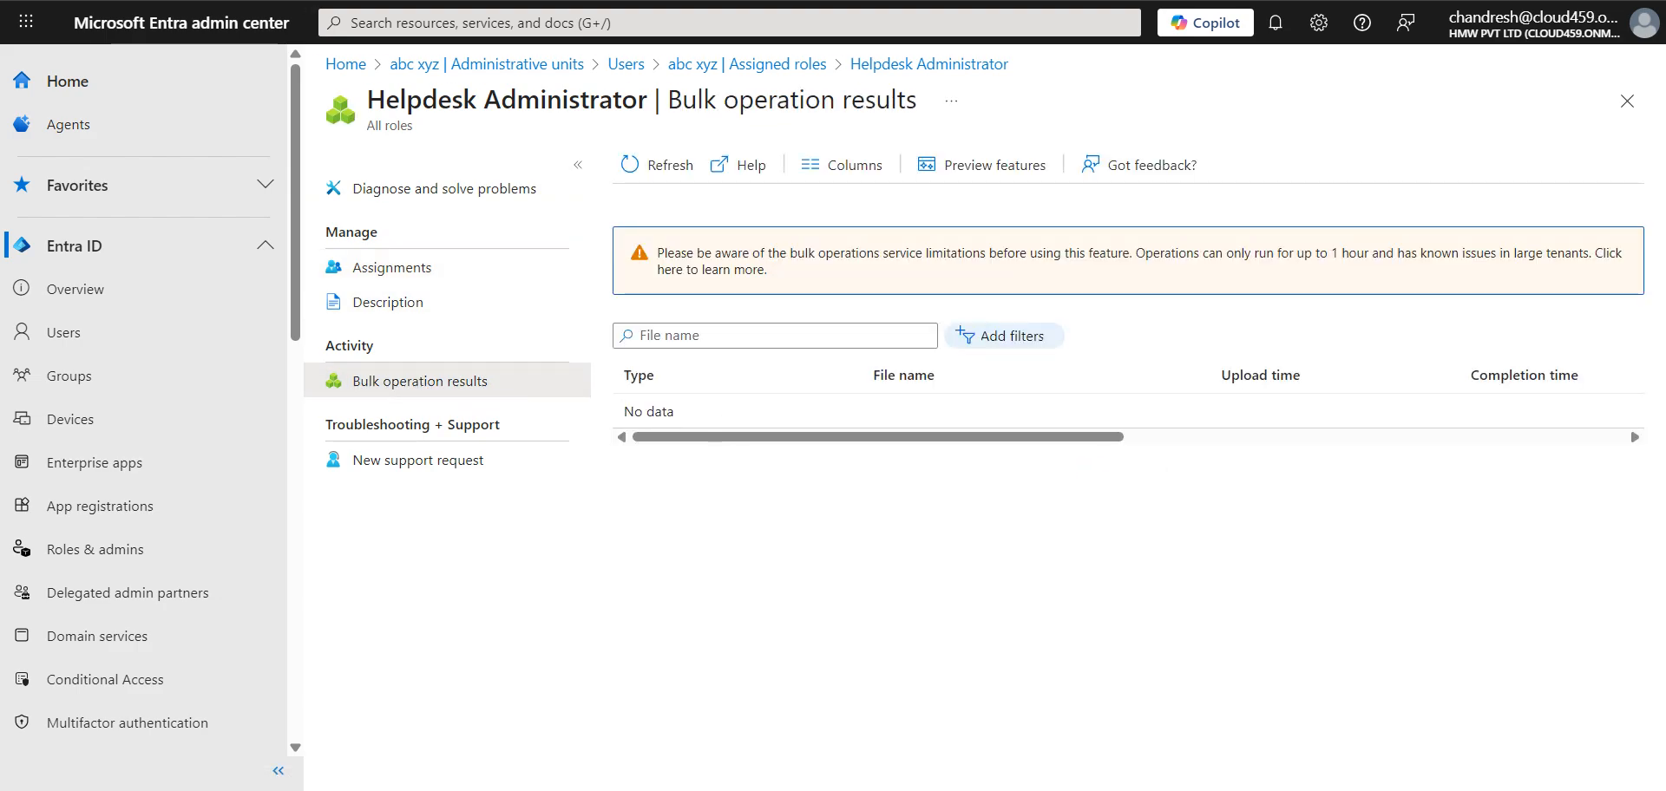
pyautogui.click(660, 173)
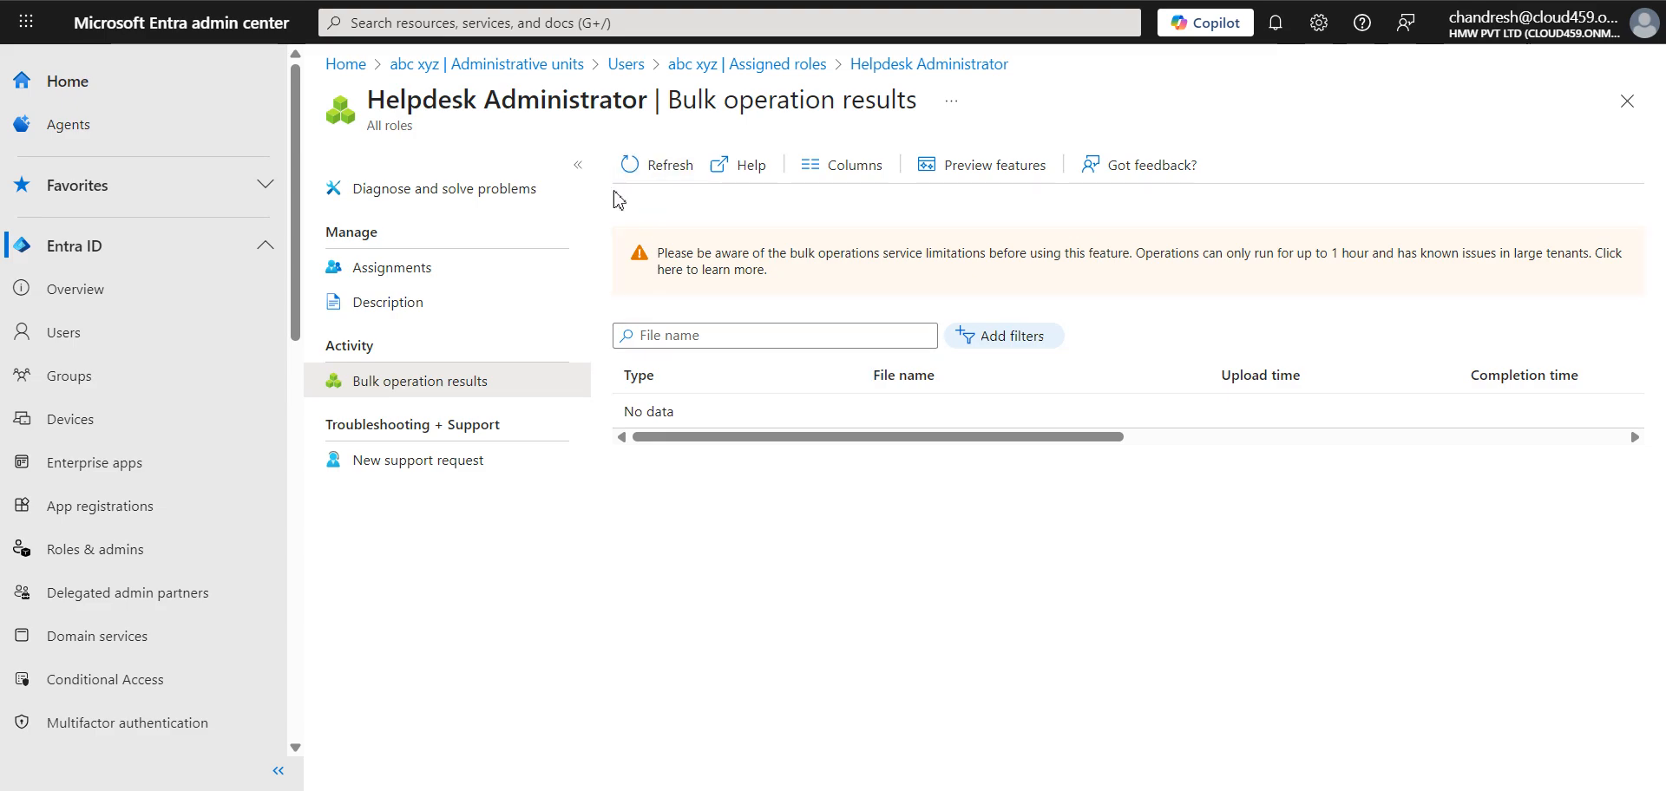
pyautogui.click(453, 274)
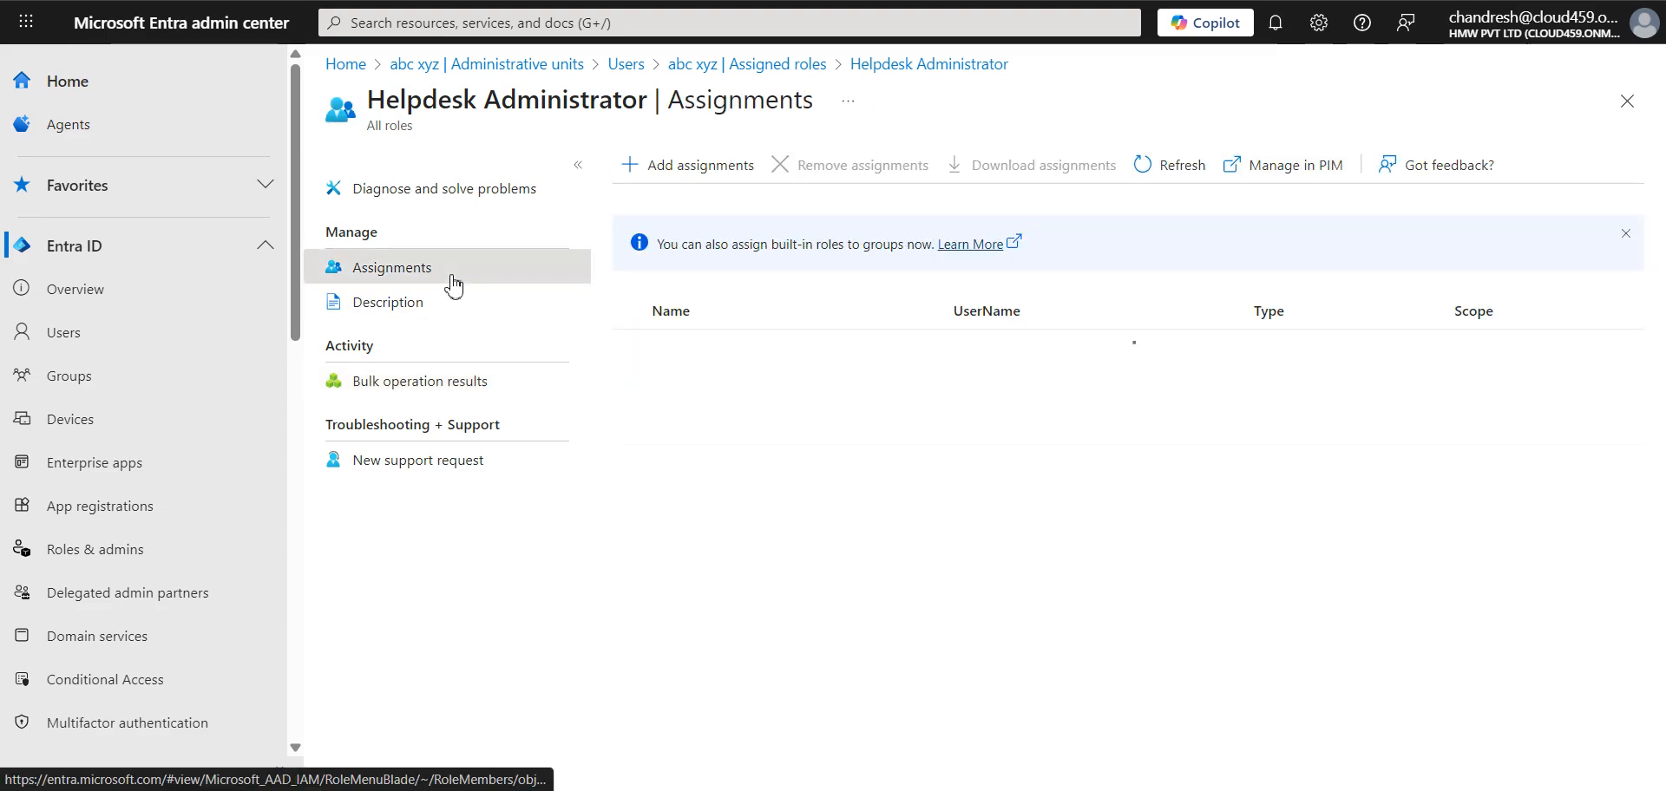
pyautogui.click(467, 474)
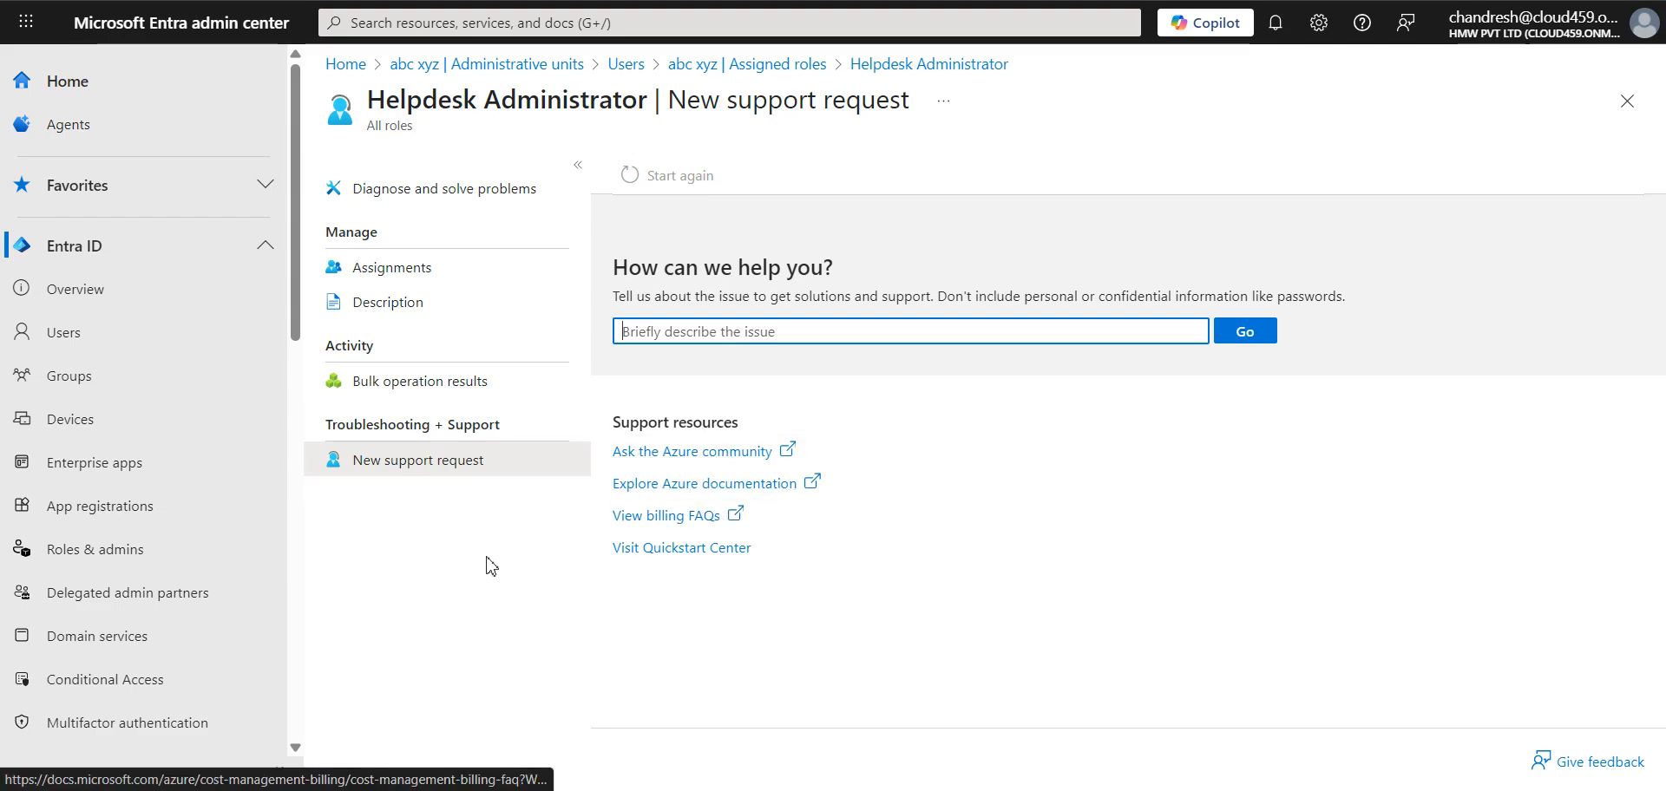
pyautogui.click(1361, 790)
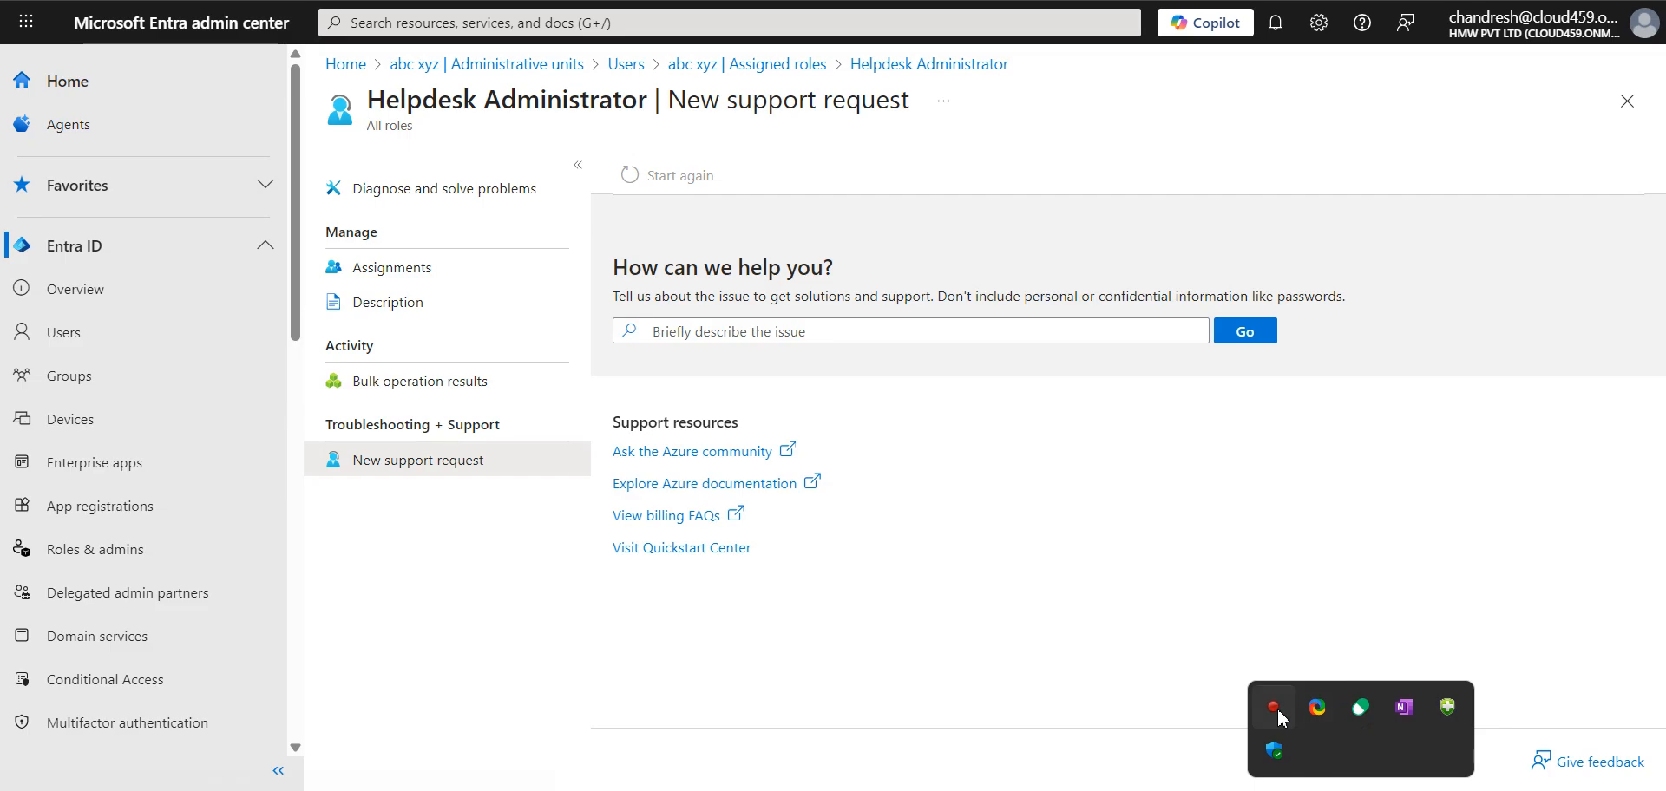
pyautogui.click(1027, 585)
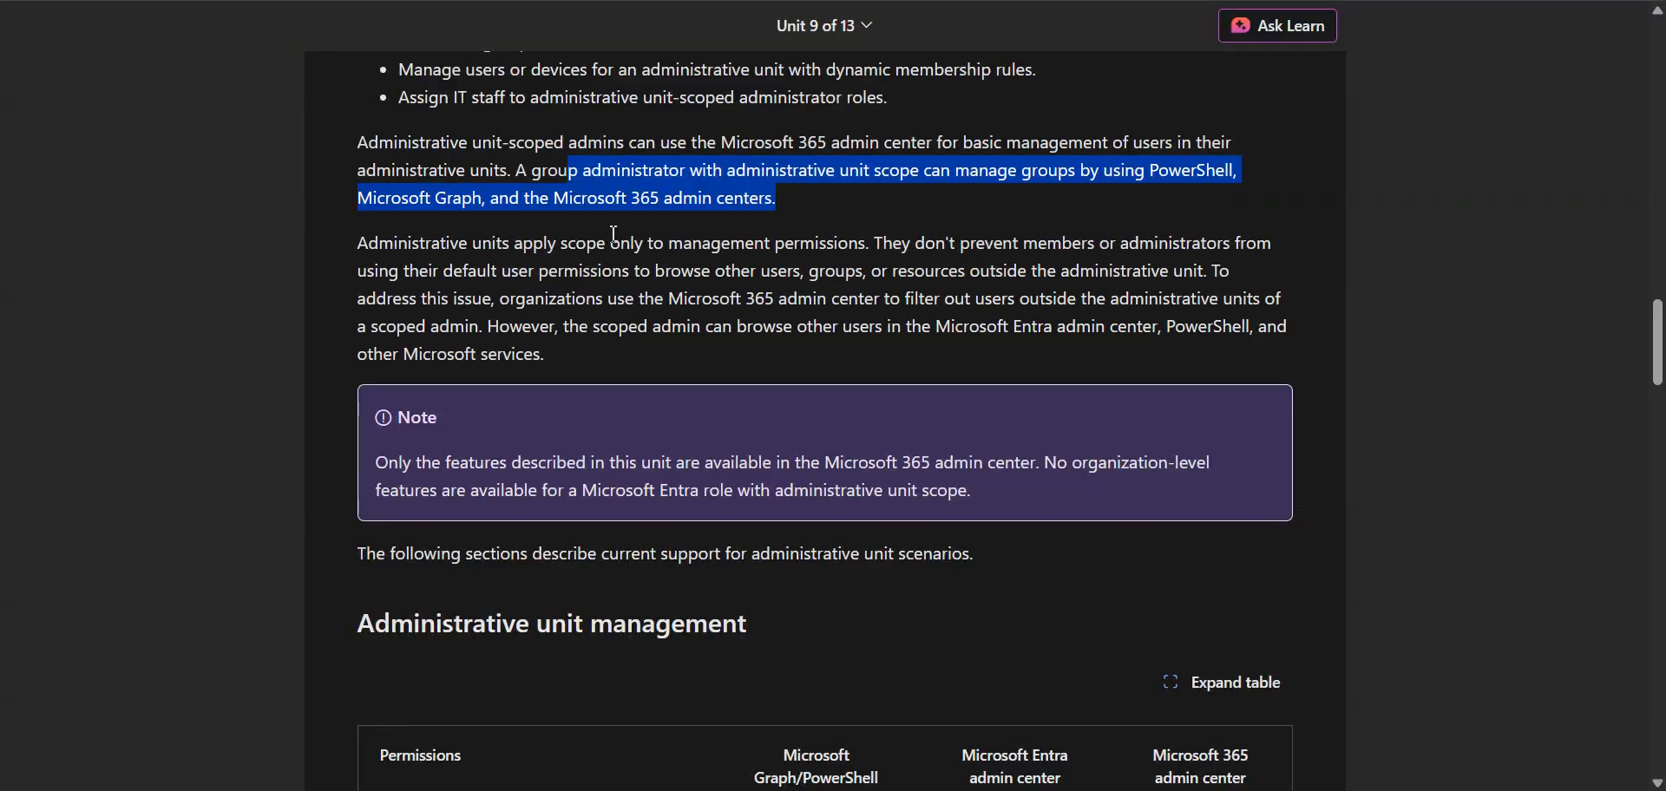
# Step: In the training unit, skim the user and group management permission tables and the section on managing permissions in administrative units
pyautogui.scroll(-10, 720, 580)
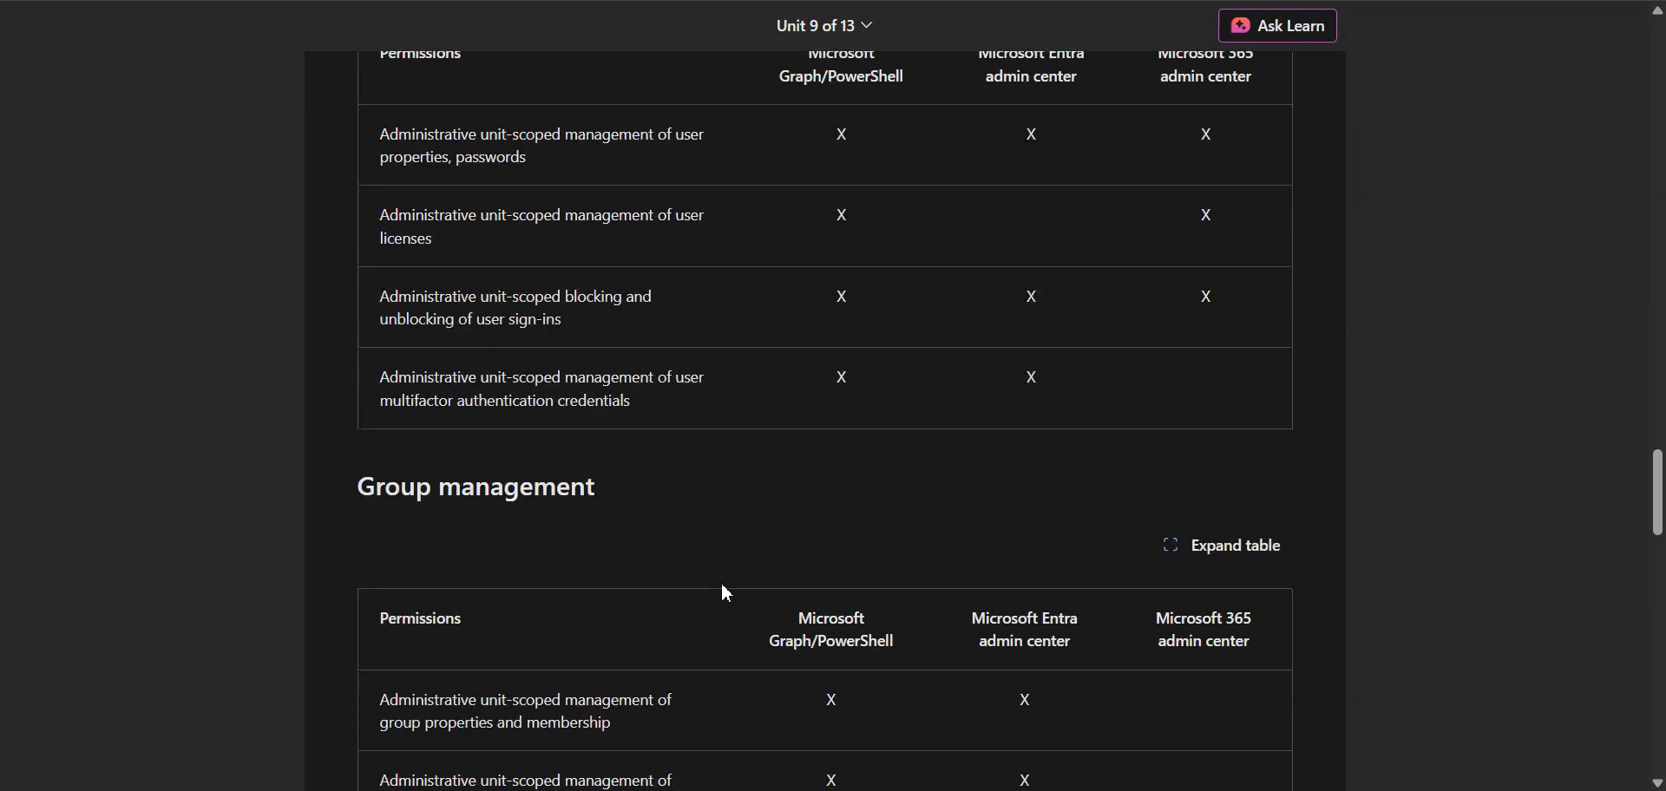
pyautogui.scroll(-10, 727, 638)
pyautogui.scroll(-8, 727, 638)
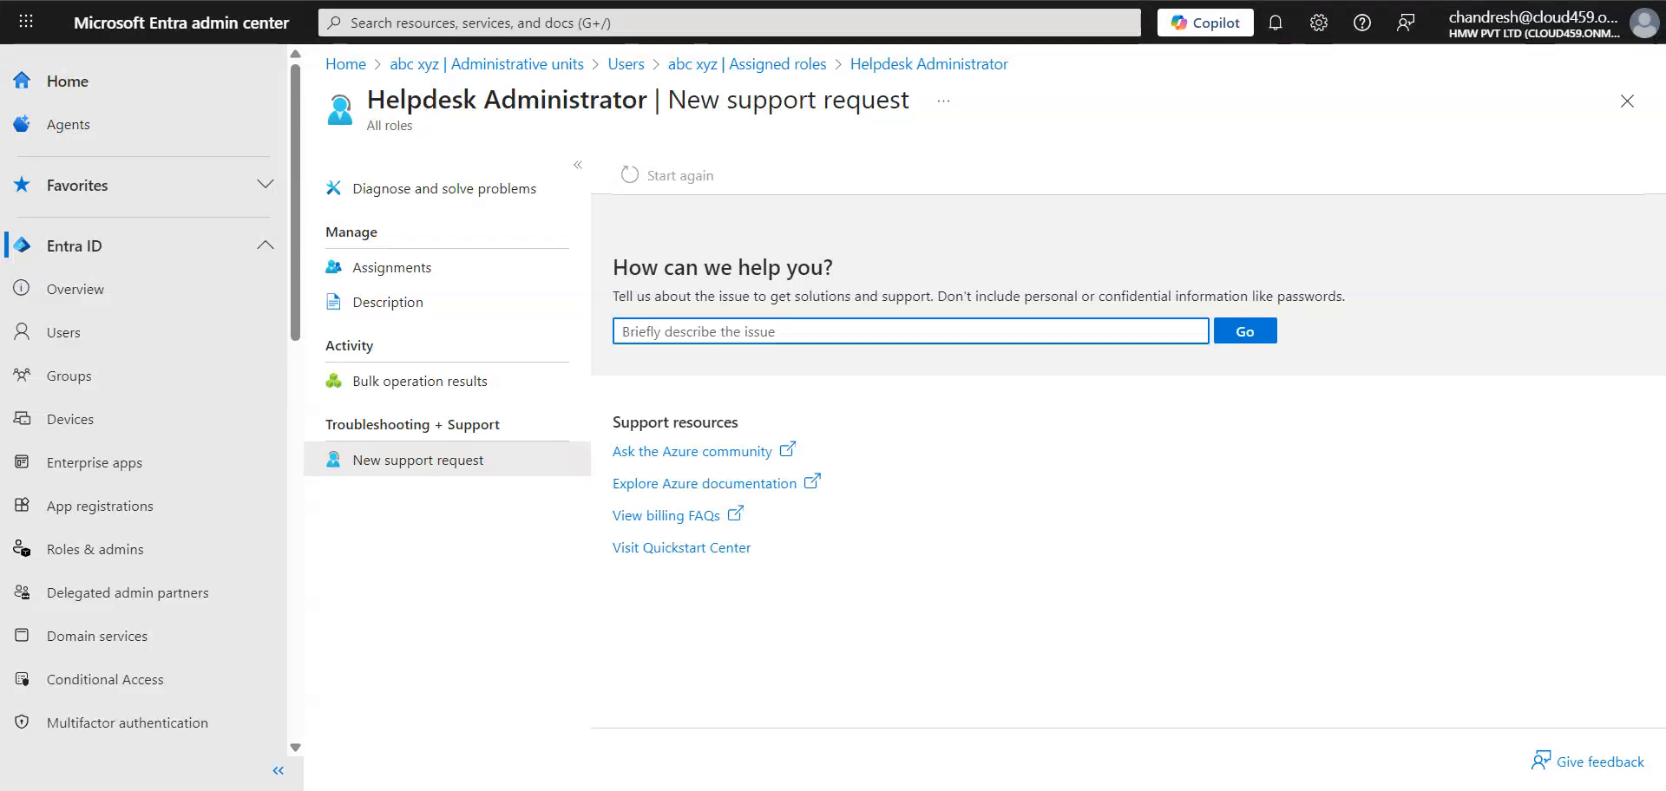
pyautogui.click(1361, 790)
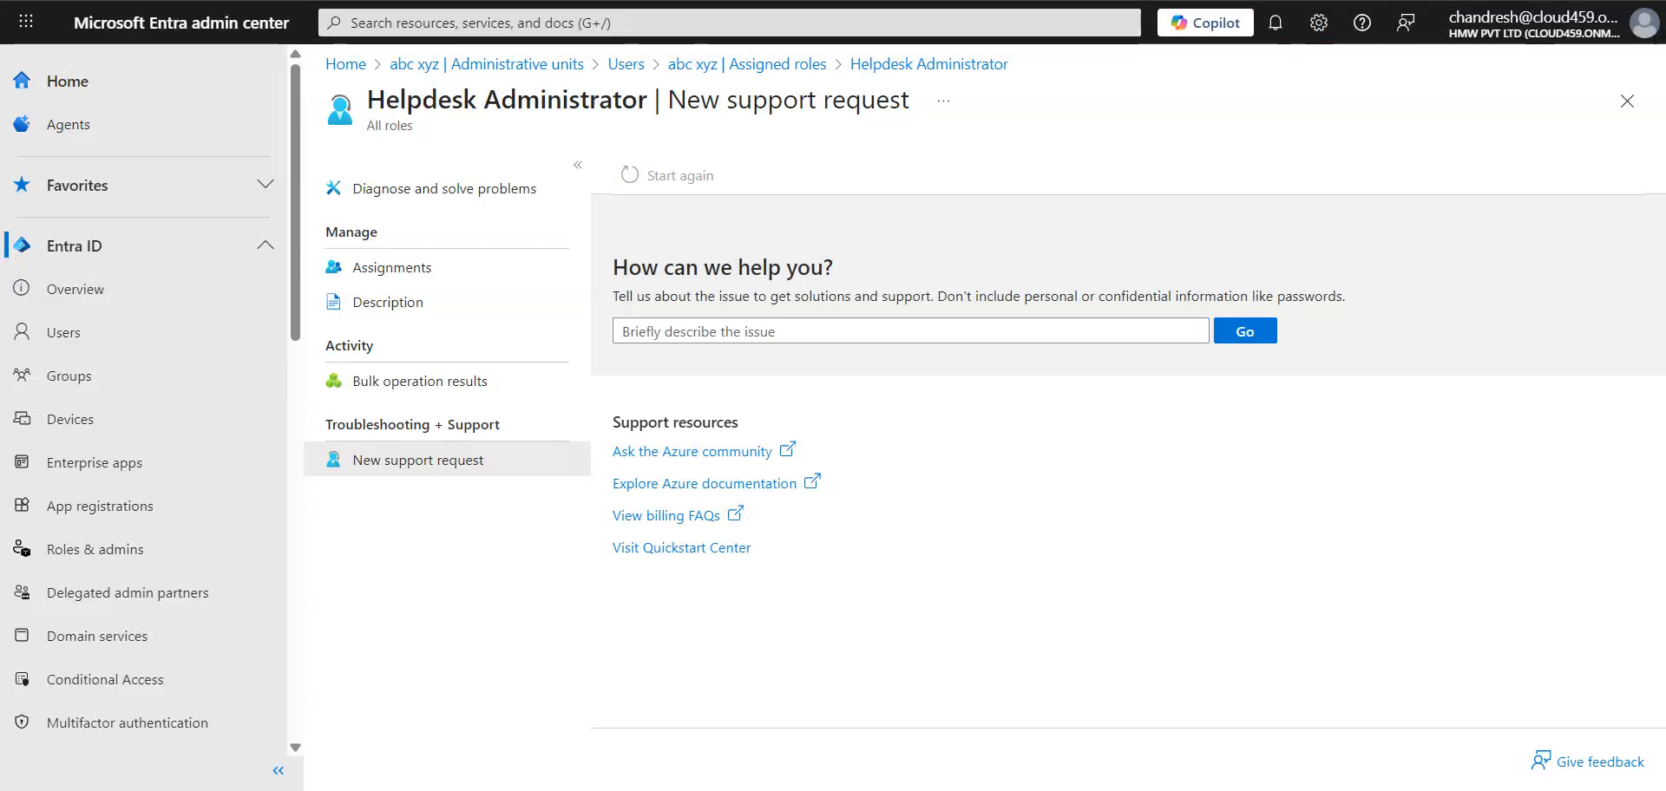